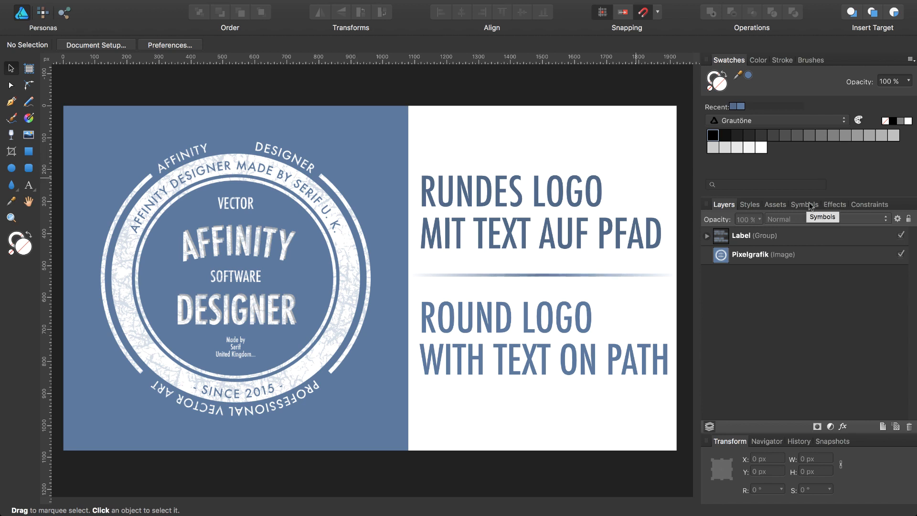
# Hide the Label group, scale the reference image around its centre to about 570 px, and move it near the page's left edge
pyautogui.click(901, 236)
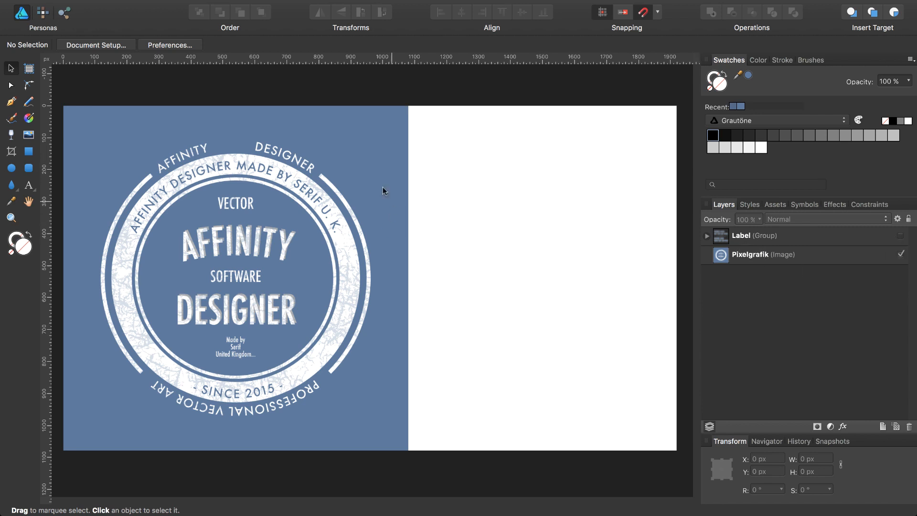
pyautogui.click(788, 256)
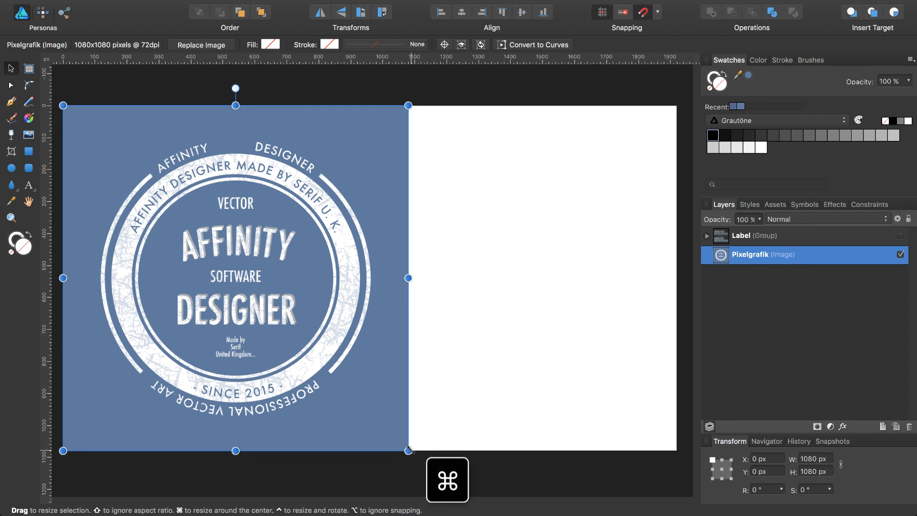
pyautogui.moveTo(408, 450); pyautogui.dragTo(327, 368)
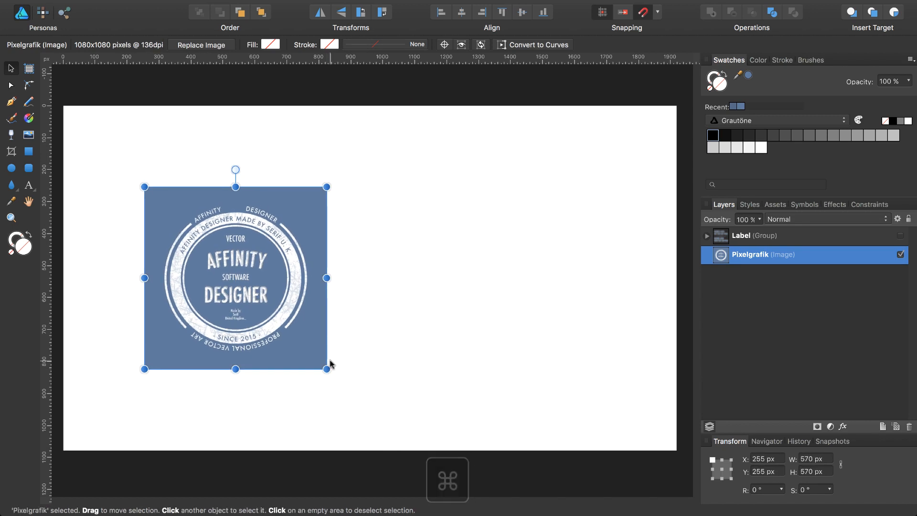
pyautogui.moveTo(313, 289); pyautogui.dragTo(249, 290)
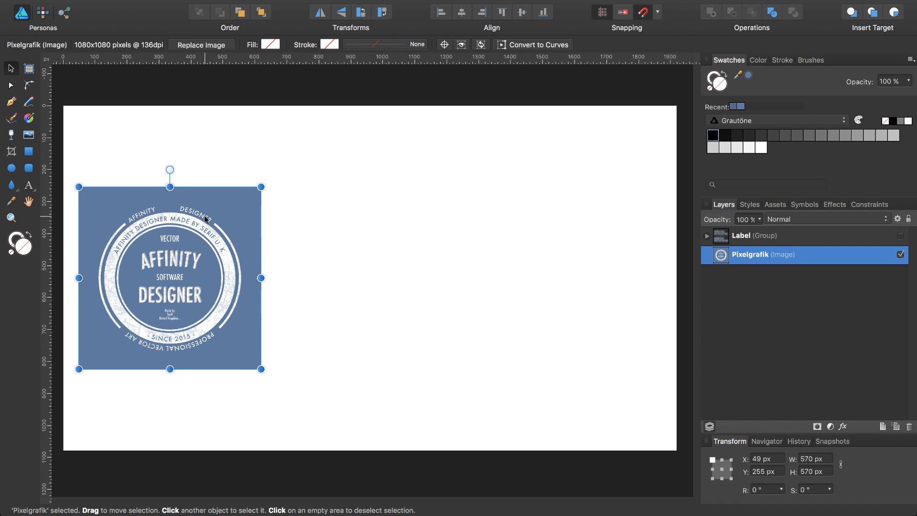
# Draw a 1080 × 1080 px square against the page's right edge and fill it with the picked blue
pyautogui.press('m')
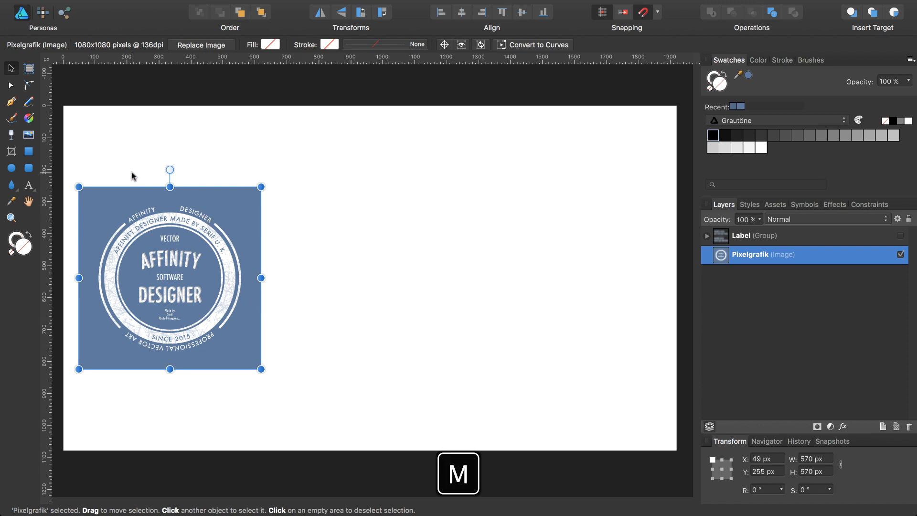
pyautogui.press('m')
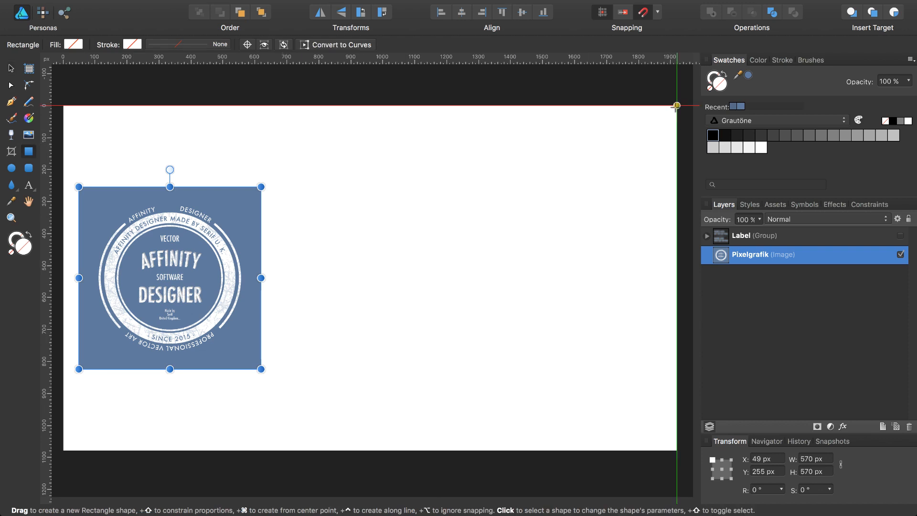
pyautogui.moveTo(676, 105); pyautogui.dragTo(280, 447)
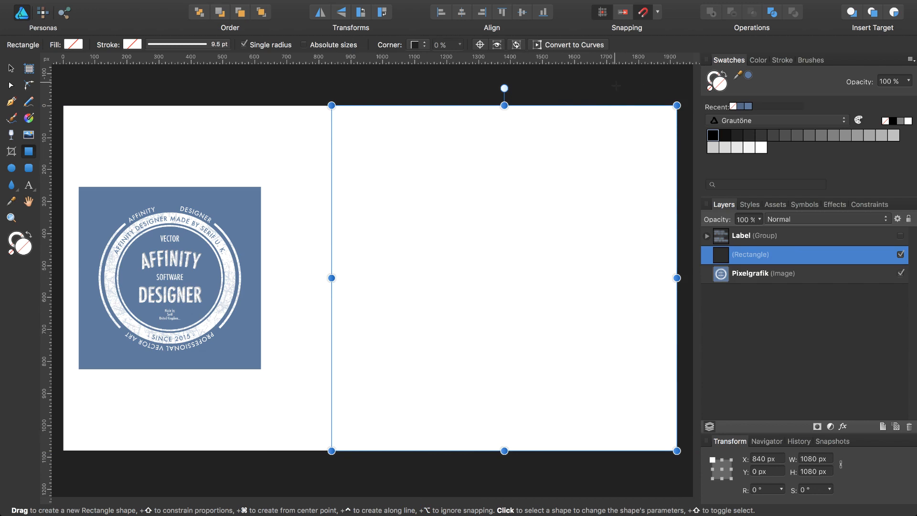
pyautogui.click(748, 75)
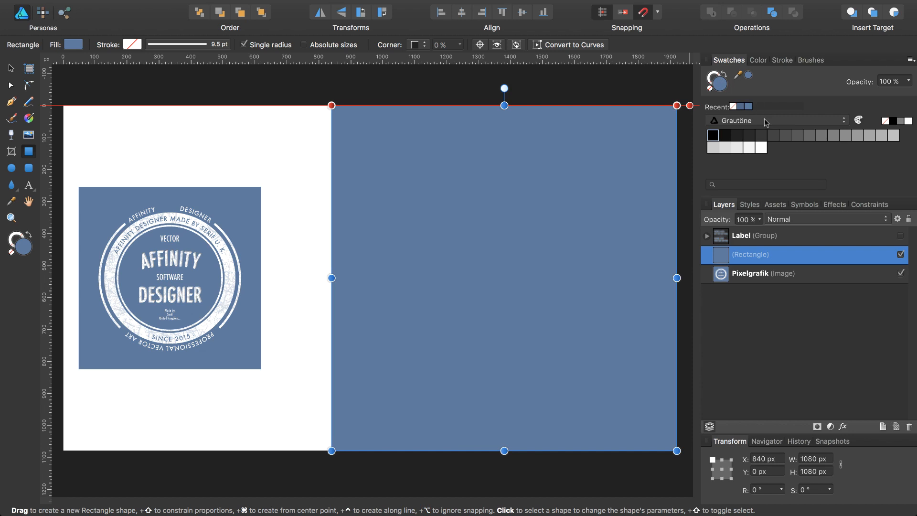
# Add a document palette named Tutorial and store the square's blue fill in it as a global color
pyautogui.click(910, 60)
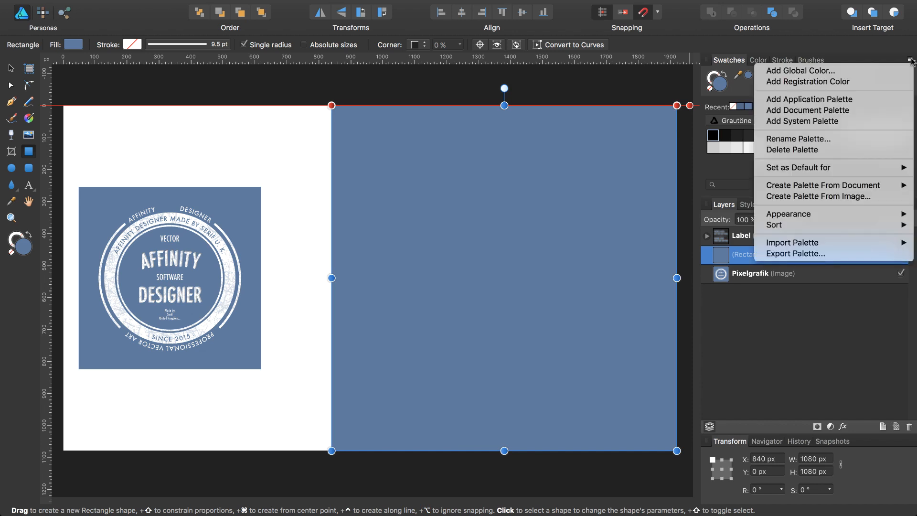
pyautogui.click(831, 110)
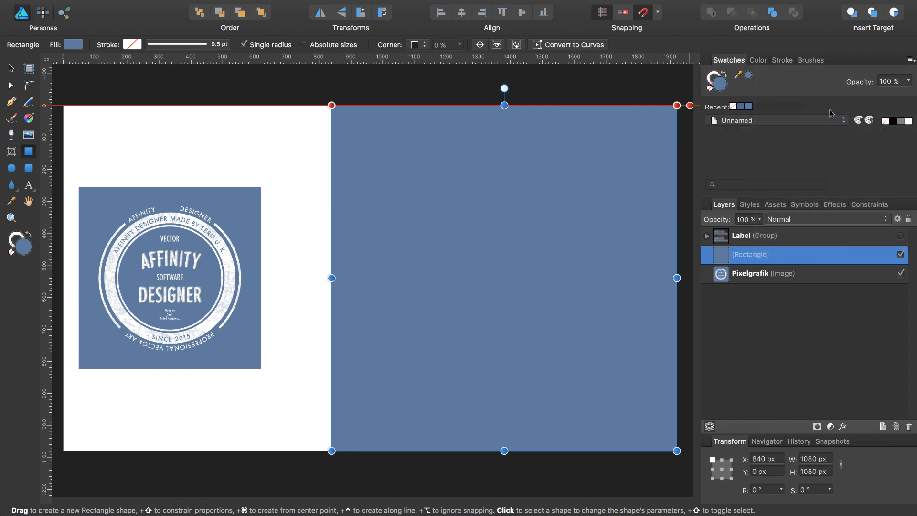
pyautogui.click(911, 60)
pyautogui.click(863, 139)
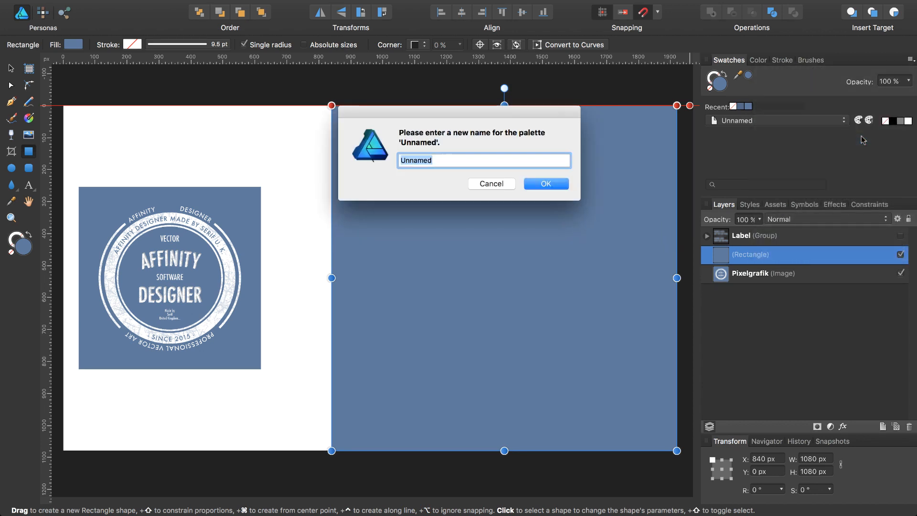
pyautogui.write('Tutorial')
pyautogui.press('Return')
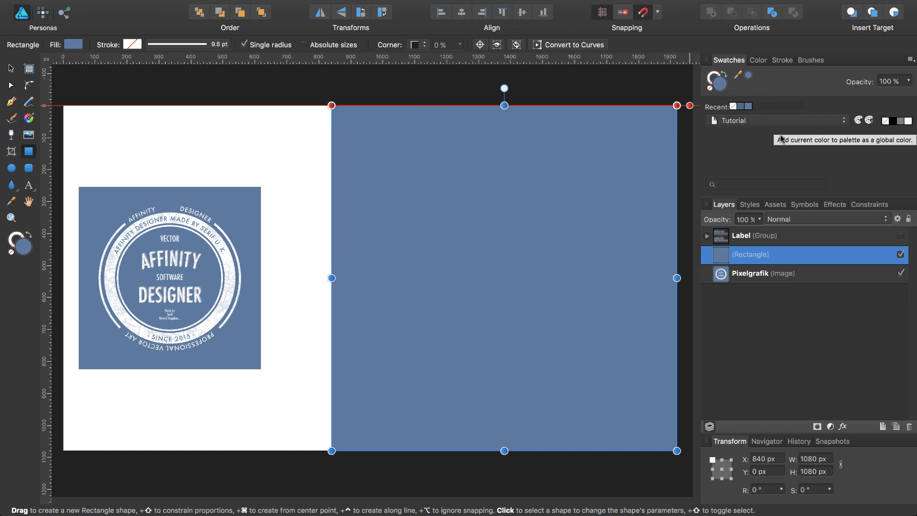
pyautogui.click(868, 119)
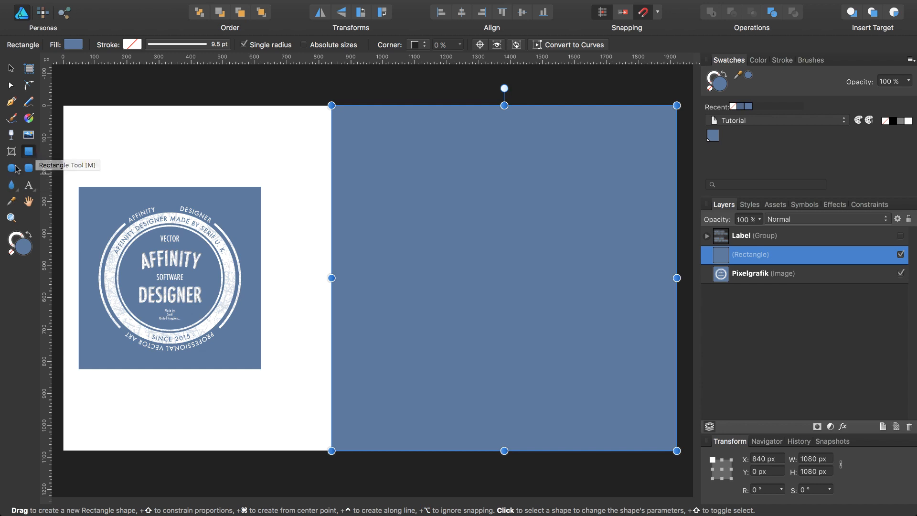
# Draw a white circle about 732 px wide centred on the blue square and convert it to a donut with an 83% hole radius
pyautogui.press('m')
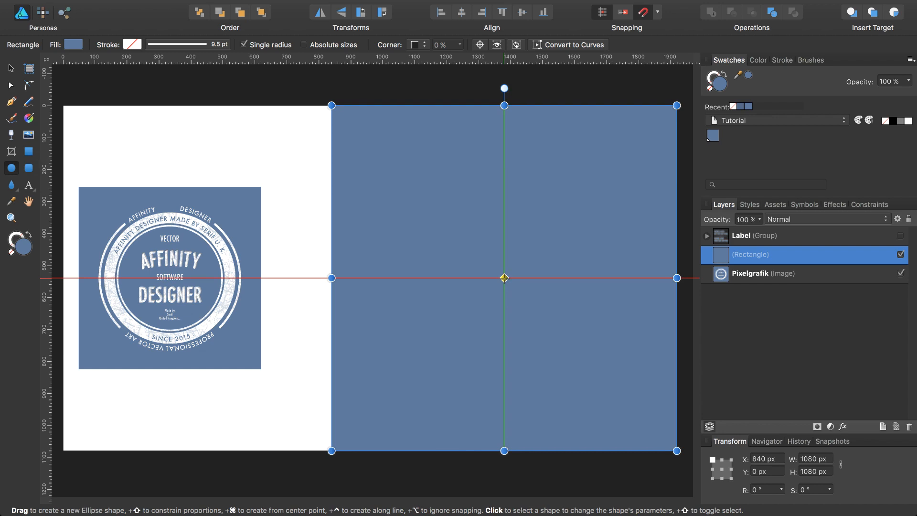
pyautogui.press('super')
pyautogui.press('shift')
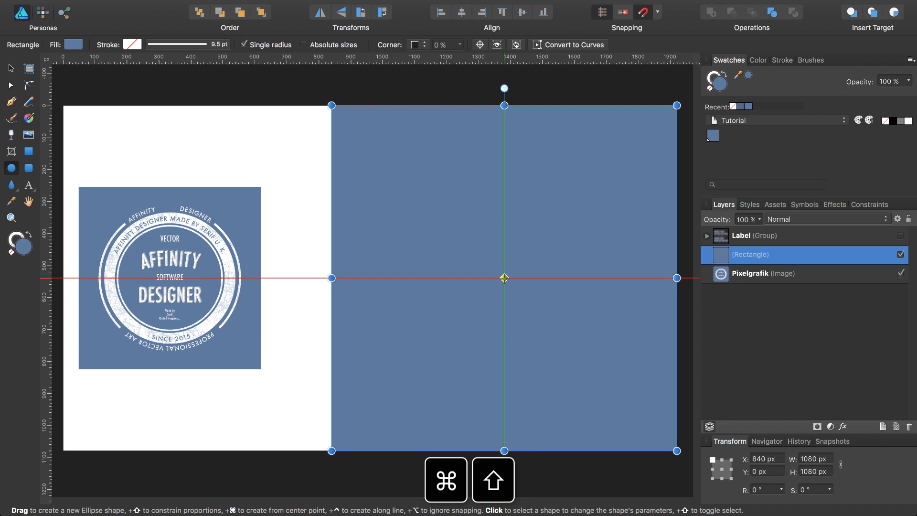
pyautogui.moveTo(504, 277); pyautogui.dragTo(621, 400)
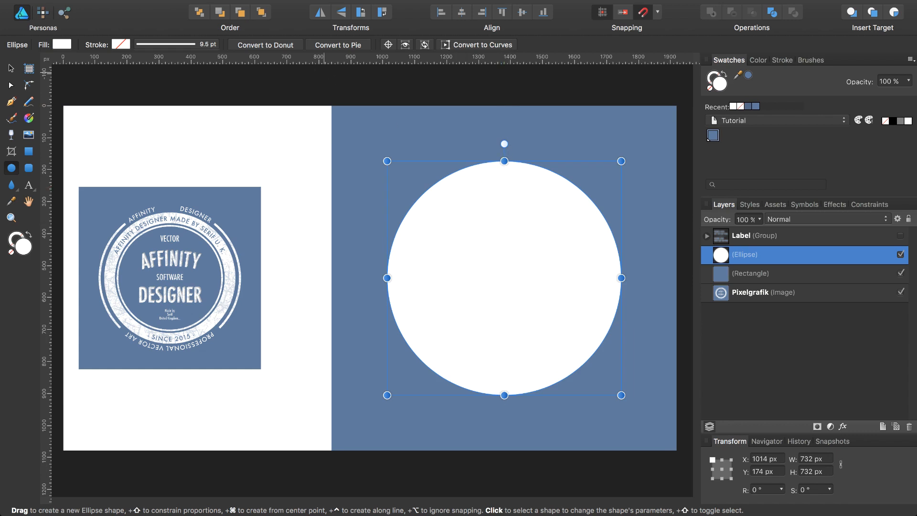
pyautogui.click(273, 45)
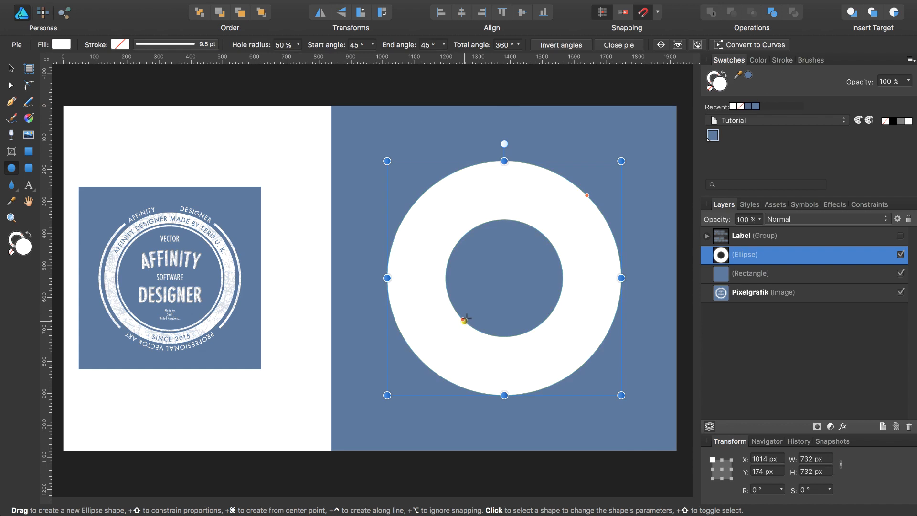
pyautogui.moveTo(463, 320); pyautogui.dragTo(436, 345)
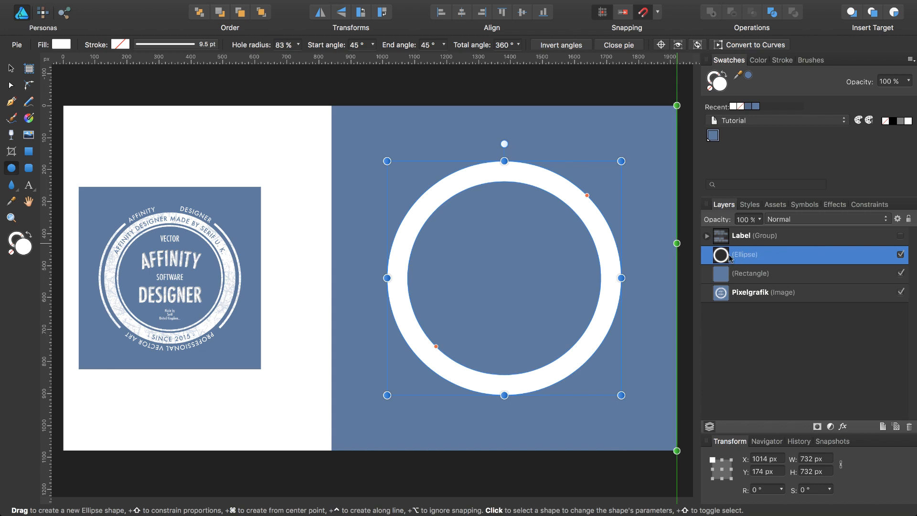
# Duplicate the donut, scale the copy around its centre to about 596 px, and set its hole radius to 97%
pyautogui.press('super+j')
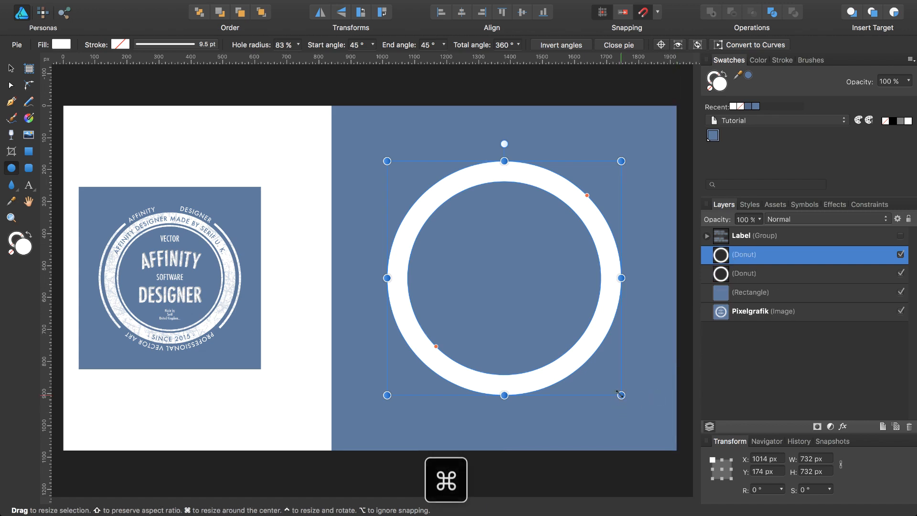
pyautogui.moveTo(620, 393); pyautogui.dragTo(596, 370)
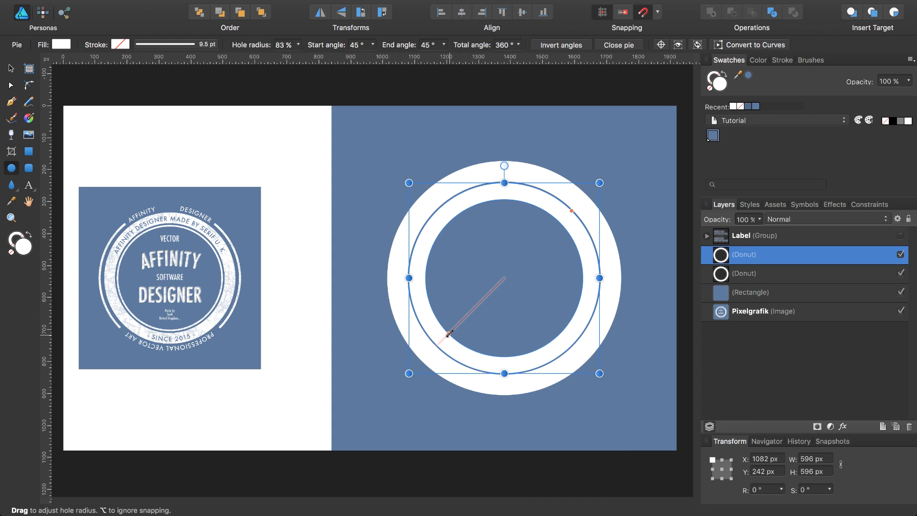
pyautogui.moveTo(449, 334); pyautogui.dragTo(437, 341)
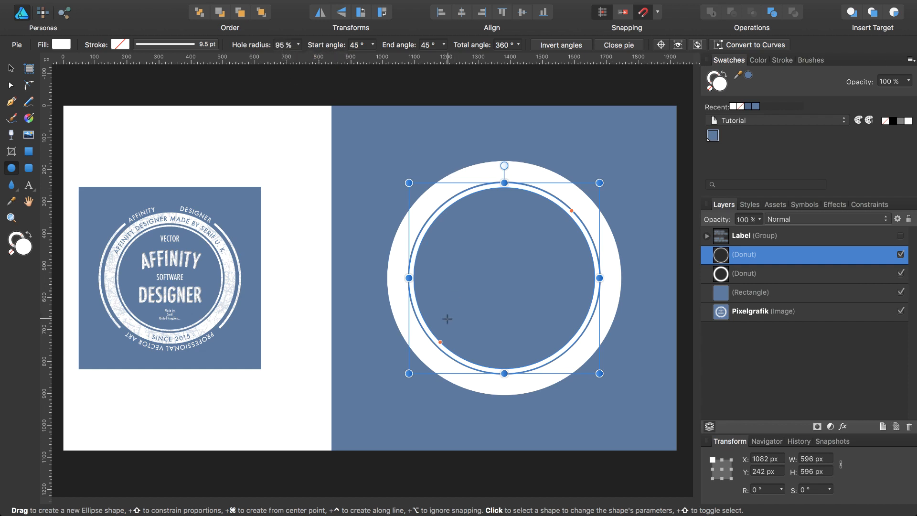
pyautogui.click(287, 44)
pyautogui.press('Up')
pyautogui.press('Up')
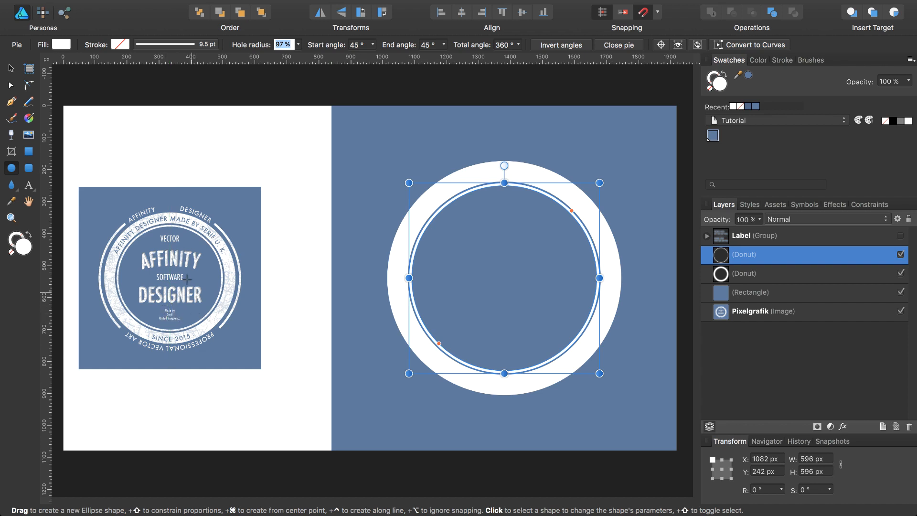
# Add white, centre-aligned art text reading VECTOR at about 63.9 pt inside the upper part of the inner ring
pyautogui.click(29, 185)
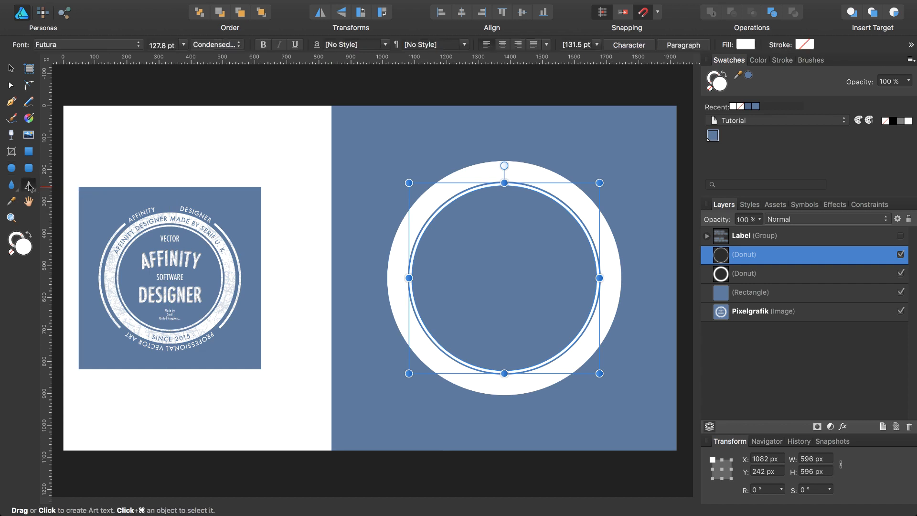
pyautogui.click(503, 44)
pyautogui.moveTo(495, 201); pyautogui.dragTo(507, 218)
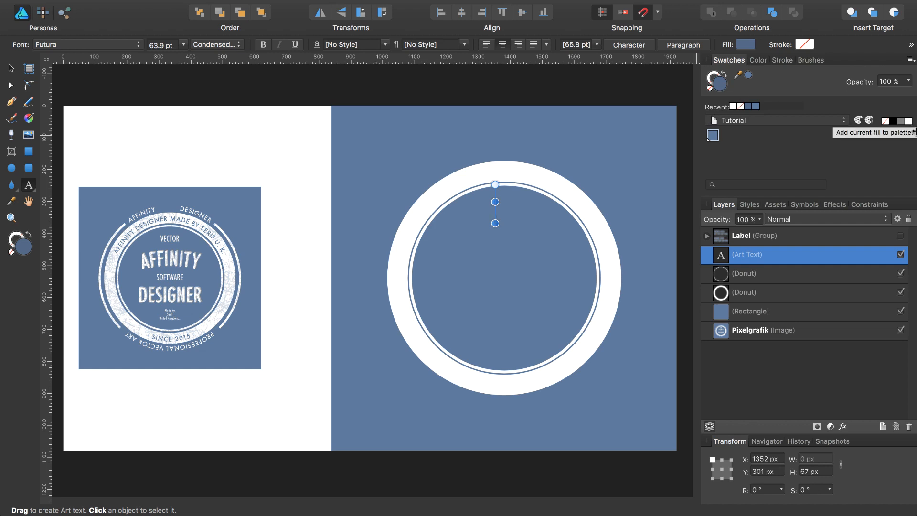
pyautogui.click(907, 120)
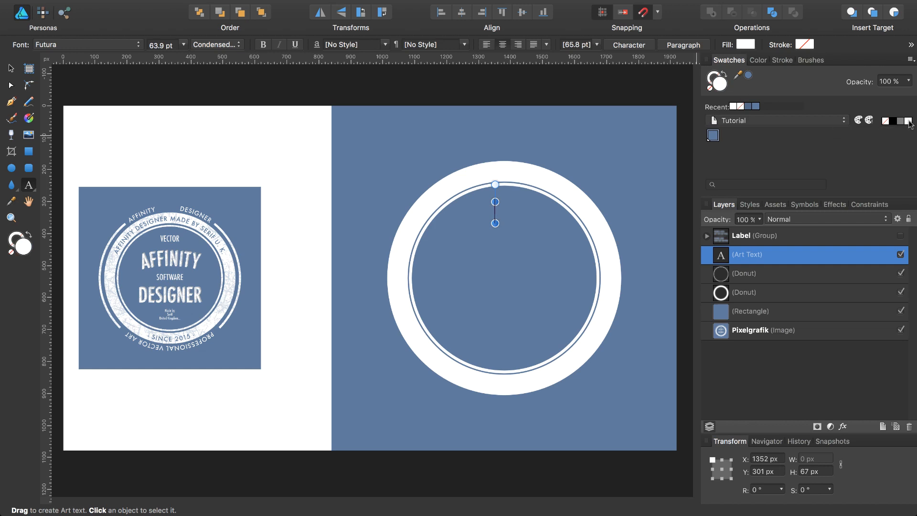
pyautogui.write('VECTOR')
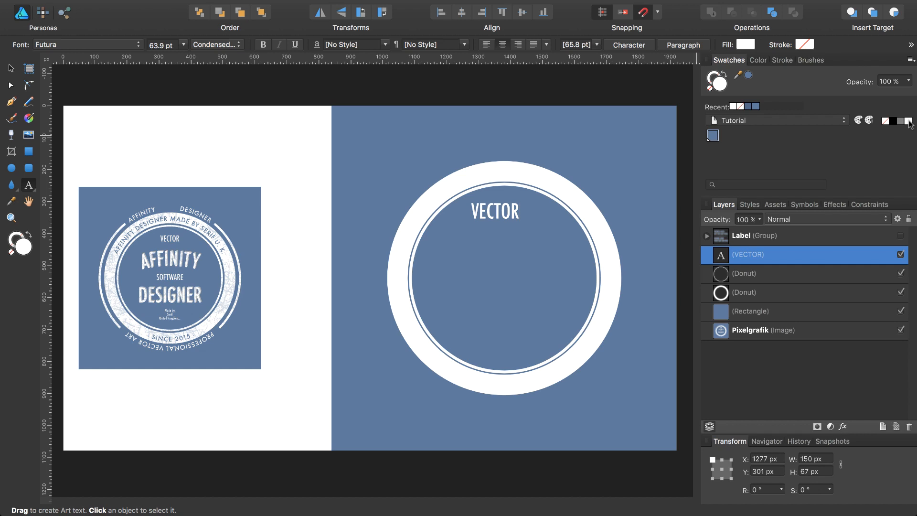
pyautogui.press('super+z')
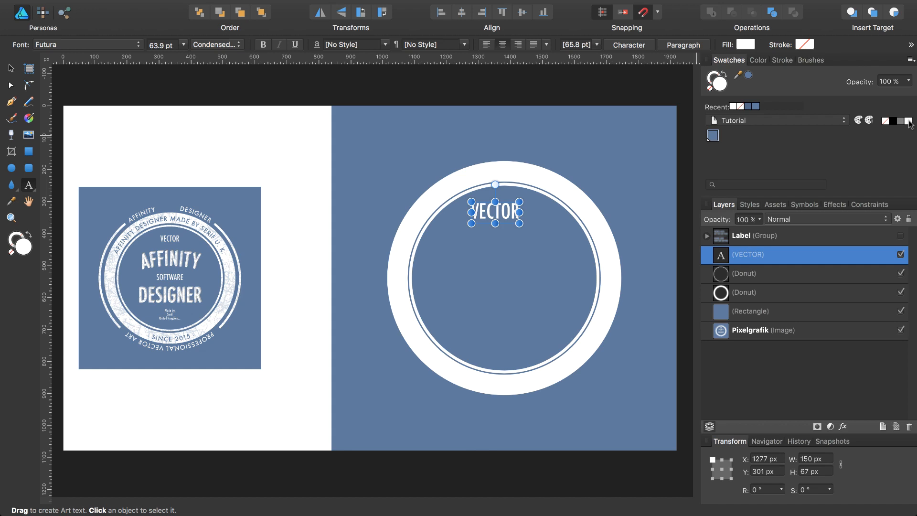
# Centre the VECTOR text horizontally in the ring and scale it around its centre to about 97 px wide
pyautogui.press('v')
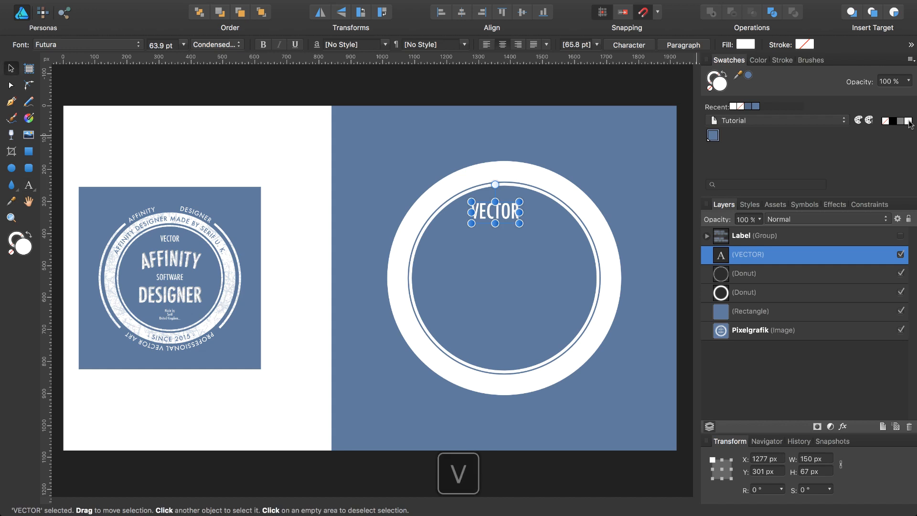
pyautogui.moveTo(498, 213); pyautogui.dragTo(507, 210)
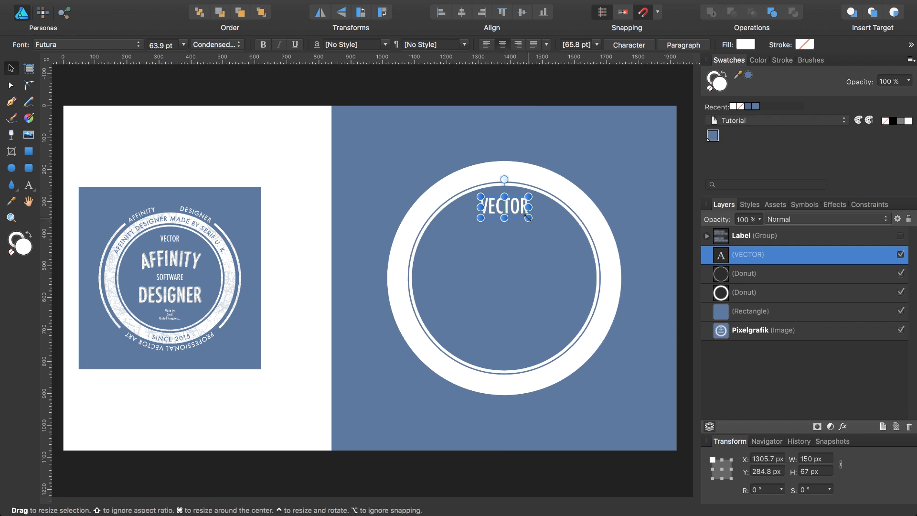
pyautogui.moveTo(529, 218); pyautogui.dragTo(520, 212)
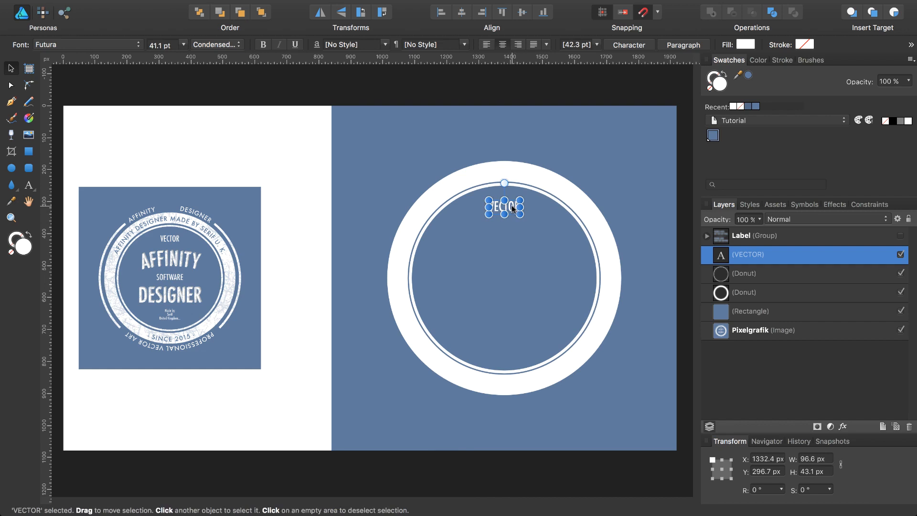
# Duplicate the VECTOR text and move the copy straight down by 240 px to the middle of the ring
pyautogui.press('super+j')
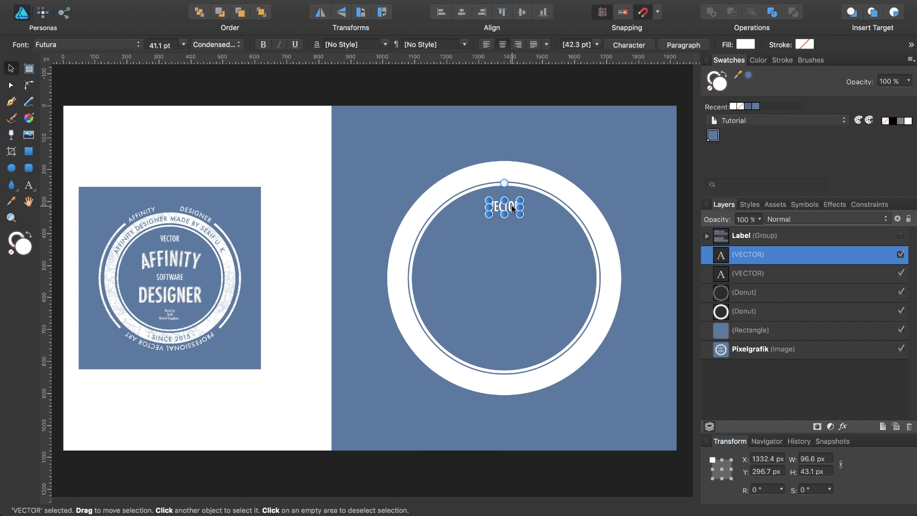
pyautogui.press('shift')
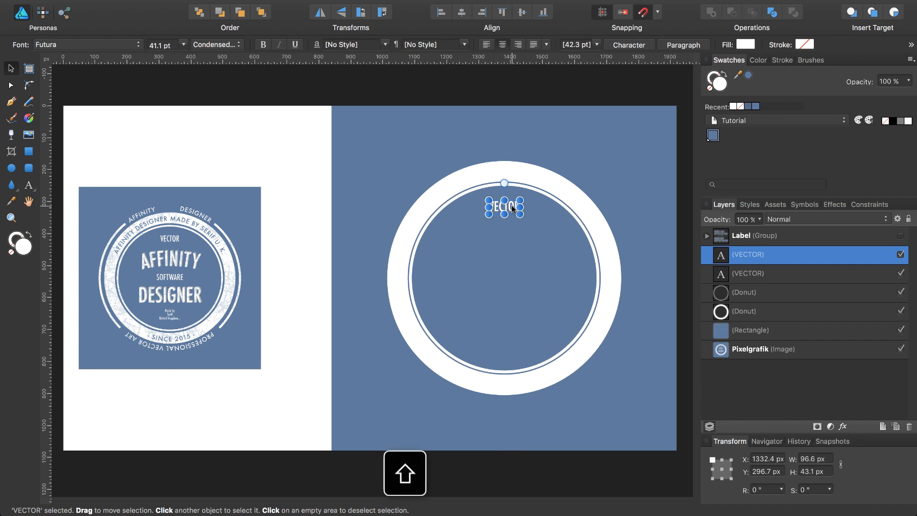
pyautogui.hotkey('shift', 'Down')
pyautogui.hotkey('shift', 'Down')
pyautogui.hotkey('shift', 'Down')
pyautogui.hotkey('shift', 'Down')
pyautogui.hotkey('shift', 'Down')
pyautogui.hotkey('shift', 'Down')
pyautogui.hotkey('shift', 'Down')
pyautogui.hotkey('shift', 'Down')
pyautogui.hotkey('shift', 'Down')
pyautogui.hotkey('shift', 'Down')
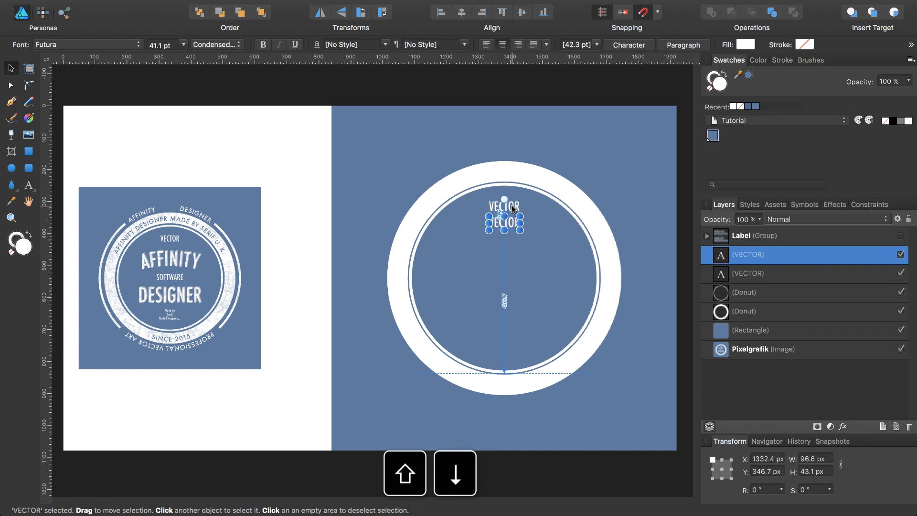
pyautogui.hotkey('shift', 'Down')
pyautogui.hotkey('shift', 'Down')
pyautogui.hotkey('shift', 'Down')
pyautogui.hotkey('shift', 'Down')
pyautogui.hotkey('shift', 'Down')
pyautogui.hotkey('shift', 'Down')
pyautogui.hotkey('shift', 'Down')
pyautogui.hotkey('shift', 'Down')
pyautogui.hotkey('shift', 'Down')
pyautogui.hotkey('shift', 'Down')
pyautogui.hotkey('shift', 'Down')
pyautogui.hotkey('shift', 'Down')
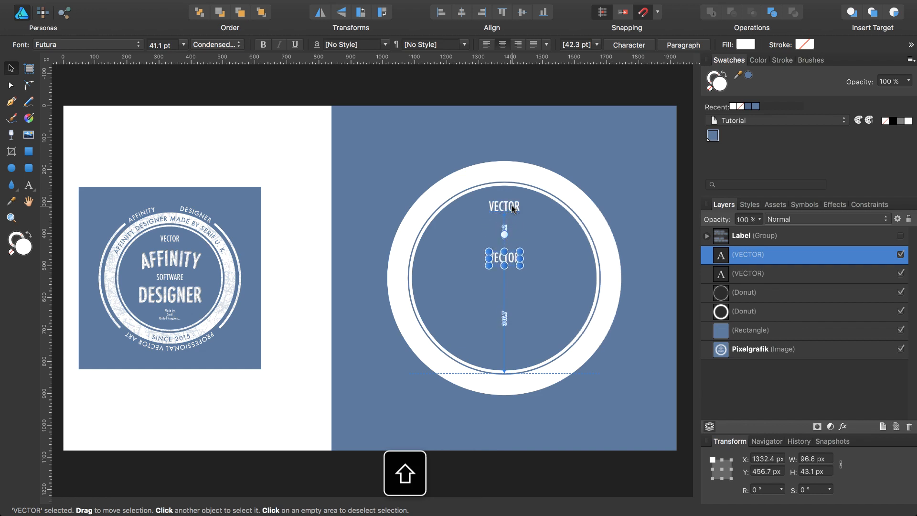
pyautogui.hotkey('shift', 'Down')
pyautogui.hotkey('shift', 'Down')
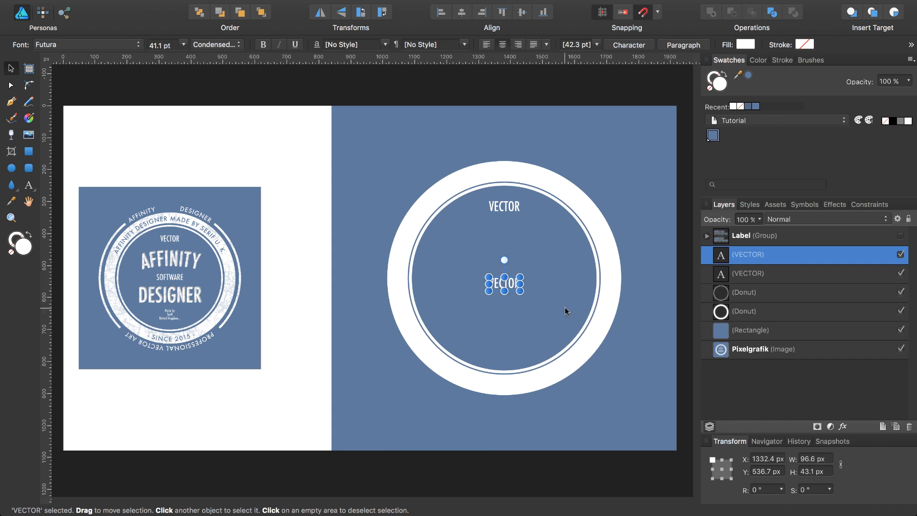
# Replace the text in the middle of the ring with SOFTWARE and centre it horizontally in the ring
pyautogui.press('t')
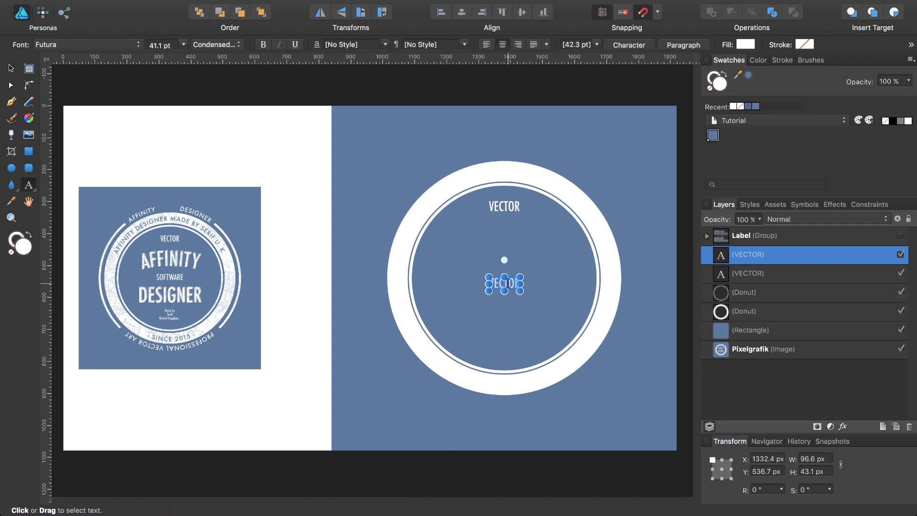
pyautogui.doubleClick(507, 283)
pyautogui.write('SOFTWARE')
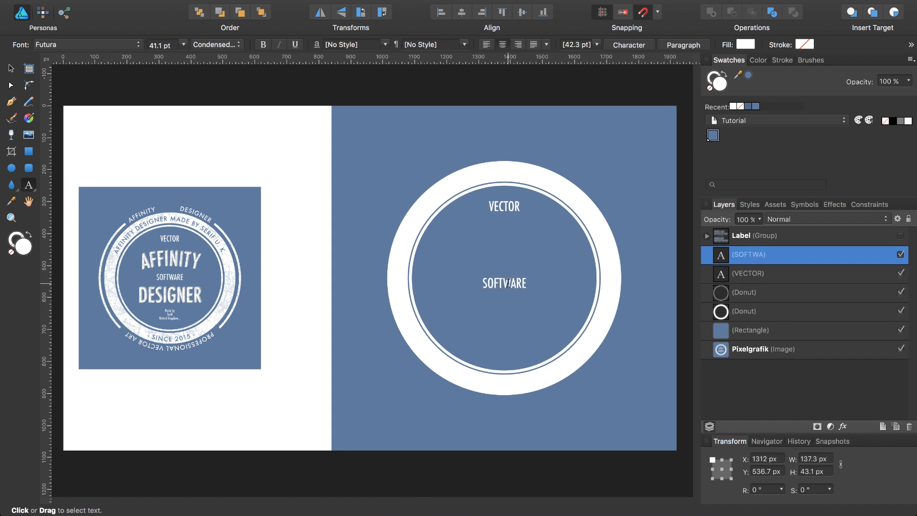
pyautogui.press('Escape')
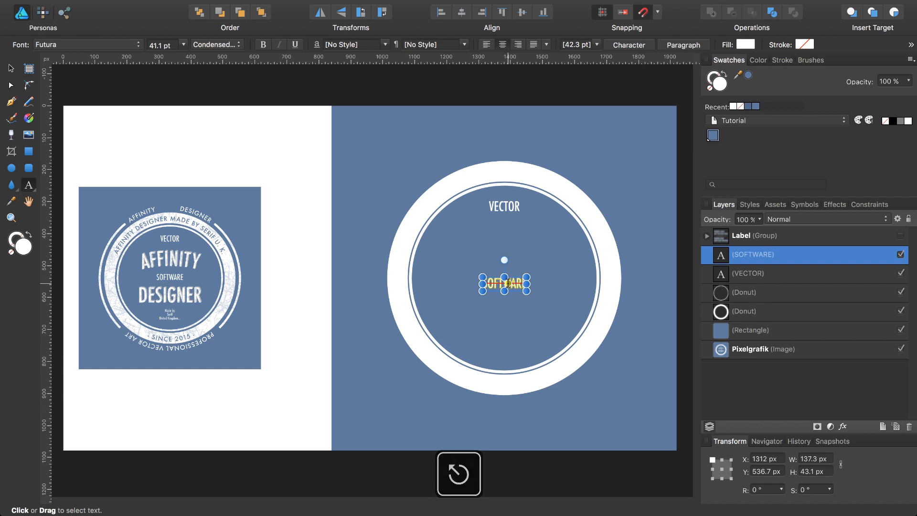
pyautogui.press('v')
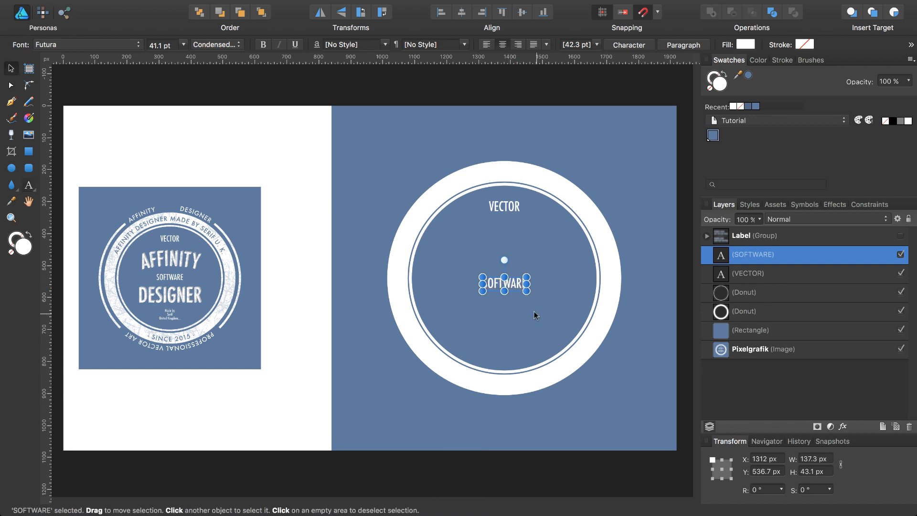
pyautogui.moveTo(509, 286)
pyautogui.mouseDown()
pyautogui.moveTo(506, 319)
pyautogui.moveTo(511, 284)
pyautogui.mouseUp()
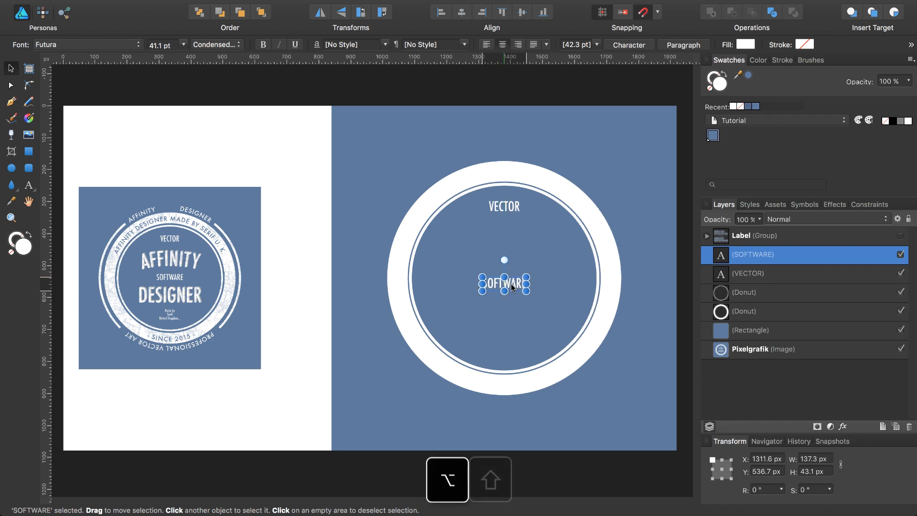
# Duplicate the SOFTWARE text about 174 px straight down and replace the copy with three lines: "Made by", "Serif", "United Kingdom..."
pyautogui.press('shift')
pyautogui.moveTo(510, 282); pyautogui.dragTo(511, 339)
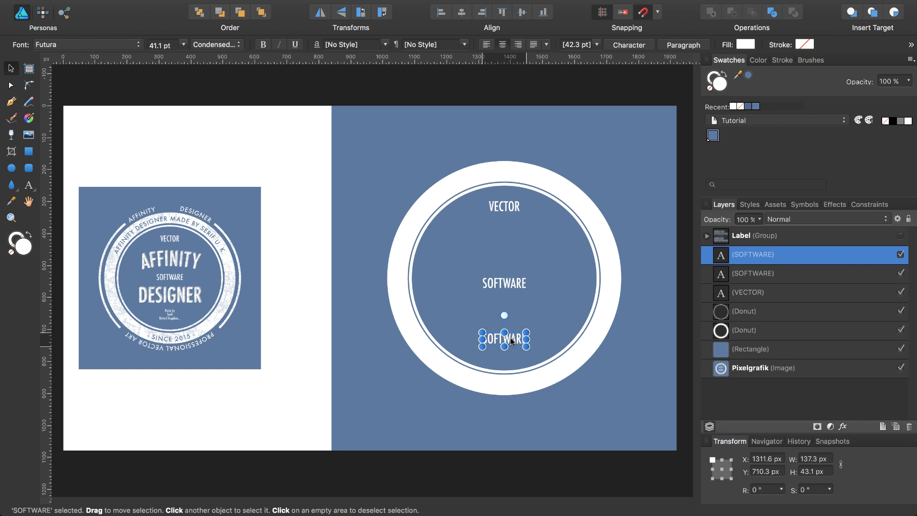
pyautogui.doubleClick(511, 341)
pyautogui.doubleClick(511, 339)
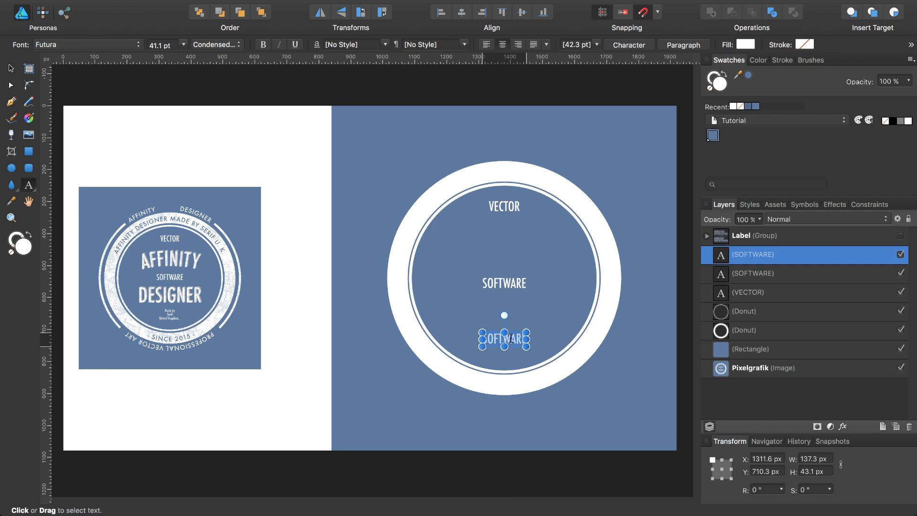
pyautogui.write('Mad')
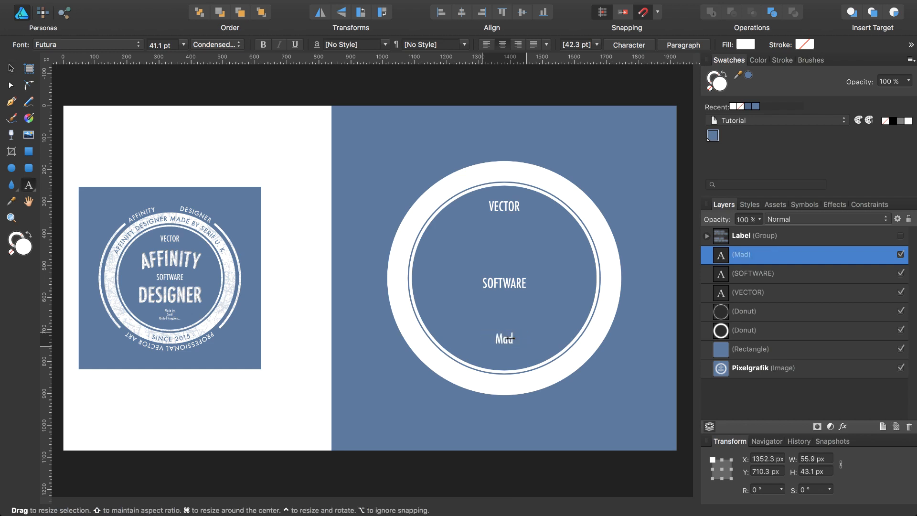
pyautogui.write('e by')
pyautogui.press('Return')
pyautogui.write('Serif')
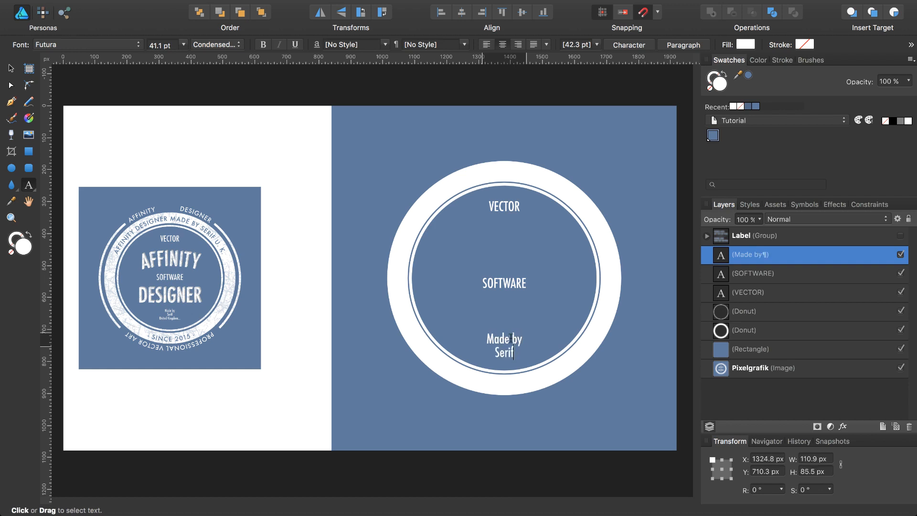
pyautogui.press('Return')
pyautogui.write('United Kingdom')
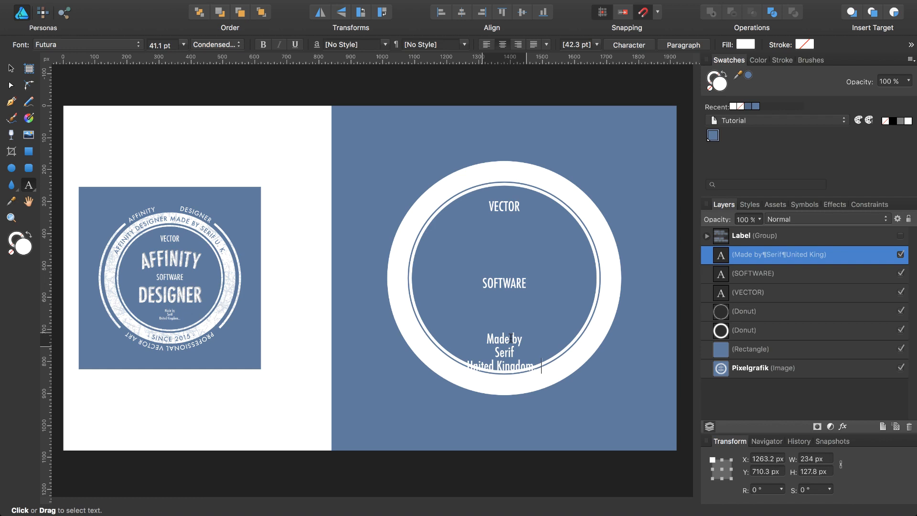
# Set the font size of all three lines of the "Made by Serif United Kingdom..." text to 20 pt
pyautogui.hotkey('shift', 'Up')
pyautogui.hotkey('shift', 'Up')
pyautogui.hotkey('shift', 'Up')
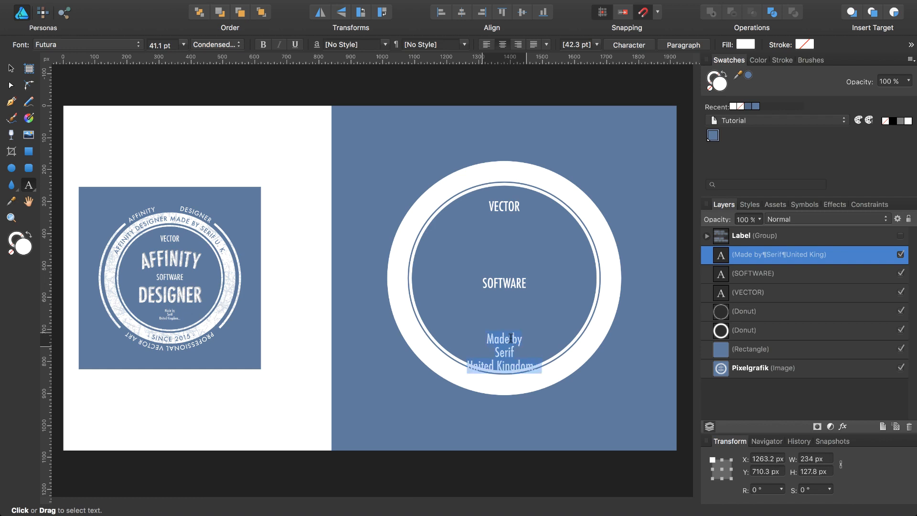
pyautogui.click(183, 45)
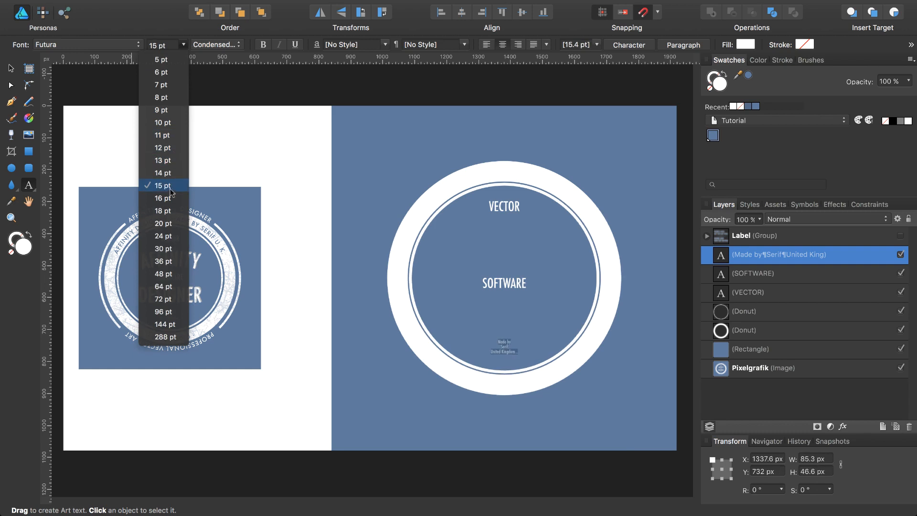
pyautogui.click(170, 220)
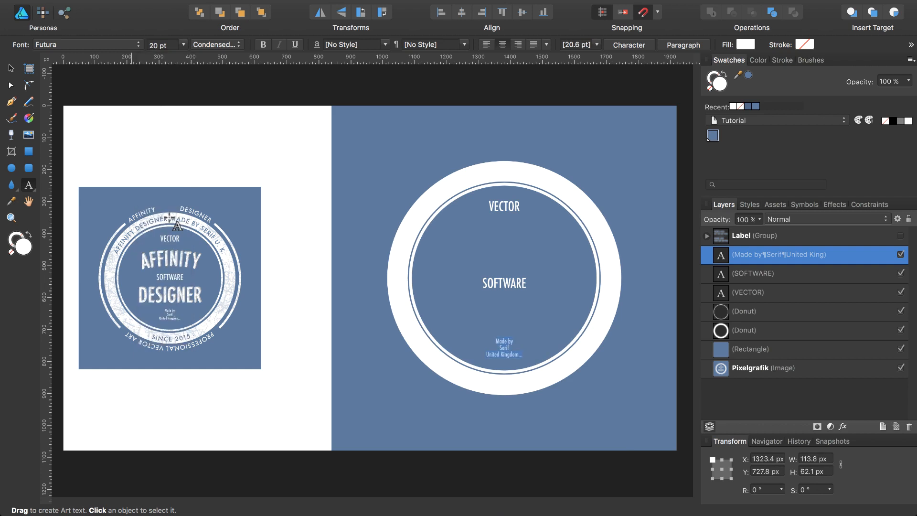
pyautogui.press('Escape')
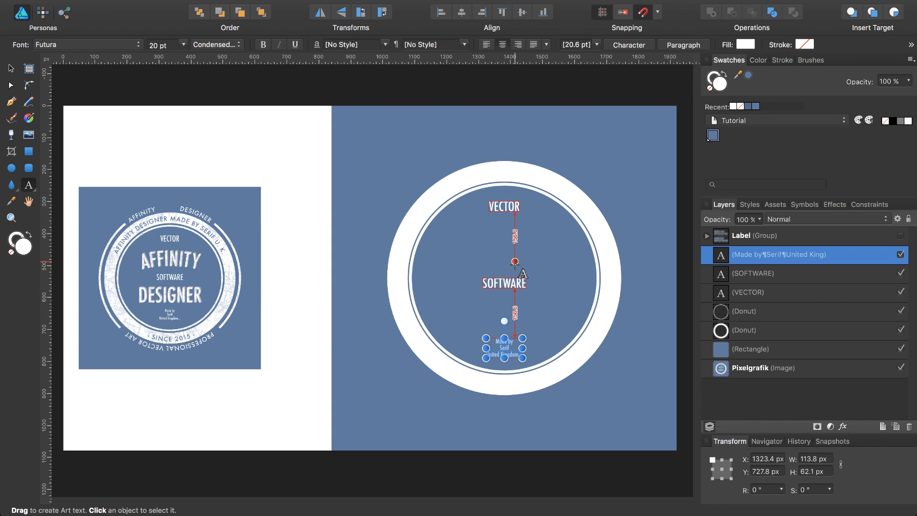
pyautogui.press('Escape')
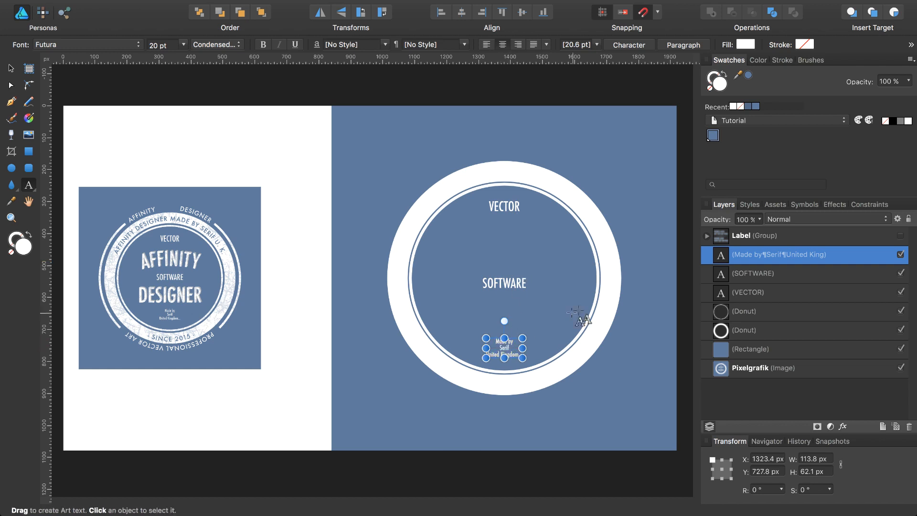
pyautogui.press('Escape')
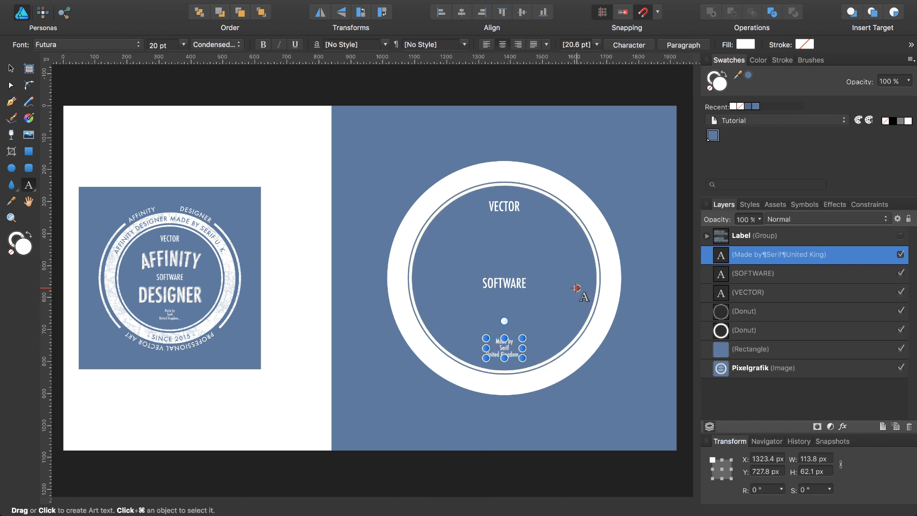
pyautogui.press('v')
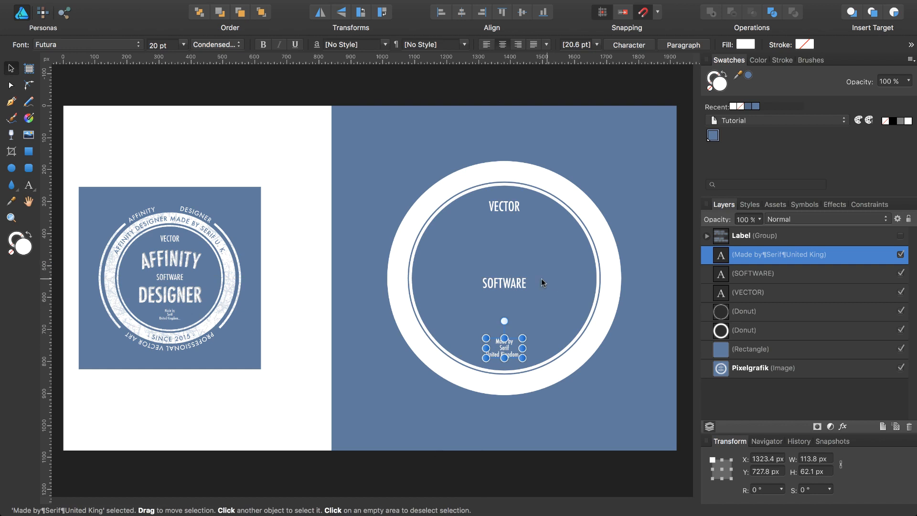
# Duplicate the SOFTWARE text about 79 px straight down and replace the copy's wording with DESIGNER
pyautogui.click(506, 284)
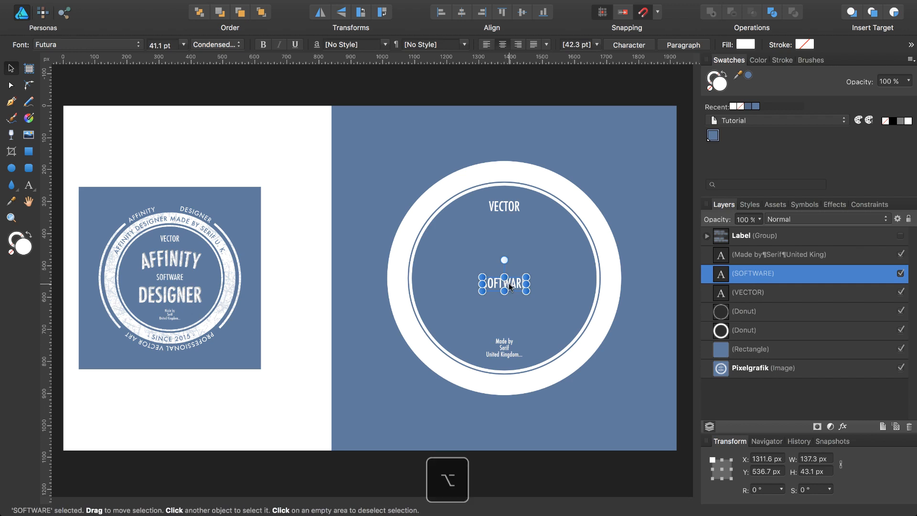
pyautogui.moveTo(510, 286); pyautogui.dragTo(511, 311)
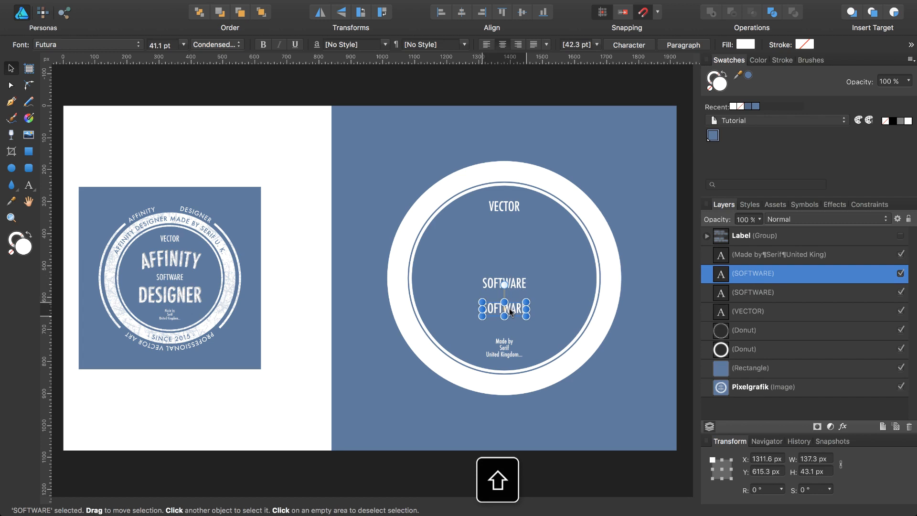
pyautogui.doubleClick(510, 309)
pyautogui.write('D')
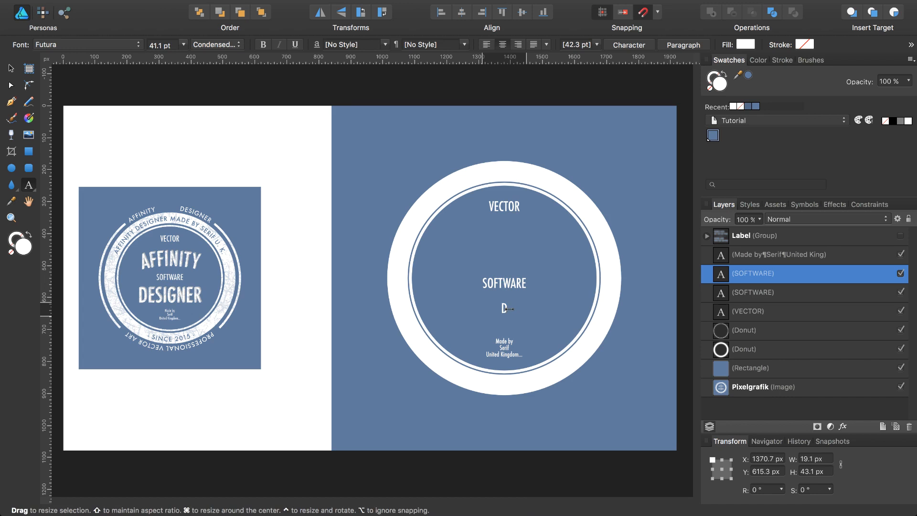
pyautogui.write('ESIGNER')
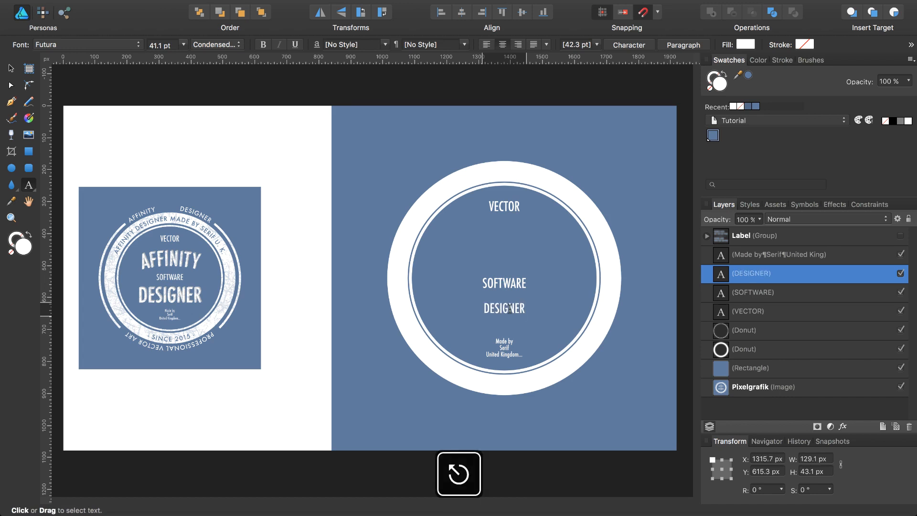
pyautogui.press('Escape')
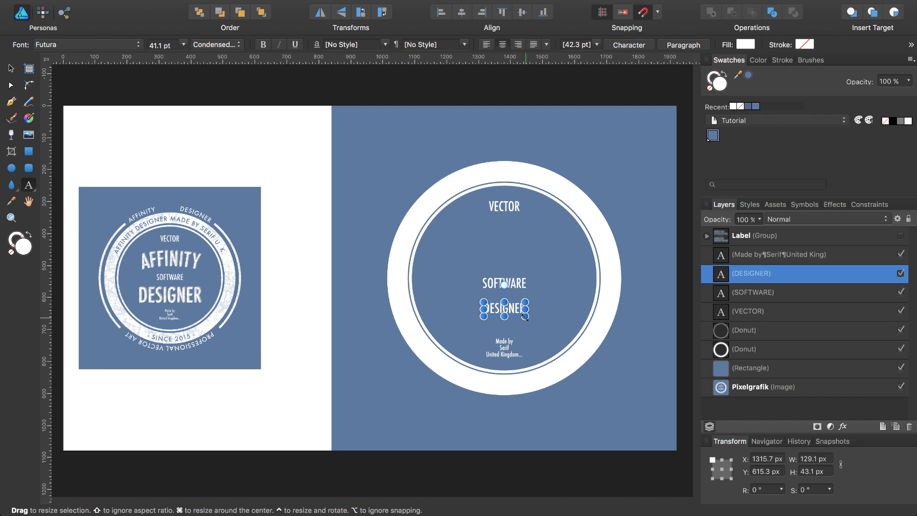
# Enlarge the DESIGNER text around its centre to 95 pt and move it straight down by about 21 px
pyautogui.moveTo(525, 316); pyautogui.dragTo(548, 330)
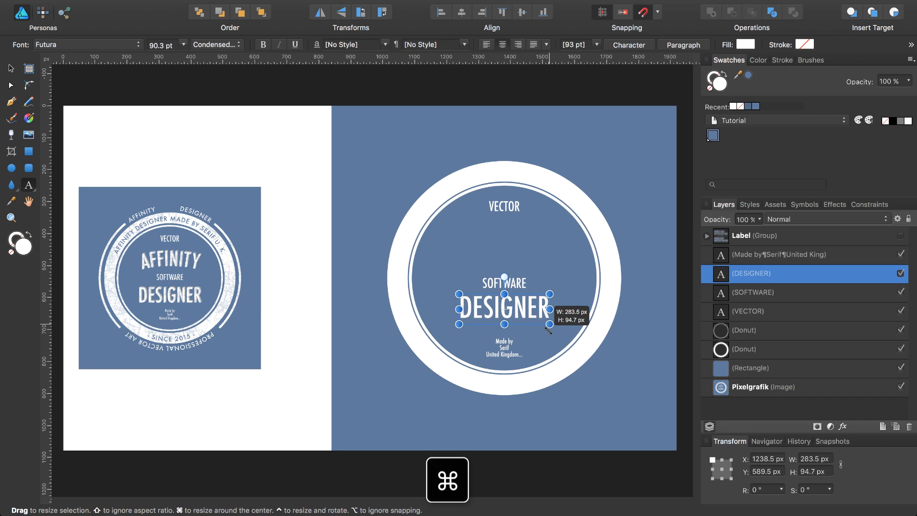
pyautogui.moveTo(548, 330); pyautogui.dragTo(548, 330)
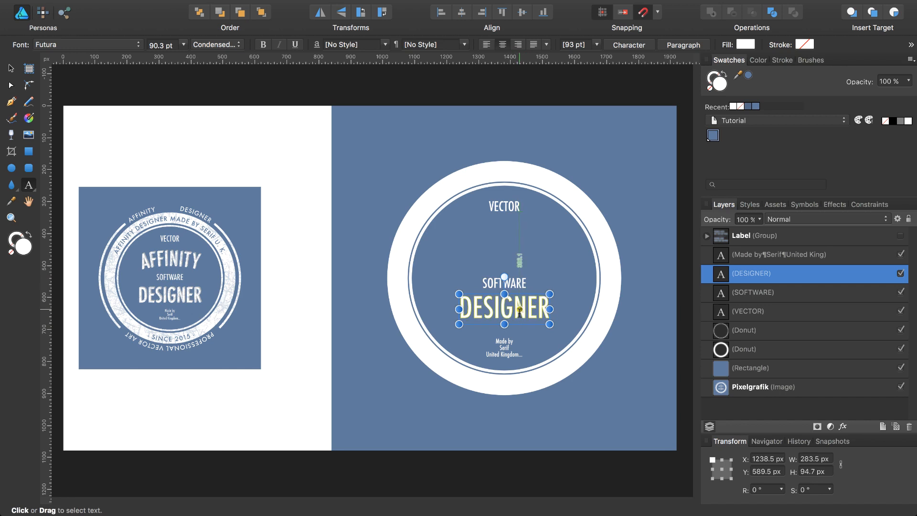
pyautogui.click(160, 46)
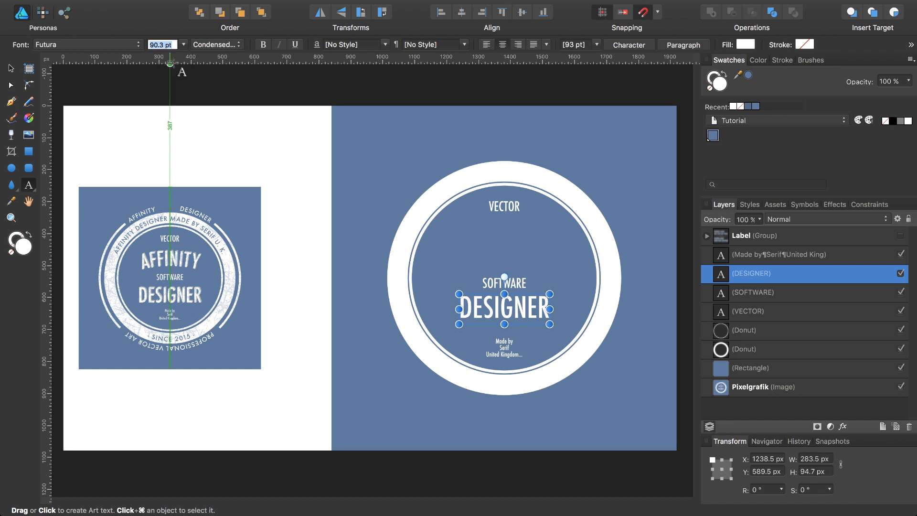
pyautogui.write('95')
pyautogui.press('Return')
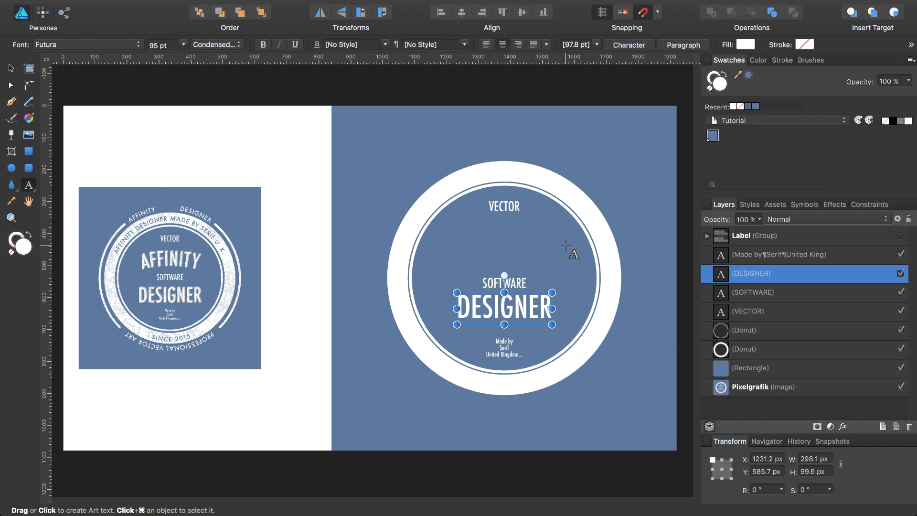
pyautogui.press('v')
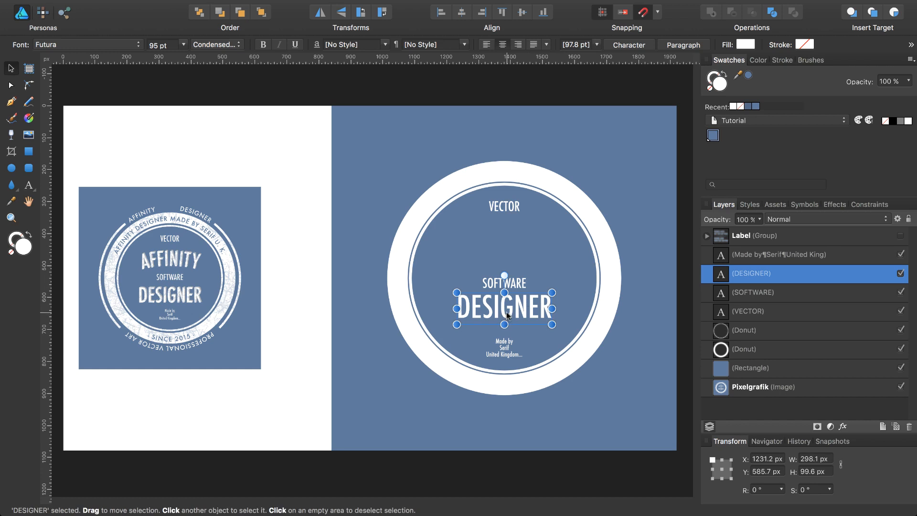
pyautogui.moveTo(510, 311); pyautogui.dragTo(510, 316)
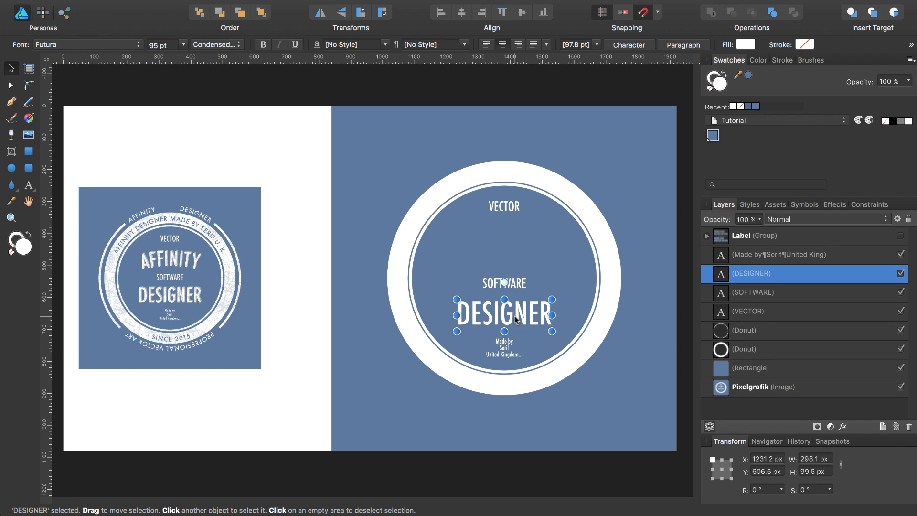
# Duplicate the DESIGNER text in place and fill the rear copy with mid-grey #808080
pyautogui.press('super+j')
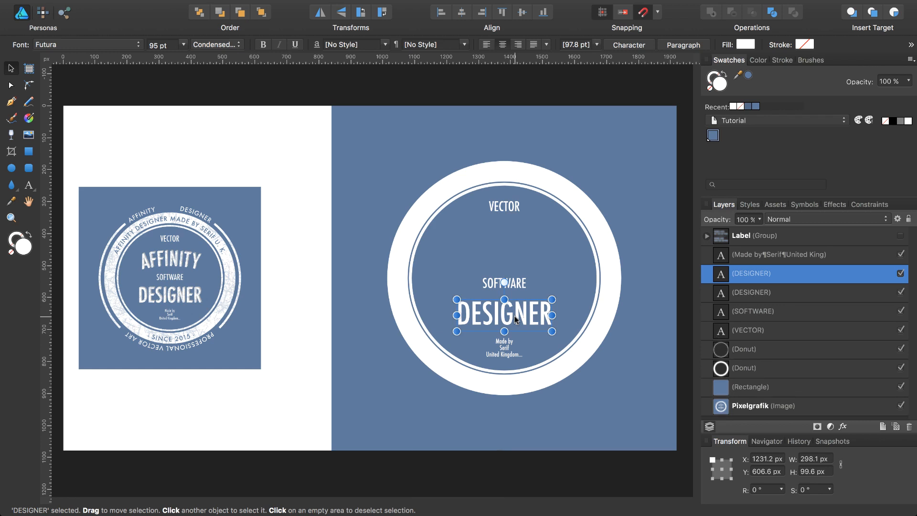
pyautogui.click(723, 294)
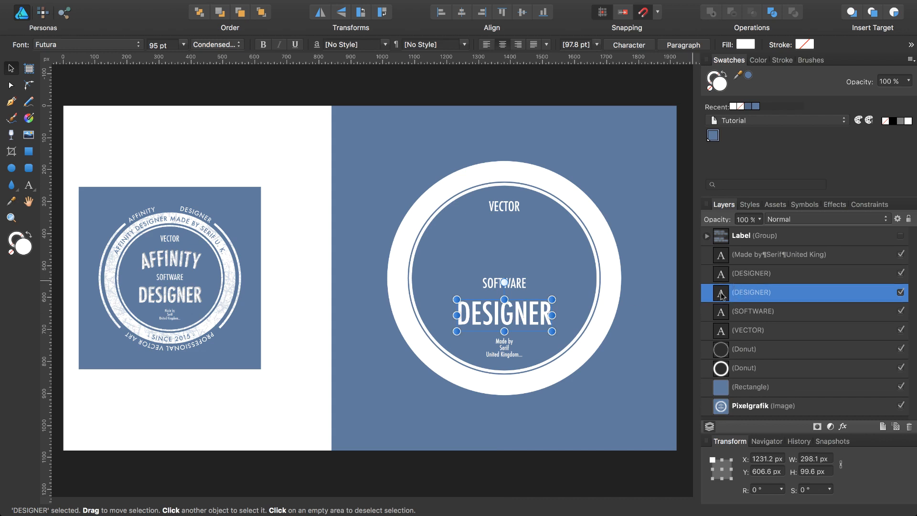
pyautogui.click(901, 123)
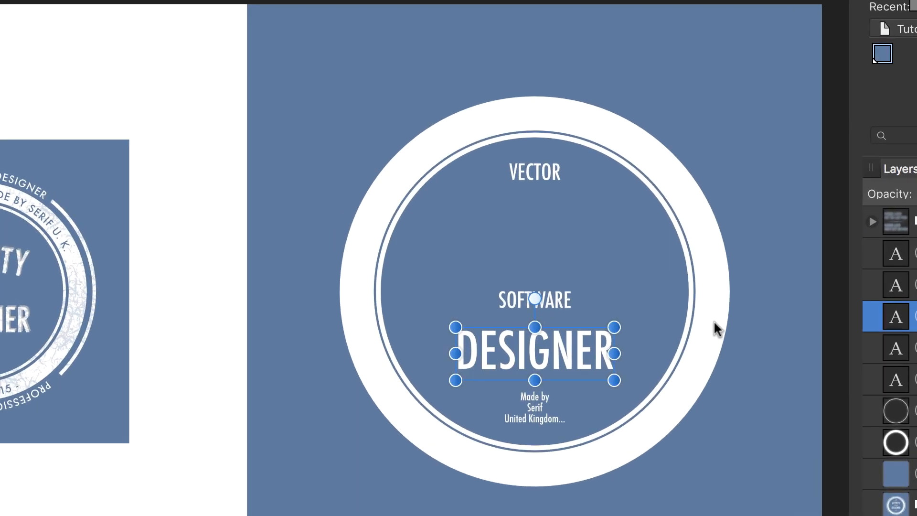
# Nudge the grey rear DESIGNER copy 5 px to the right and 5 px up to form an offset shadow
pyautogui.press('Right')
pyautogui.press('Right')
pyautogui.press('Right')
pyautogui.press('Right')
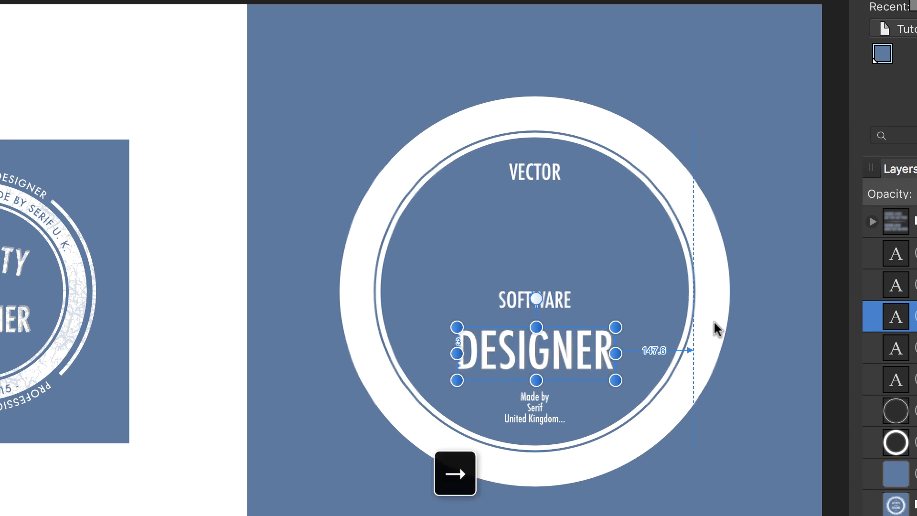
pyautogui.press('Up')
pyautogui.press('Up')
pyautogui.press('Up')
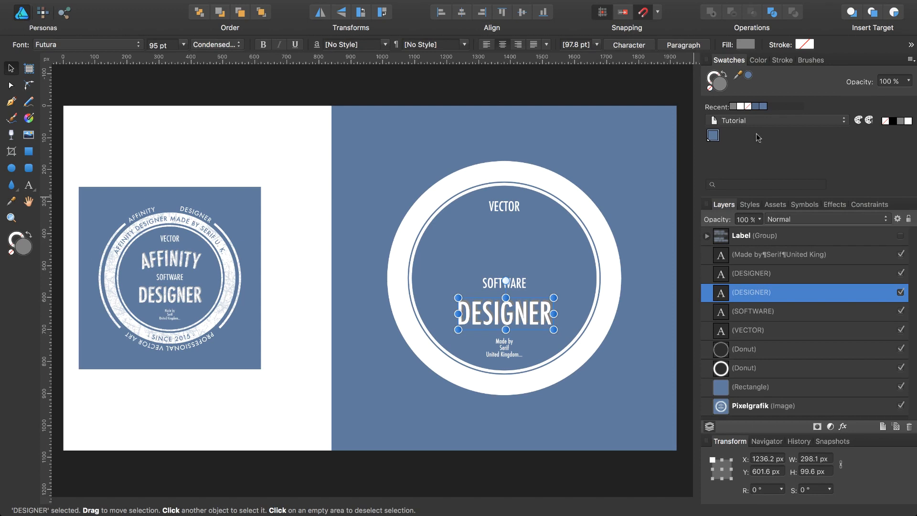
# Lighten the rear DESIGNER copy's grey fill to #909090 and deselect the text
pyautogui.doubleClick(721, 84)
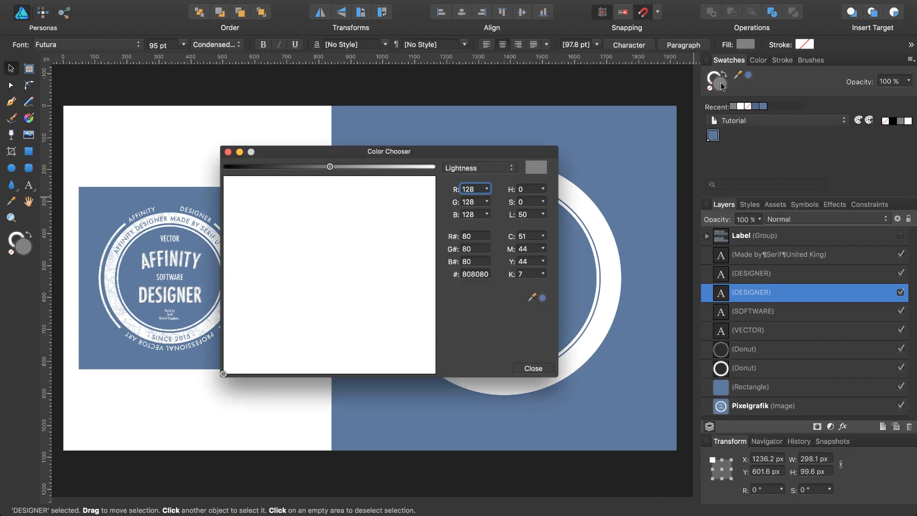
pyautogui.moveTo(331, 168); pyautogui.dragTo(344, 167)
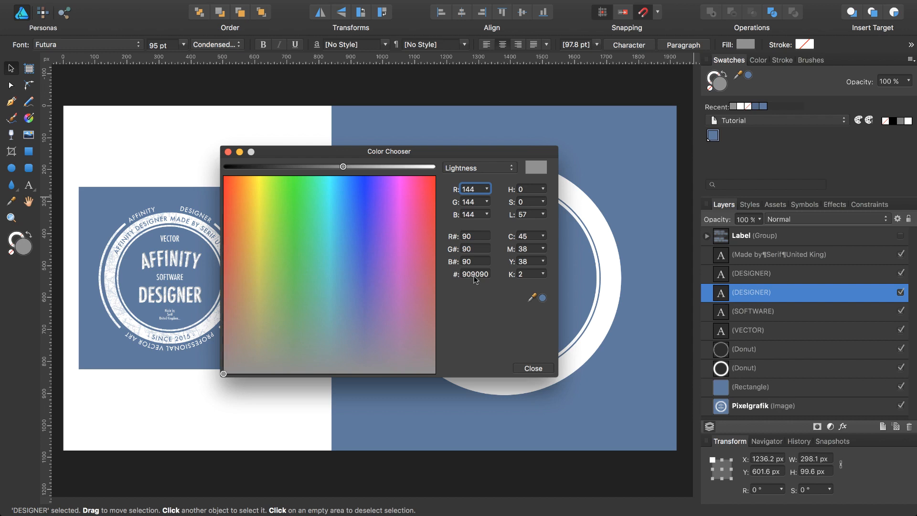
pyautogui.click(543, 368)
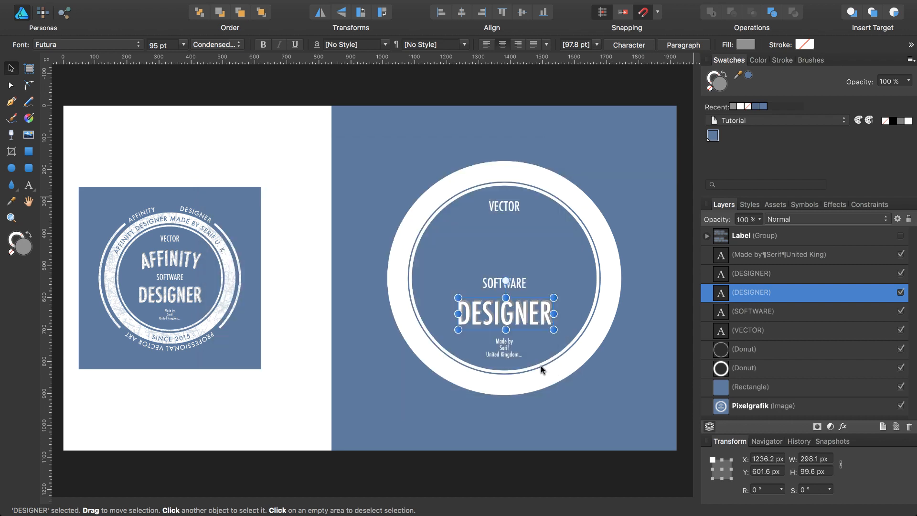
pyautogui.click(679, 363)
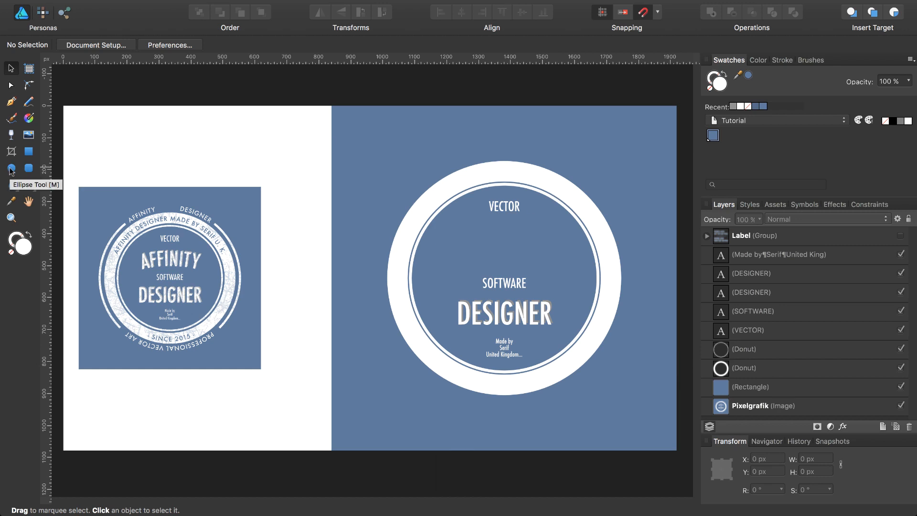
# Draw a circle about 631 px in diameter outward from the common centre of the badge rings
pyautogui.press('m')
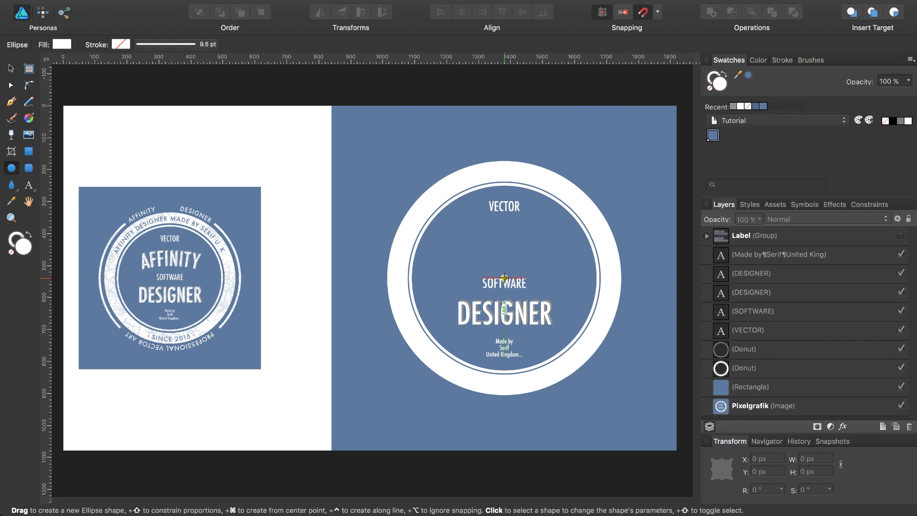
pyautogui.moveTo(504, 278); pyautogui.dragTo(593, 395)
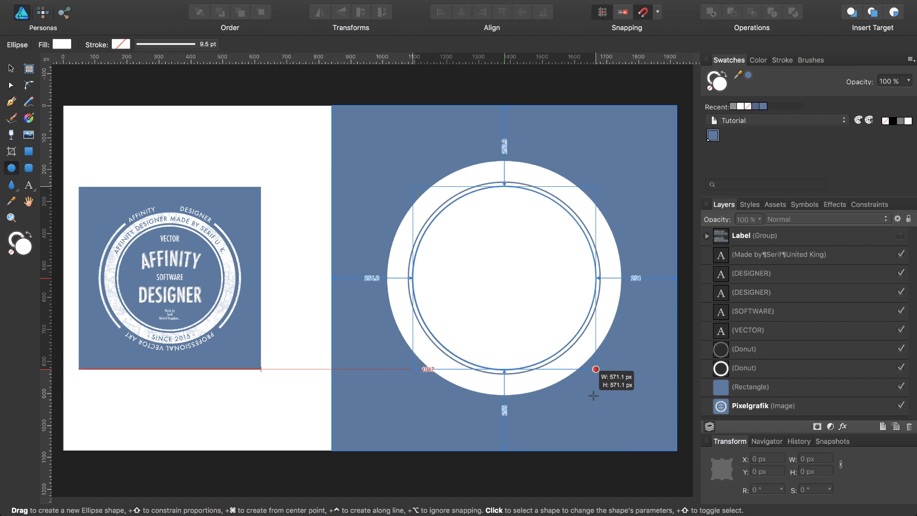
pyautogui.moveTo(593, 395); pyautogui.dragTo(606, 408)
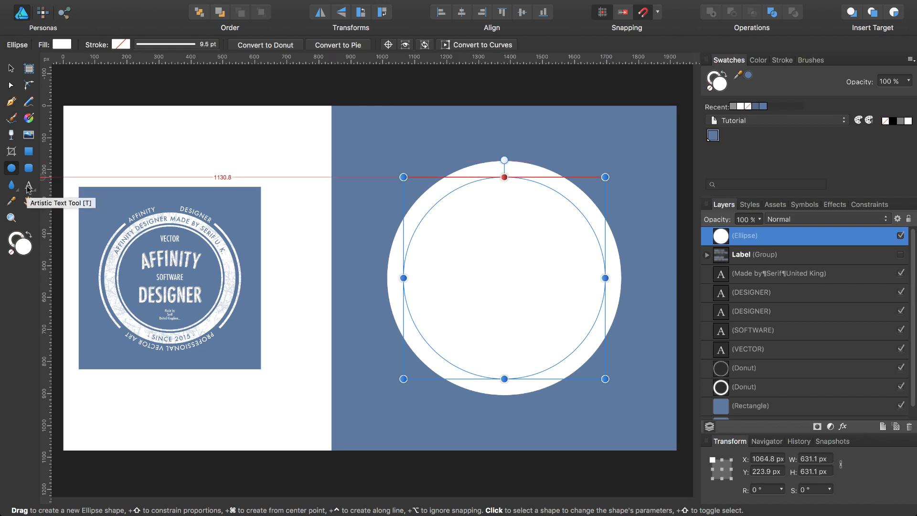
# Convert the circle into a text path and move its two text limit markers to the circle's rightmost and leftmost points
pyautogui.press('t')
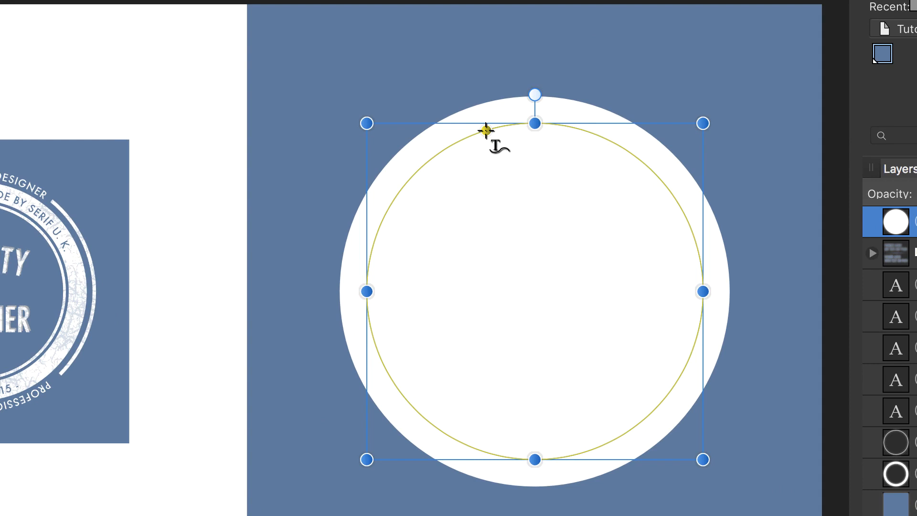
pyautogui.click(486, 130)
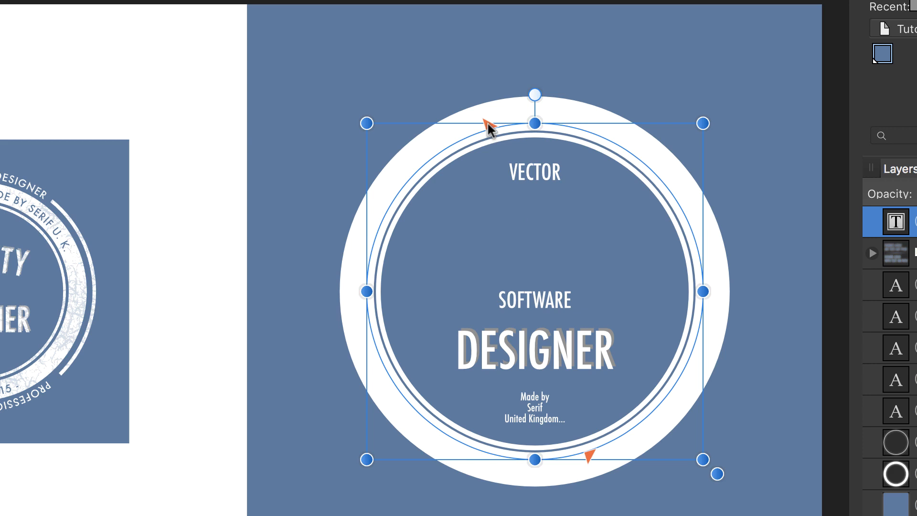
pyautogui.moveTo(487, 124)
pyautogui.mouseDown()
pyautogui.moveTo(584, 140)
pyautogui.moveTo(698, 210)
pyautogui.moveTo(706, 292)
pyautogui.mouseUp()
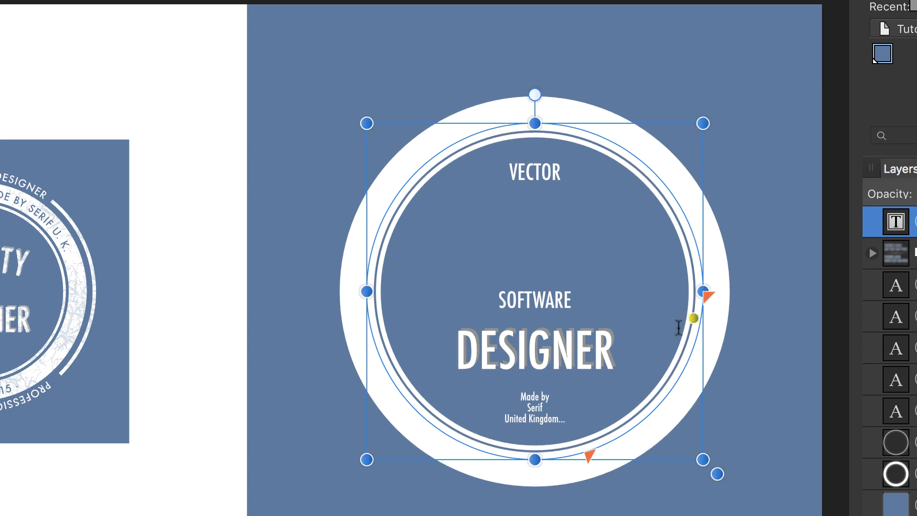
pyautogui.moveTo(591, 451)
pyautogui.mouseDown()
pyautogui.moveTo(451, 407)
pyautogui.moveTo(377, 291)
pyautogui.mouseUp()
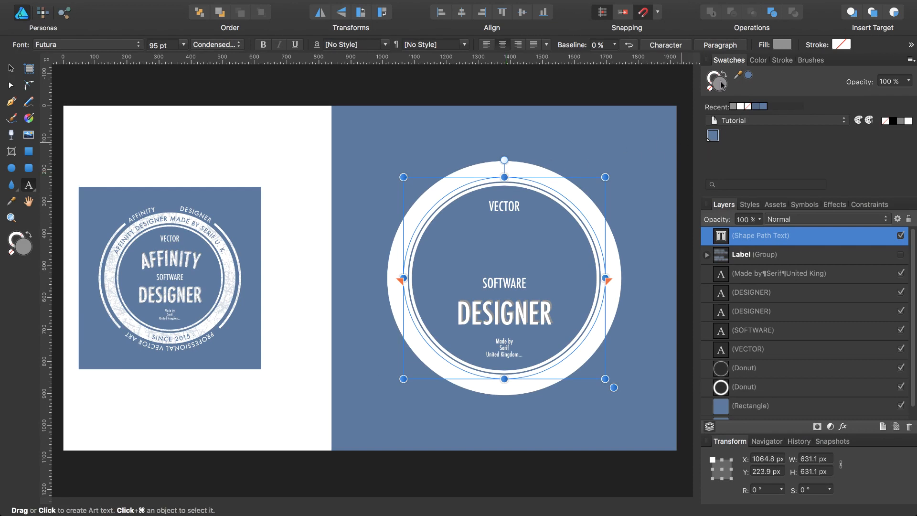
# Set the path text's fill to the sampled blue and enter AFFINITY DESIGNER along the circle
pyautogui.click(750, 77)
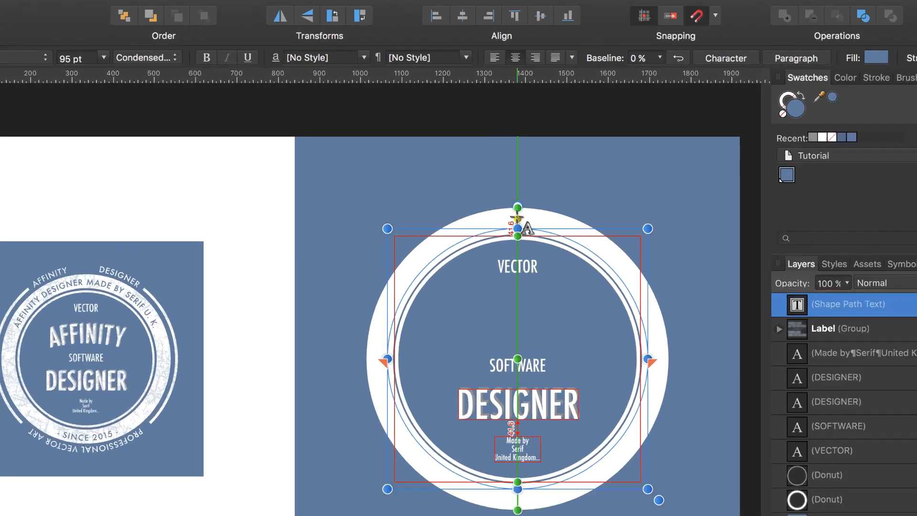
pyautogui.click(551, 232)
pyautogui.write('AFFI')
pyautogui.write('NITY DE')
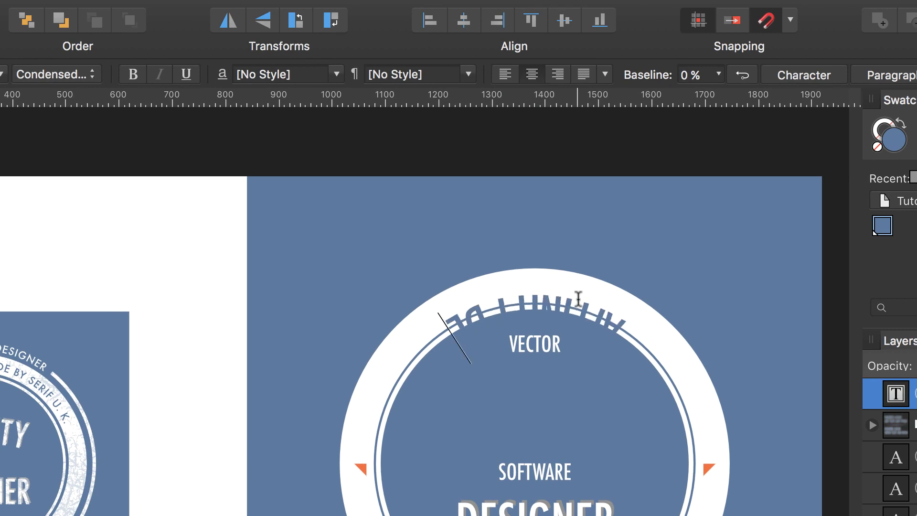
pyautogui.write('SIGNER')
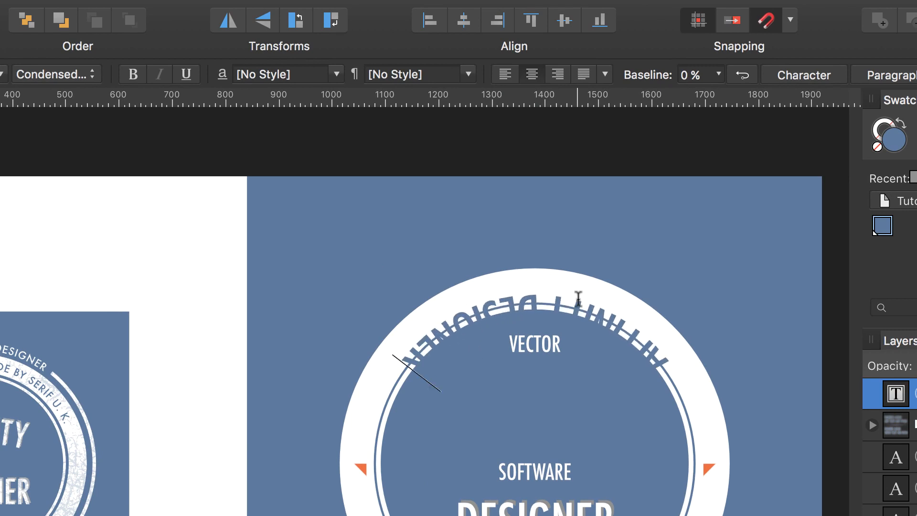
# Reverse the text path so AFFINITY DESIGNER reads upright along the outside of the circle
pyautogui.press('Escape')
pyautogui.moveTo(402, 373); pyautogui.dragTo(617, 269)
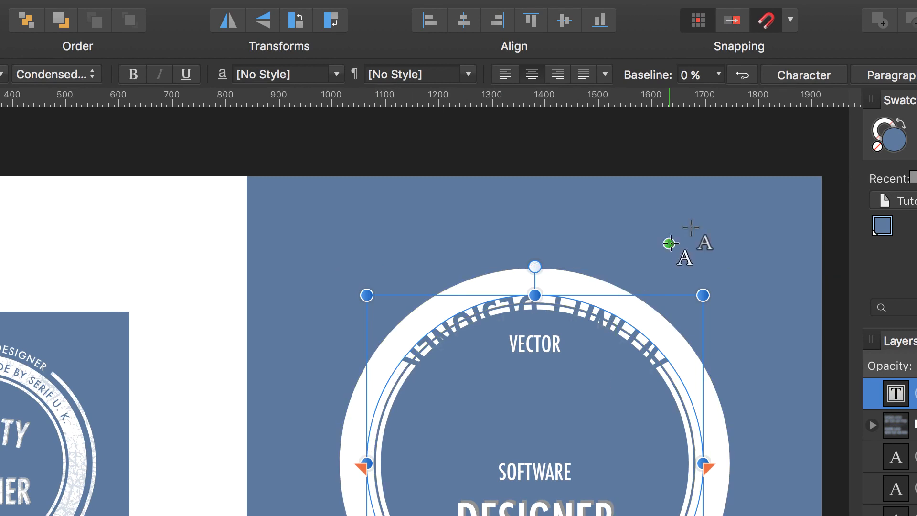
pyautogui.click(748, 81)
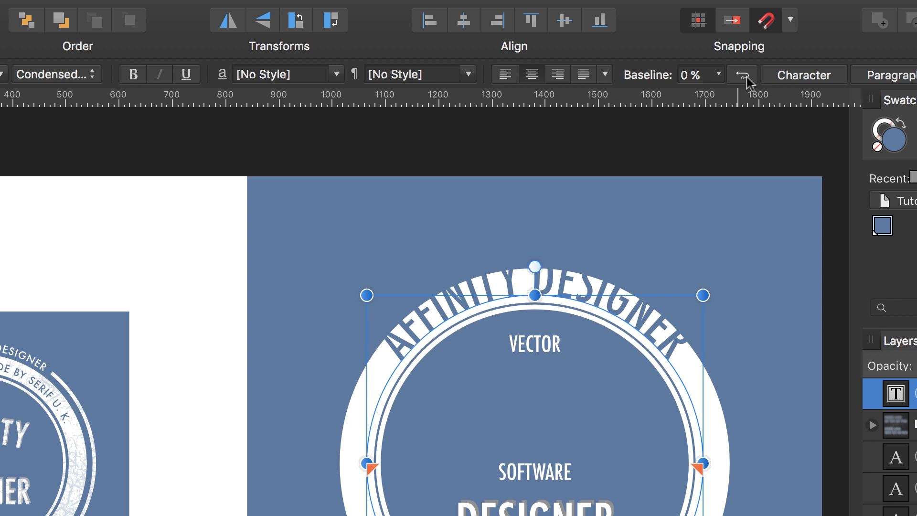
# Set the whole AFFINITY DESIGNER path text to 48 pt in the Medium weight of Futura
pyautogui.hotkey('shift', 'Up')
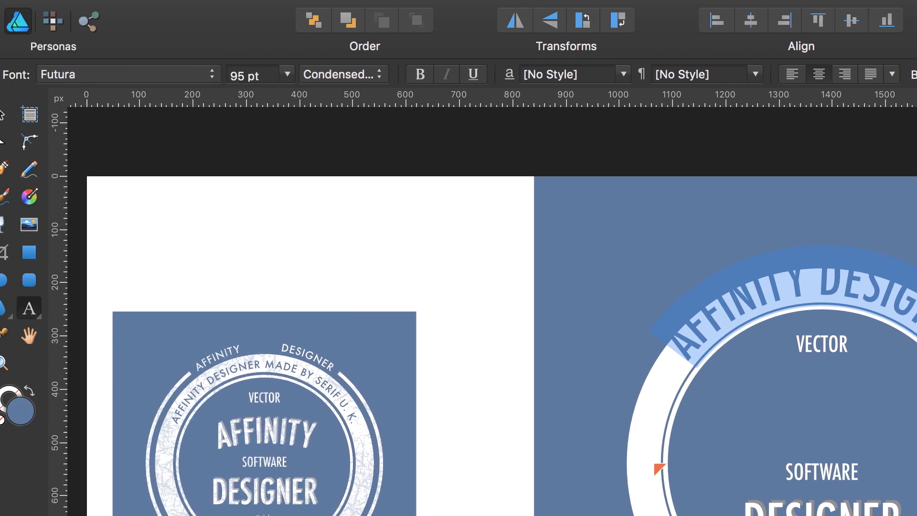
pyautogui.click(288, 75)
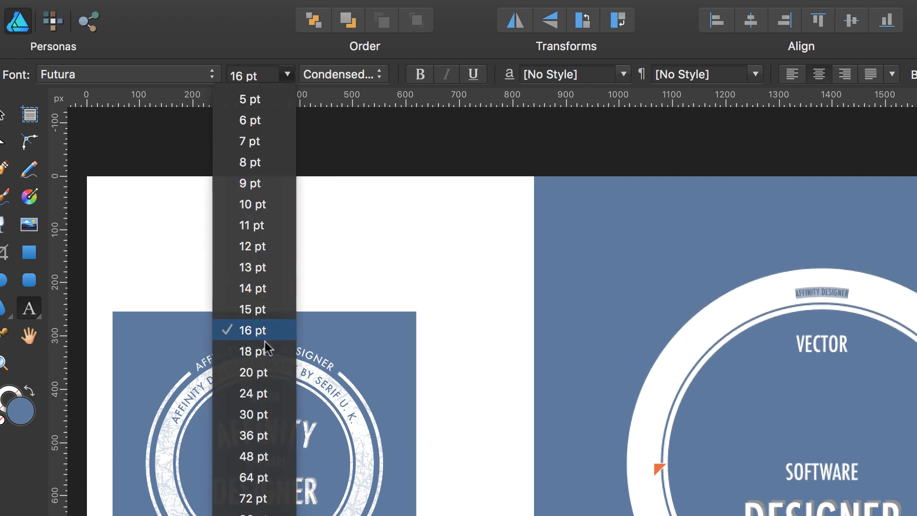
pyautogui.click(258, 456)
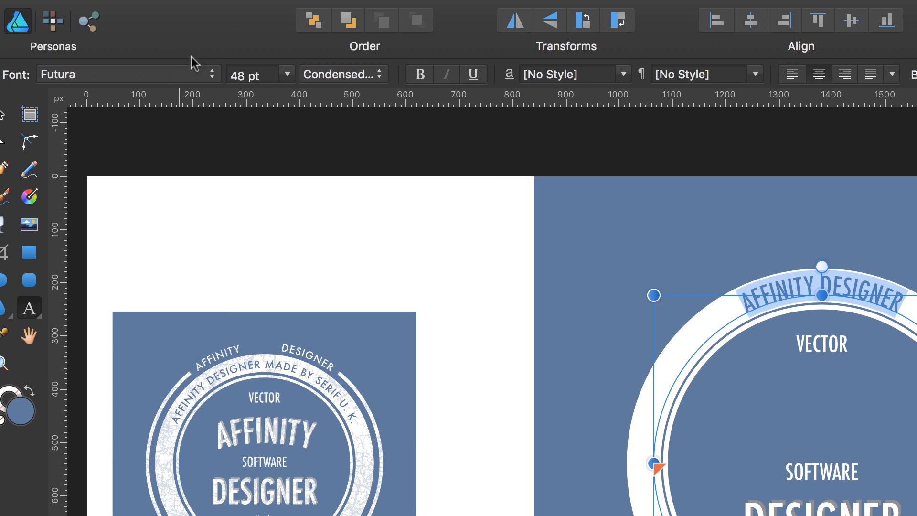
pyautogui.click(381, 78)
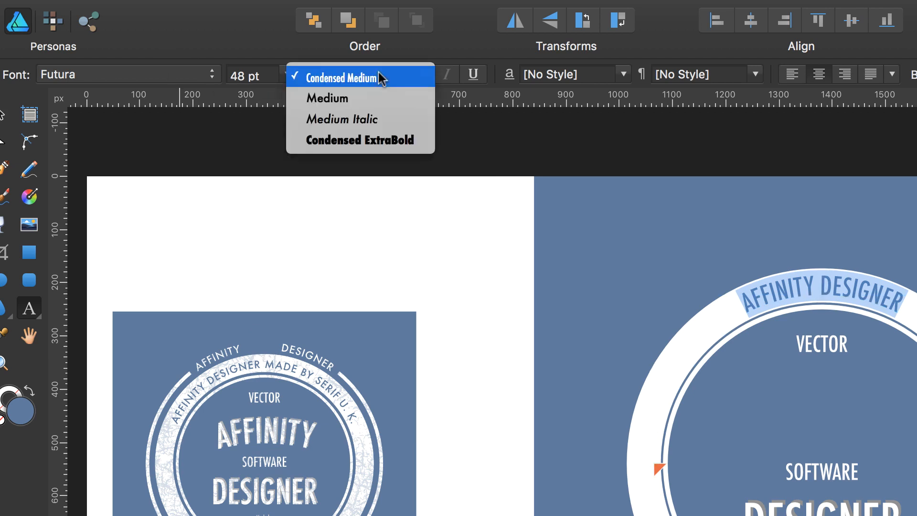
pyautogui.click(365, 102)
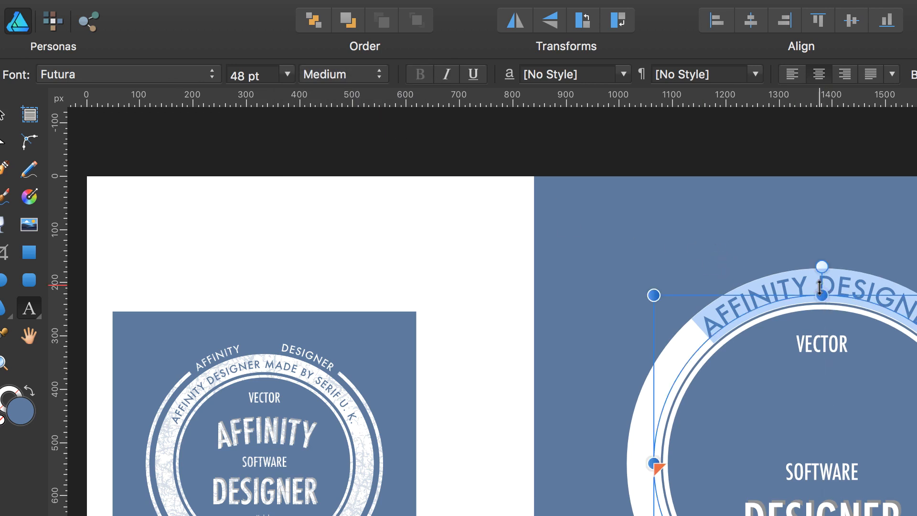
# Insert a tab between AFFINITY and DESIGNER in the path text to spread the two words apart
pyautogui.click(822, 287)
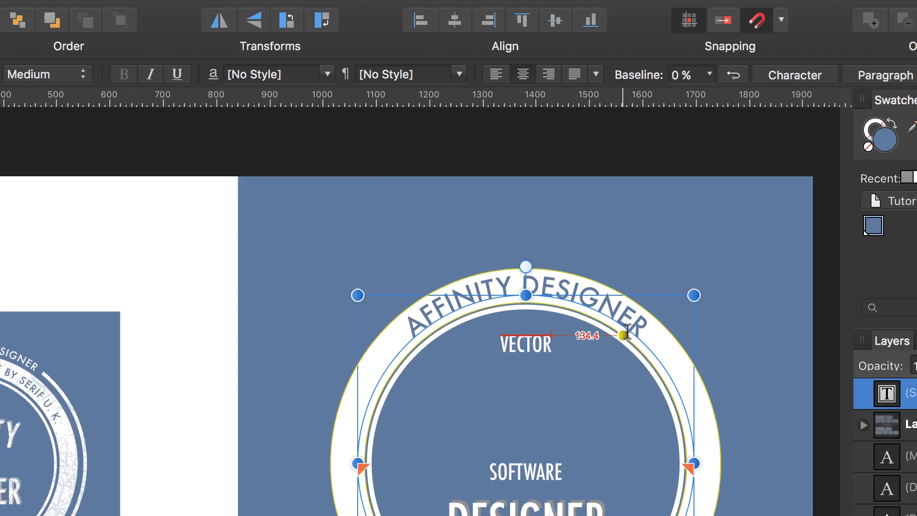
pyautogui.press('Tab')
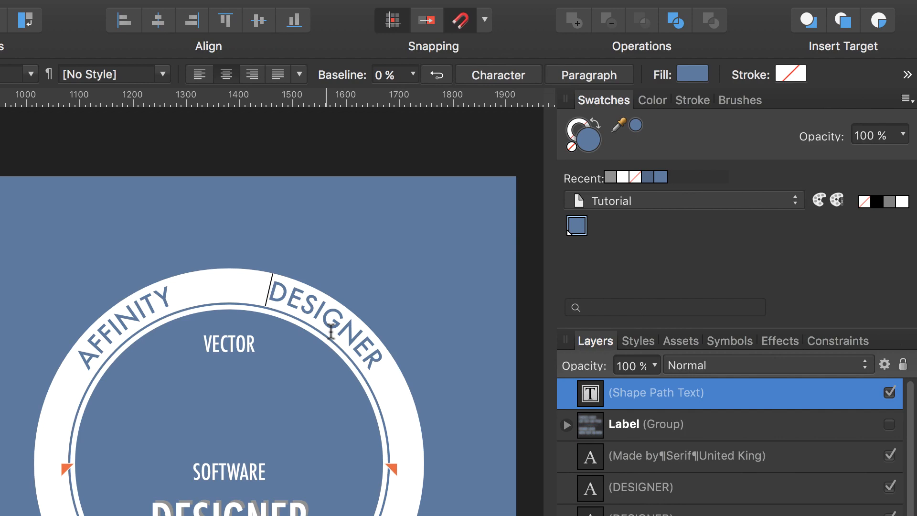
pyautogui.press('super+a')
pyautogui.click(381, 368)
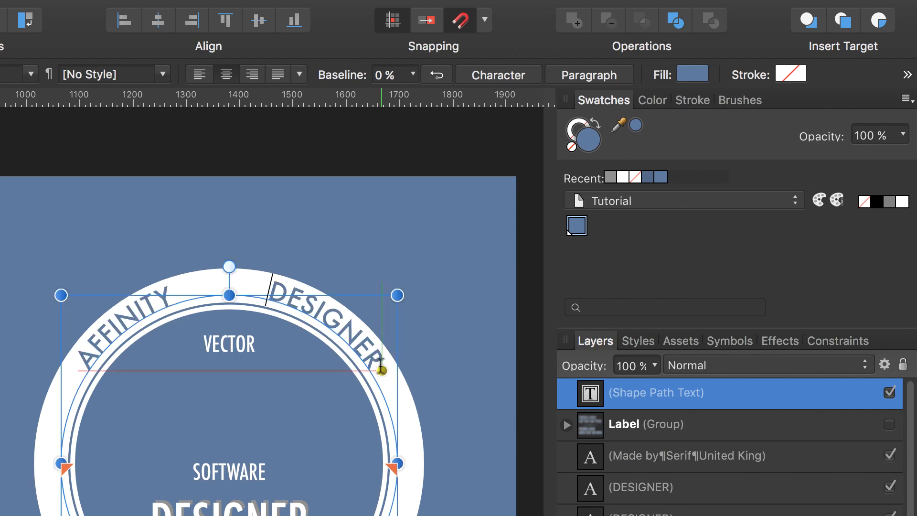
# Set the tracking of the whole AFFINITY DESIGNER path text to 100 ‰
pyautogui.moveTo(380, 369); pyautogui.dragTo(80, 360)
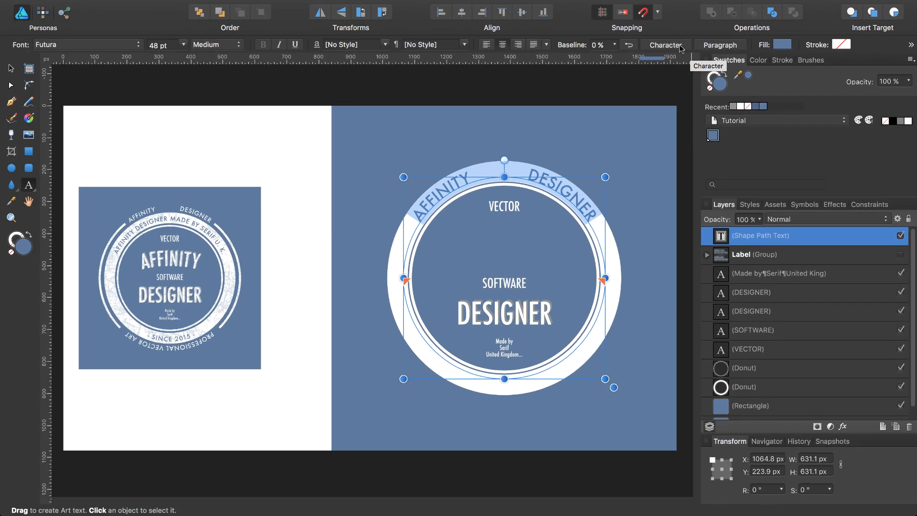
pyautogui.click(681, 49)
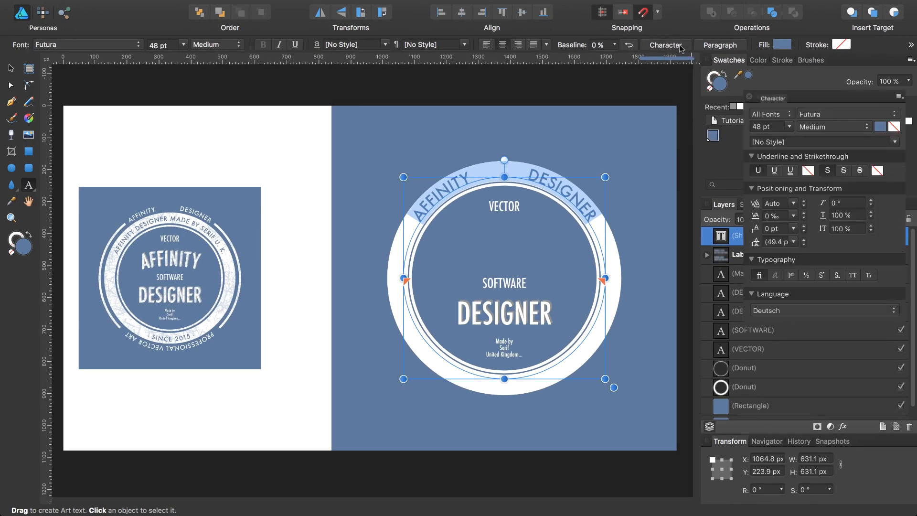
pyautogui.moveTo(791, 97); pyautogui.dragTo(709, 114)
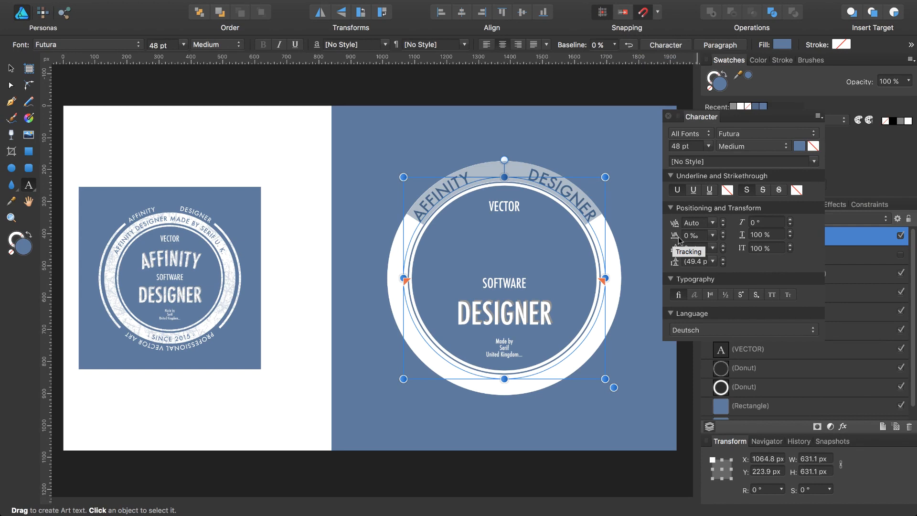
pyautogui.click(713, 235)
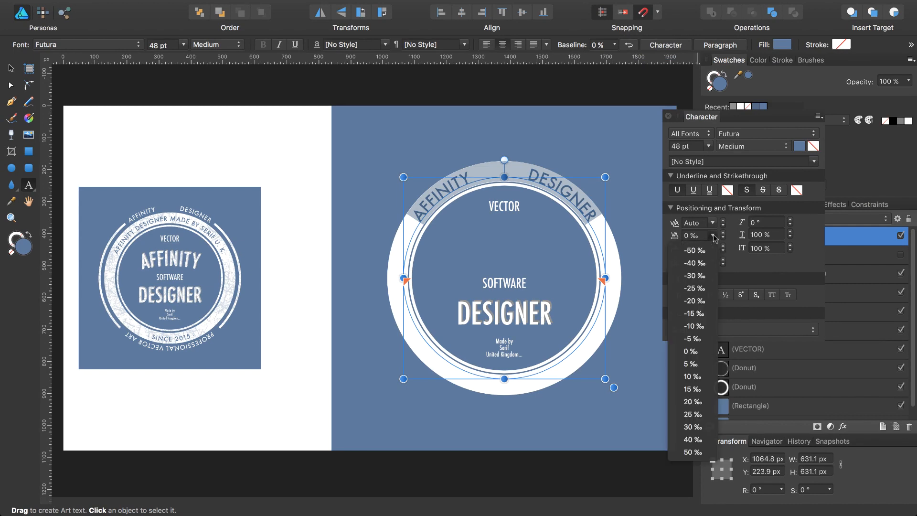
pyautogui.click(698, 454)
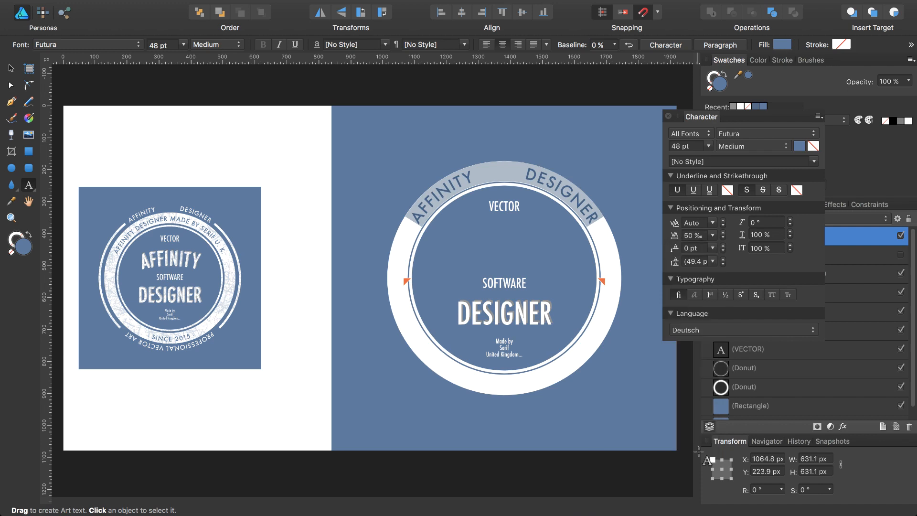
pyautogui.click(689, 237)
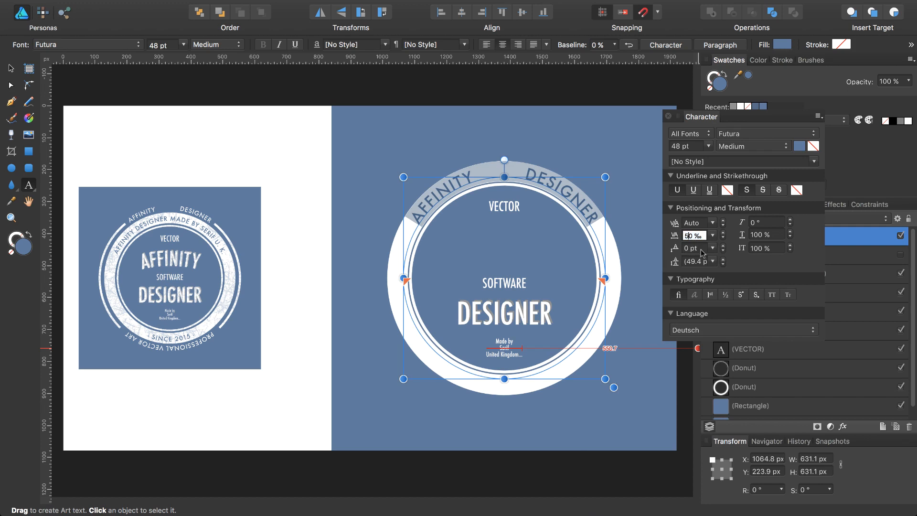
pyautogui.write('100')
pyautogui.press('Return')
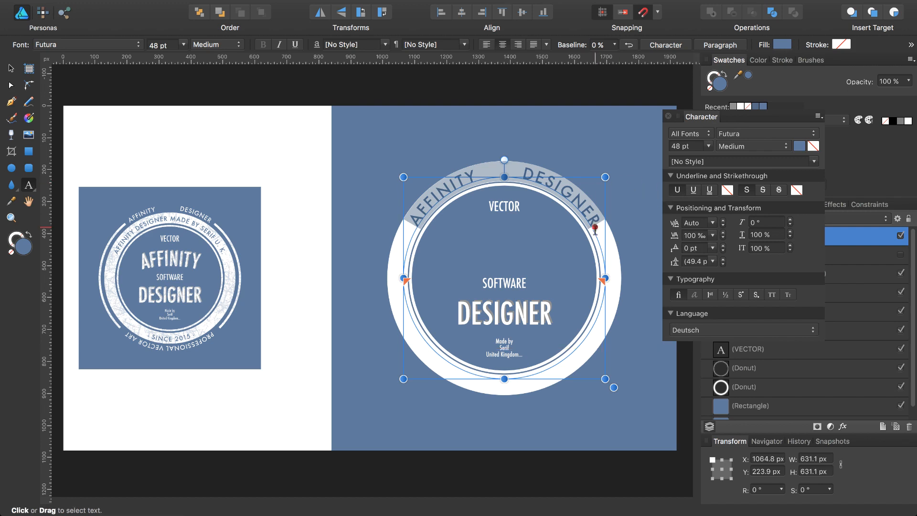
pyautogui.click(613, 242)
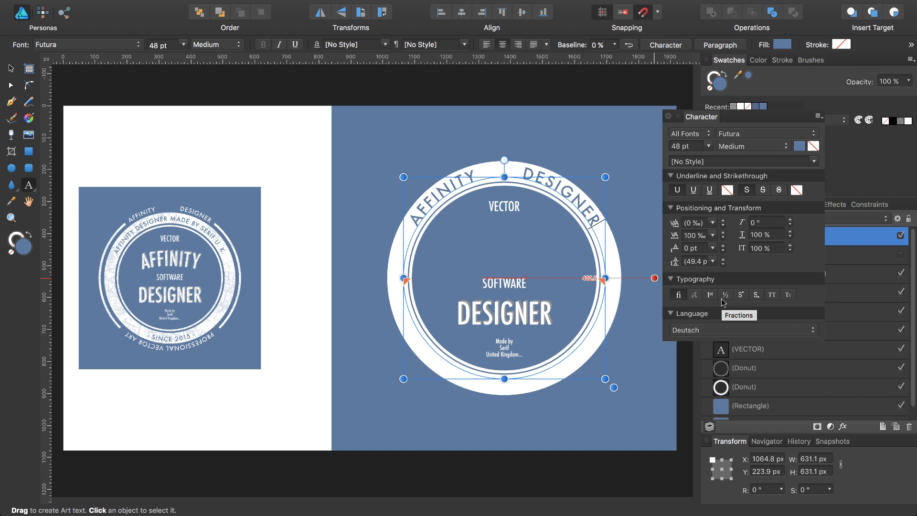
pyautogui.press('Tab')
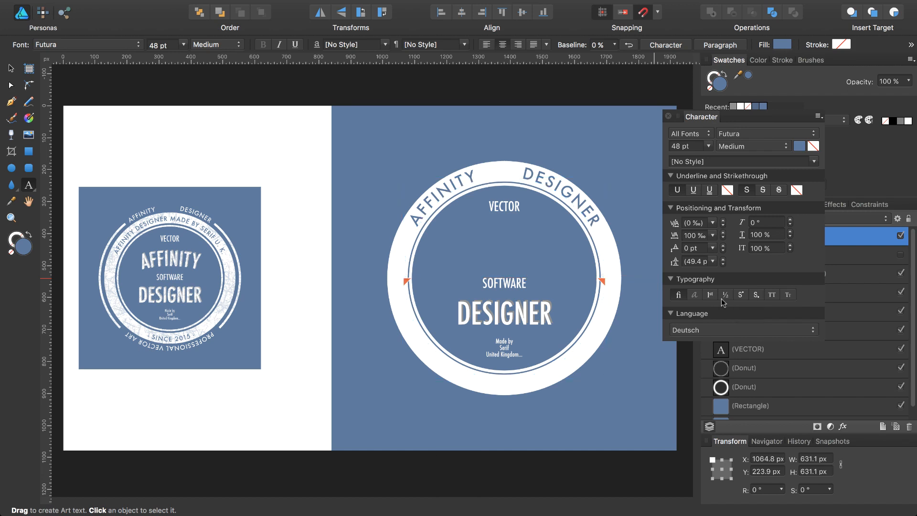
pyautogui.press('Escape')
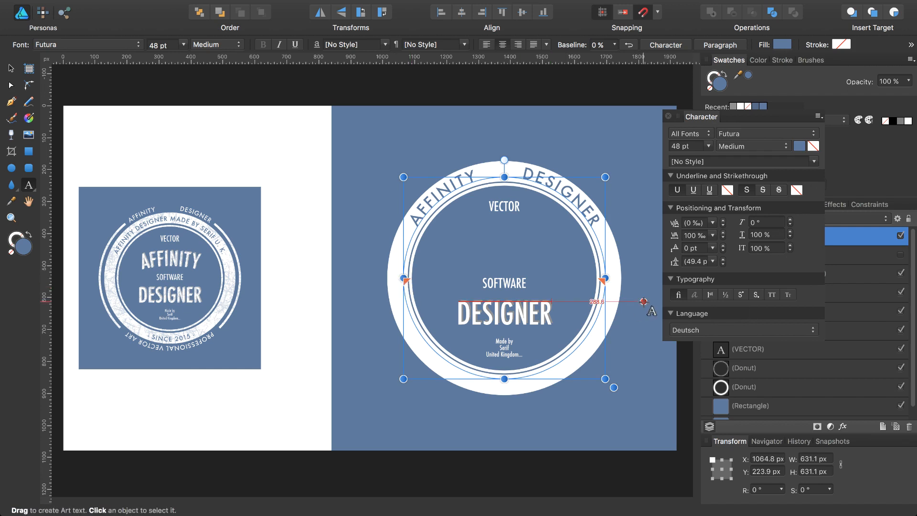
pyautogui.press('BackSpace')
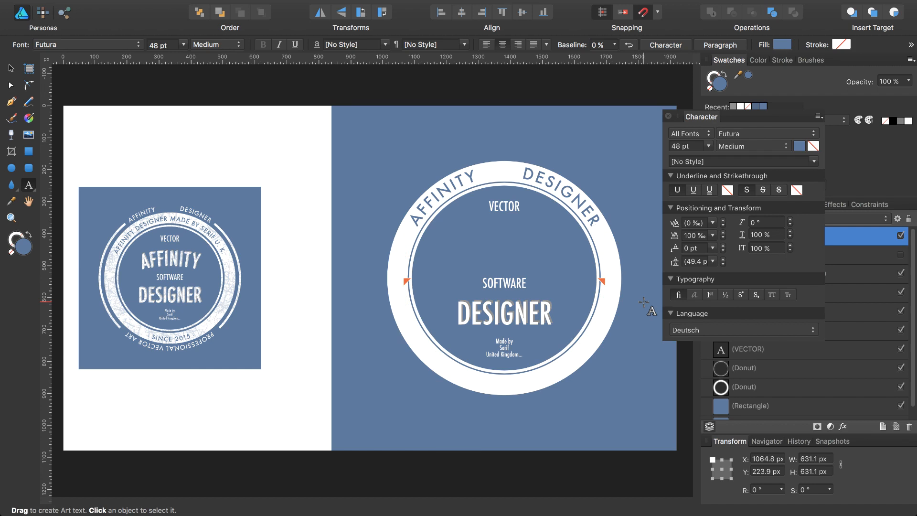
# Add a second line reading "- SINCE 2015 -" to the AFFINITY DESIGNER path text
pyautogui.press('Return')
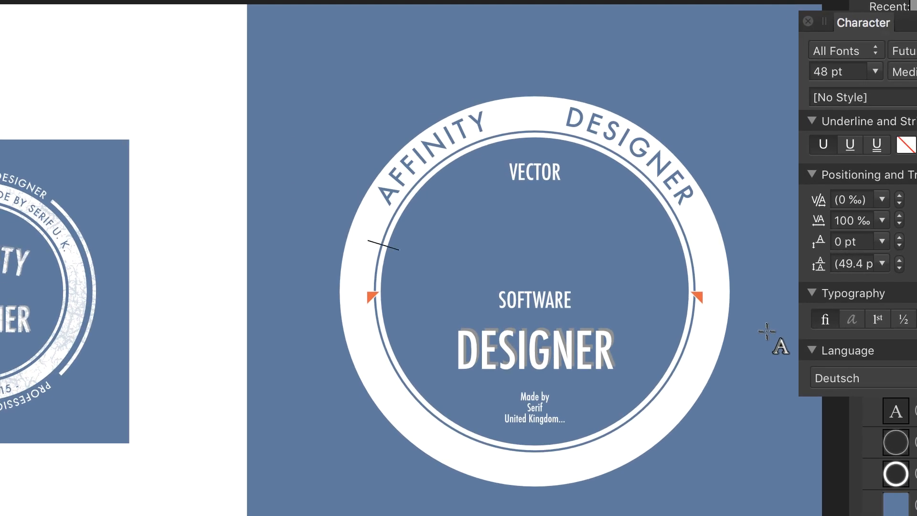
pyautogui.write('- SINCE')
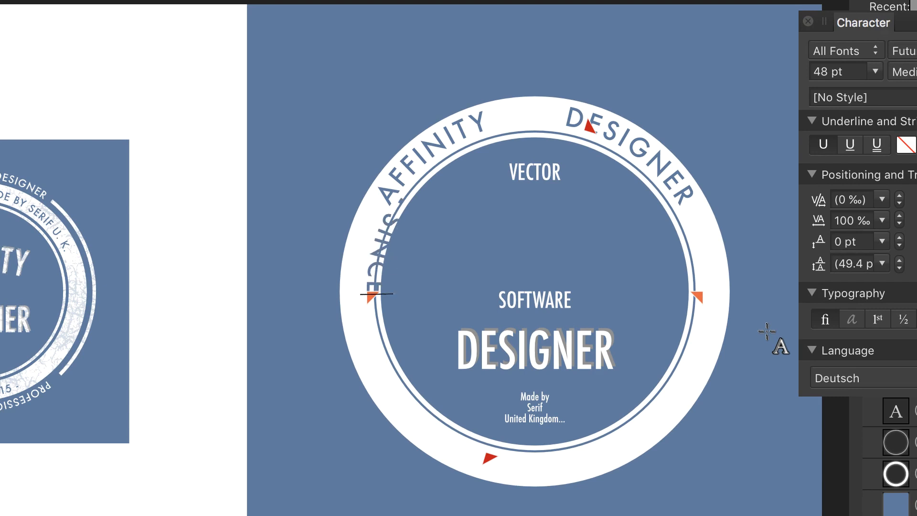
pyautogui.write(' 2015')
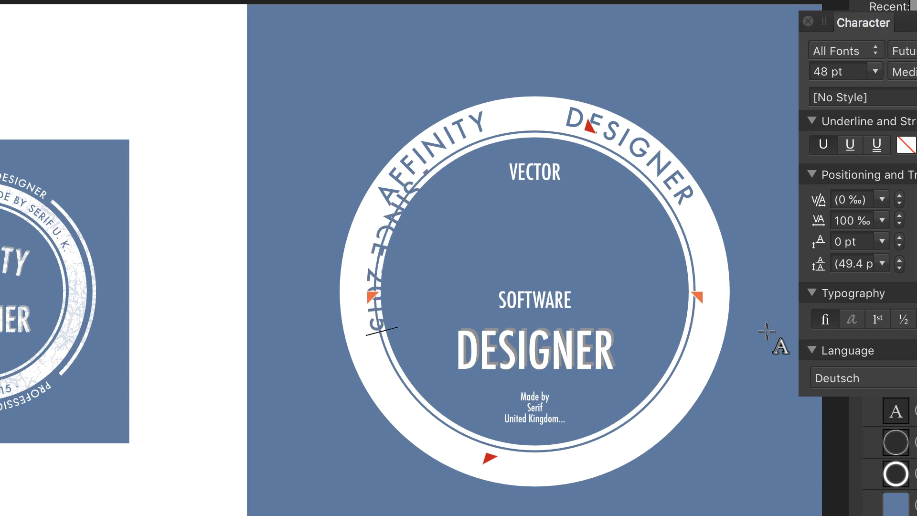
pyautogui.write(' -')
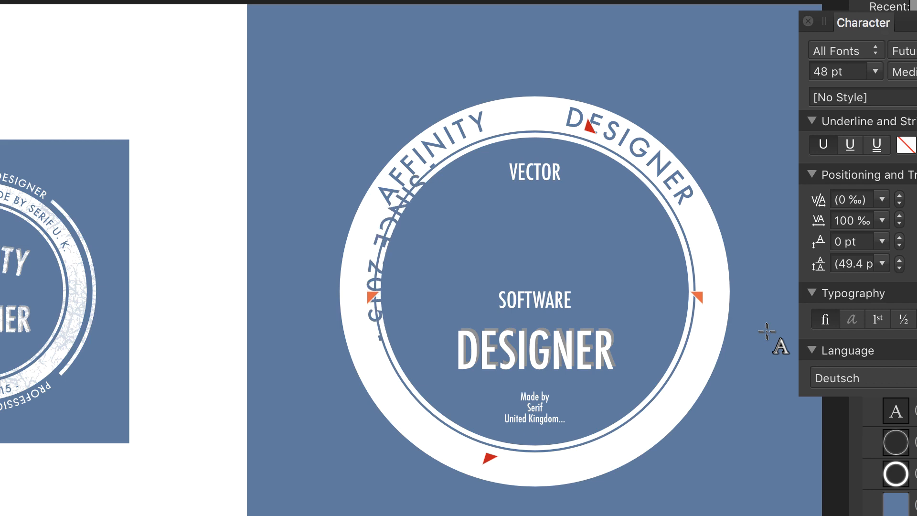
# Move the second line's start and end markers to opposite sides of the circle so SINCE 2015 is centred along the lower arc
pyautogui.press('Escape')
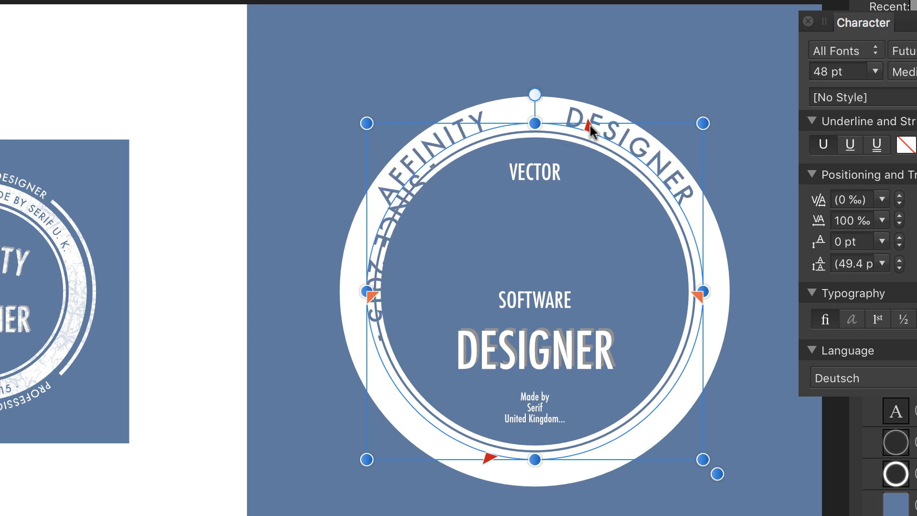
pyautogui.moveTo(589, 125)
pyautogui.mouseDown()
pyautogui.moveTo(542, 123)
pyautogui.moveTo(420, 188)
pyautogui.moveTo(388, 260)
pyautogui.moveTo(382, 312)
pyautogui.moveTo(363, 289)
pyautogui.mouseUp()
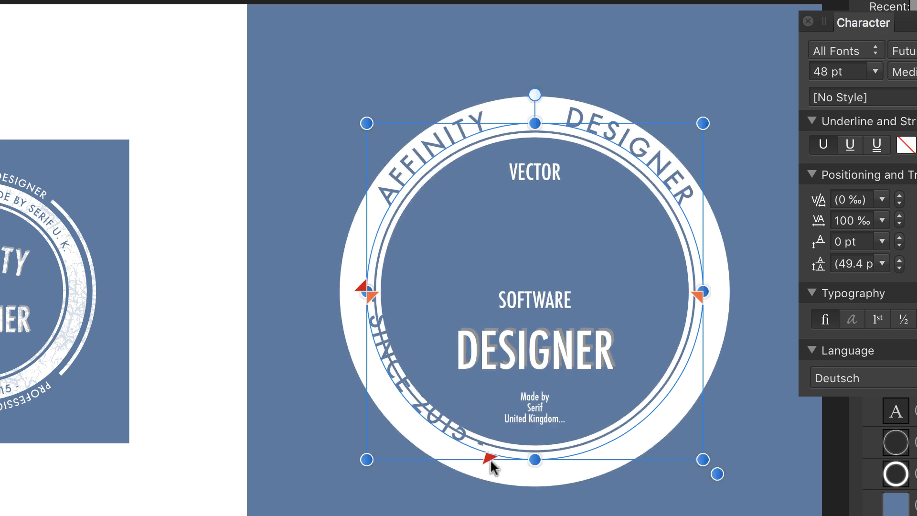
pyautogui.moveTo(487, 461); pyautogui.dragTo(684, 287)
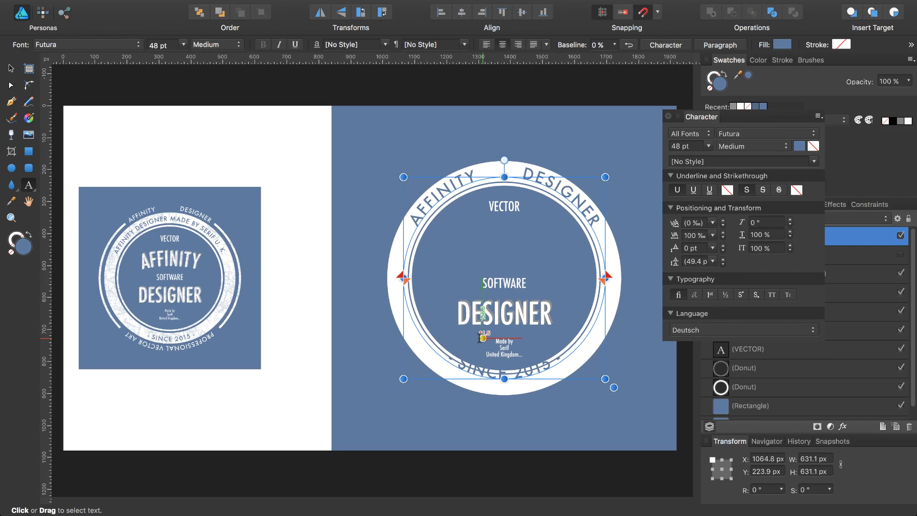
# Set the path baseline of the whole "- SINCE 2015 -" line to 75 % so it sits within the white ring
pyautogui.hotkey('shift', 'Left')
pyautogui.hotkey('shift', 'Left')
pyautogui.hotkey('shift', 'Left')
pyautogui.hotkey('shift', 'Left')
pyautogui.hotkey('shift', 'Left')
pyautogui.hotkey('shift', 'Left')
pyautogui.hotkey('shift', 'Left')
pyautogui.hotkey('shift', 'Left')
pyautogui.hotkey('shift', 'Left')
pyautogui.hotkey('shift', 'Left')
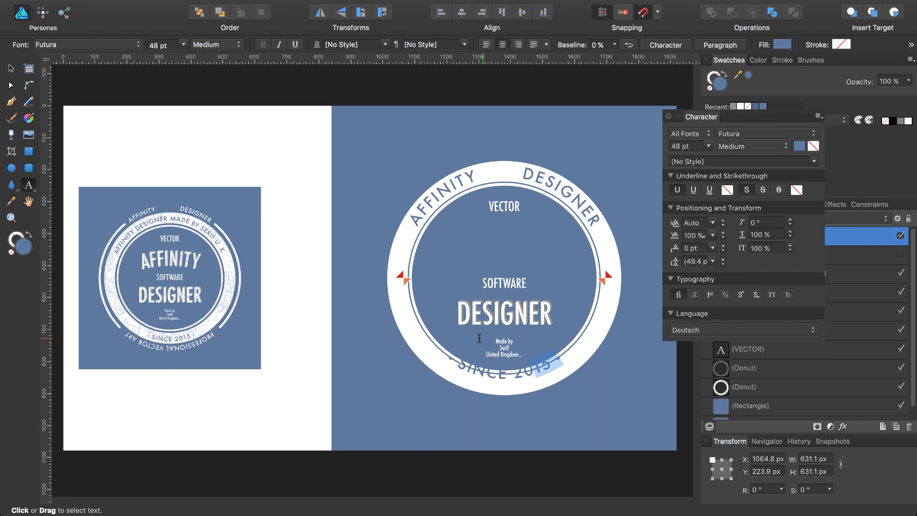
pyautogui.hotkey('shift', 'Left')
pyautogui.hotkey('shift', 'Left')
pyautogui.hotkey('shift', 'Left')
pyautogui.press('Escape')
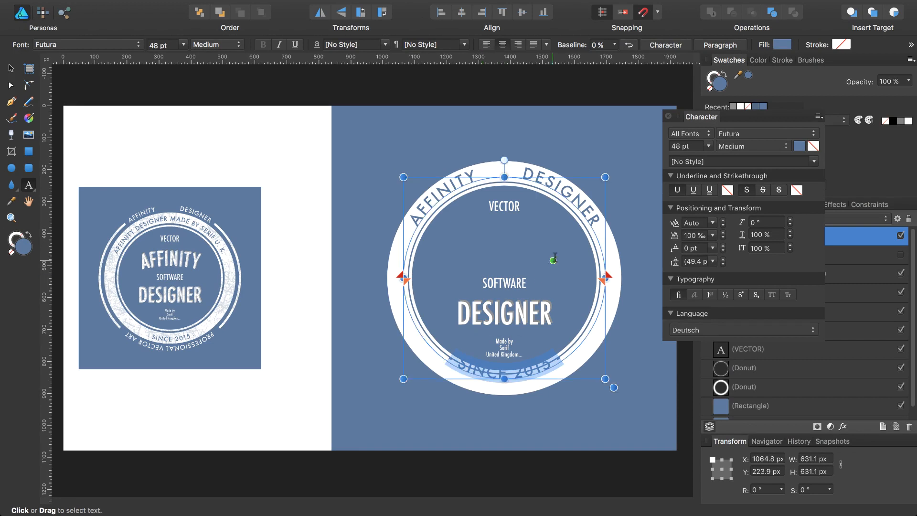
pyautogui.click(616, 46)
pyautogui.moveTo(614, 59); pyautogui.dragTo(662, 58)
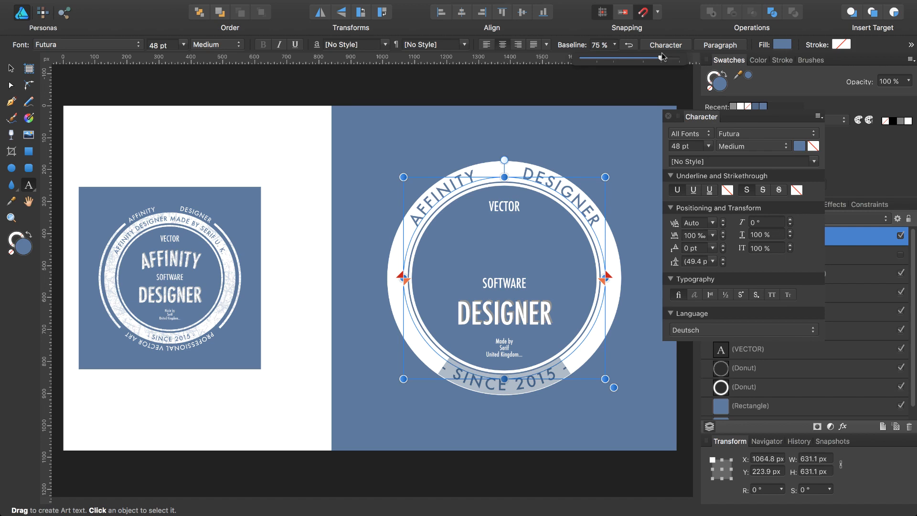
pyautogui.press('Escape')
pyautogui.press('Escape')
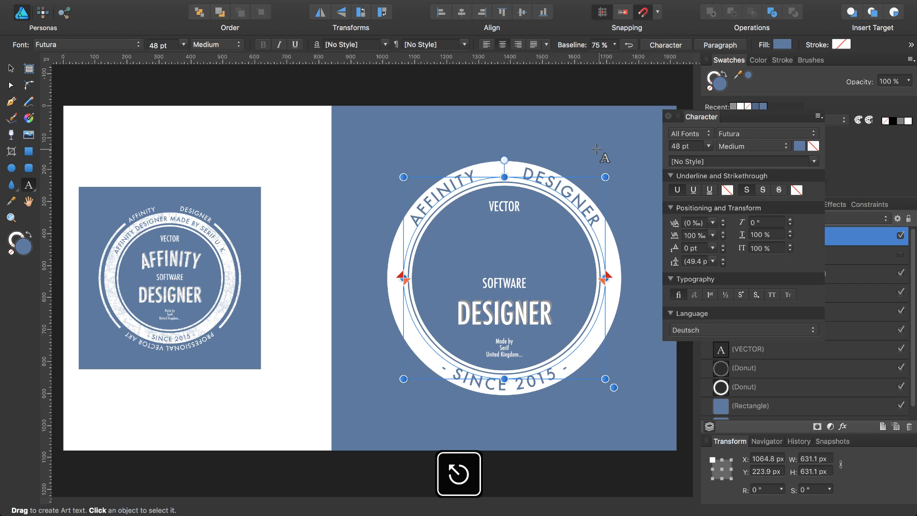
pyautogui.press('Escape')
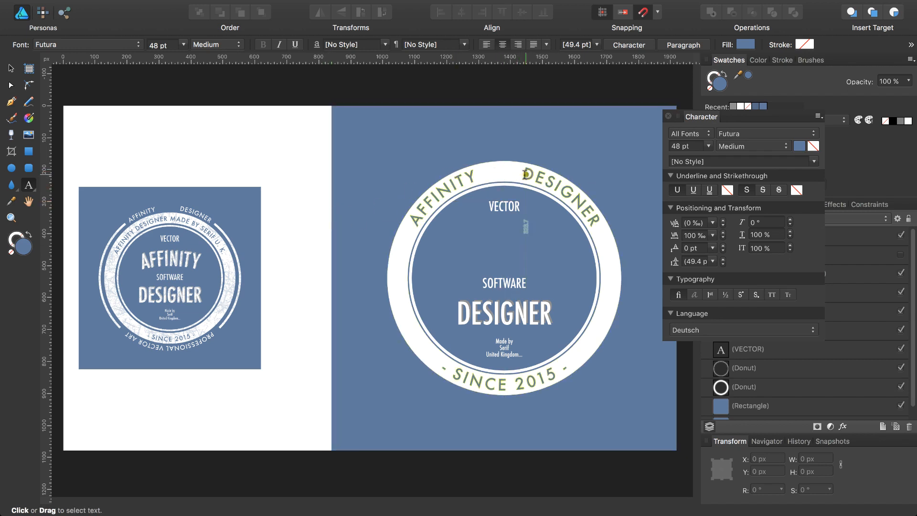
# Replace the wide gap between AFFINITY and DESIGNER in the upper path text with a single space
pyautogui.click(524, 175)
pyautogui.press('BackSpace')
pyautogui.press('BackSpace')
pyautogui.press('BackSpace')
pyautogui.press('BackSpace')
pyautogui.press('BackSpace')
pyautogui.press('BackSpace')
pyautogui.press('BackSpace')
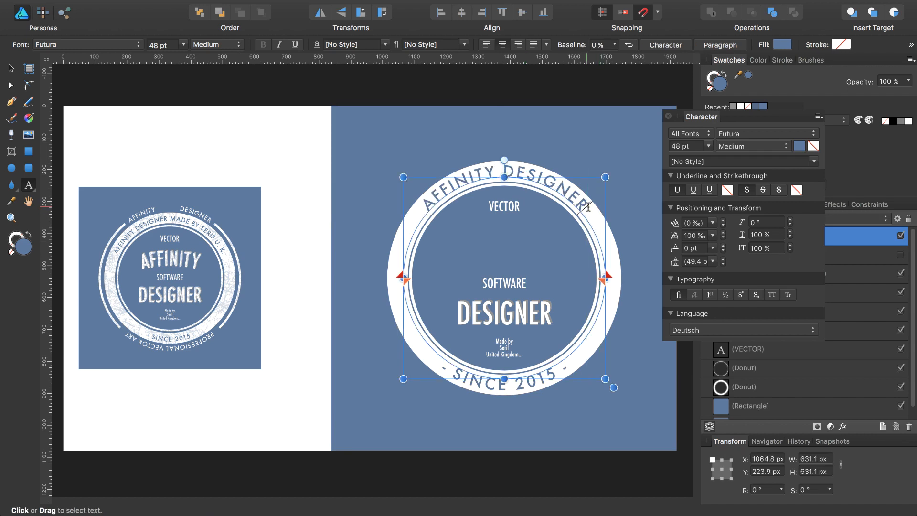
# Append MADE BY SERIF after AFFINITY DESIGNER on the upper path text
pyautogui.write('MADE')
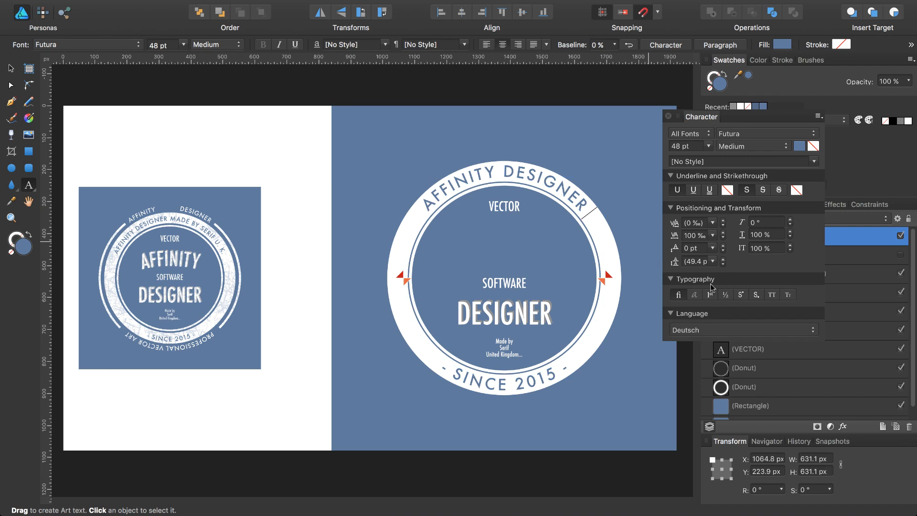
pyautogui.write(' BY')
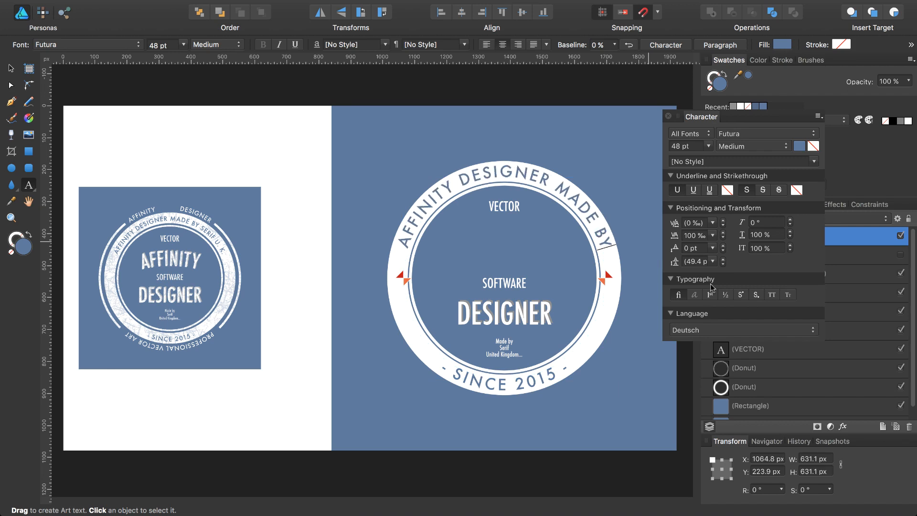
pyautogui.write(' SE')
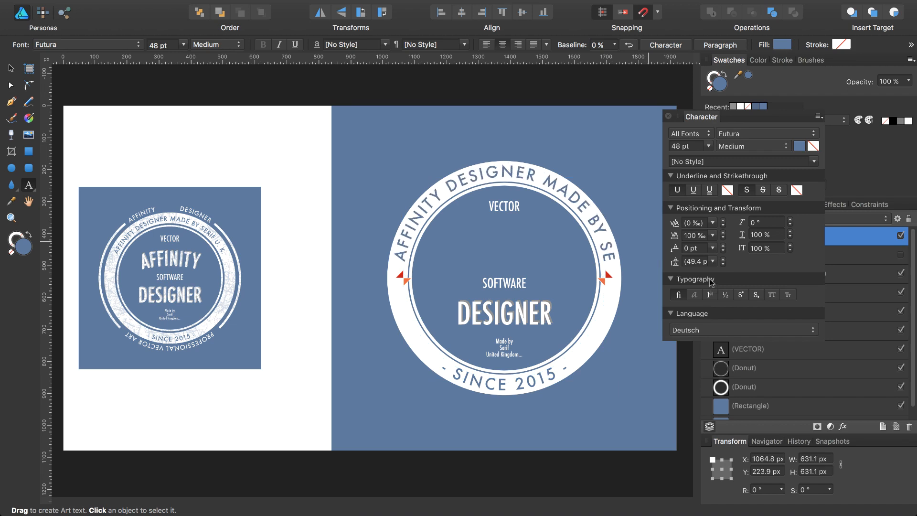
pyautogui.write('RIF')
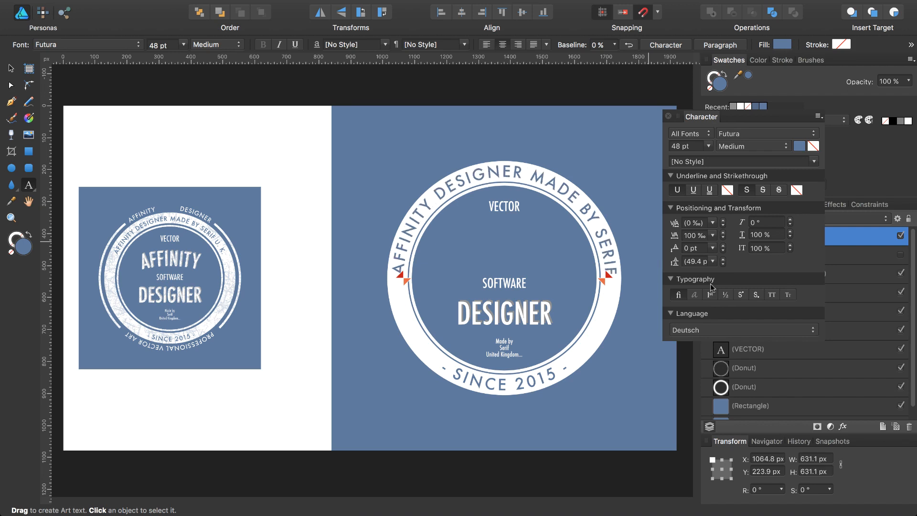
# Set the tracking of the whole upper line AFFINITY DESIGNER MADE BY SERIF to 0 ‰
pyautogui.hotkey('shift', 'Up')
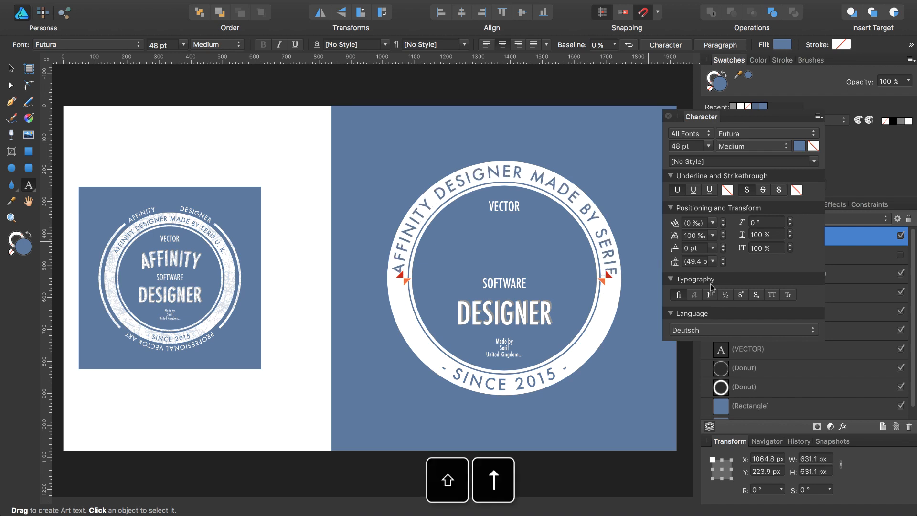
pyautogui.click(713, 235)
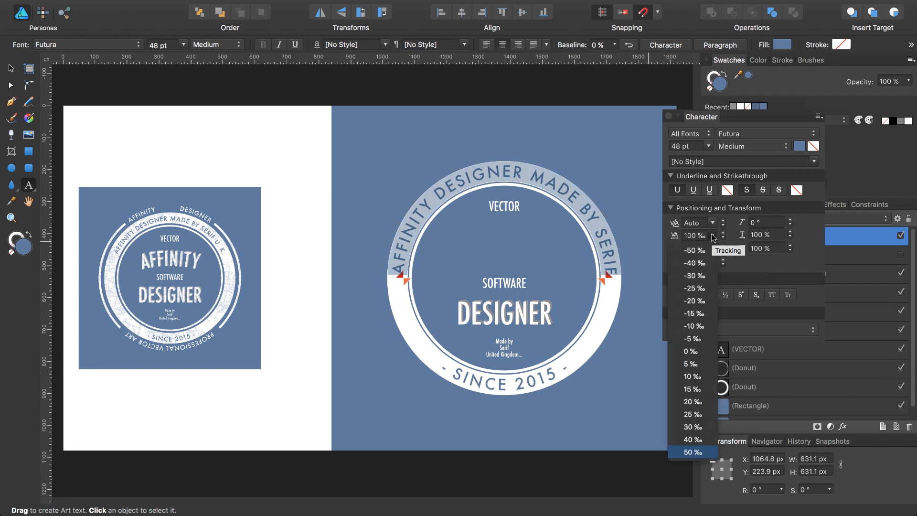
pyautogui.click(704, 351)
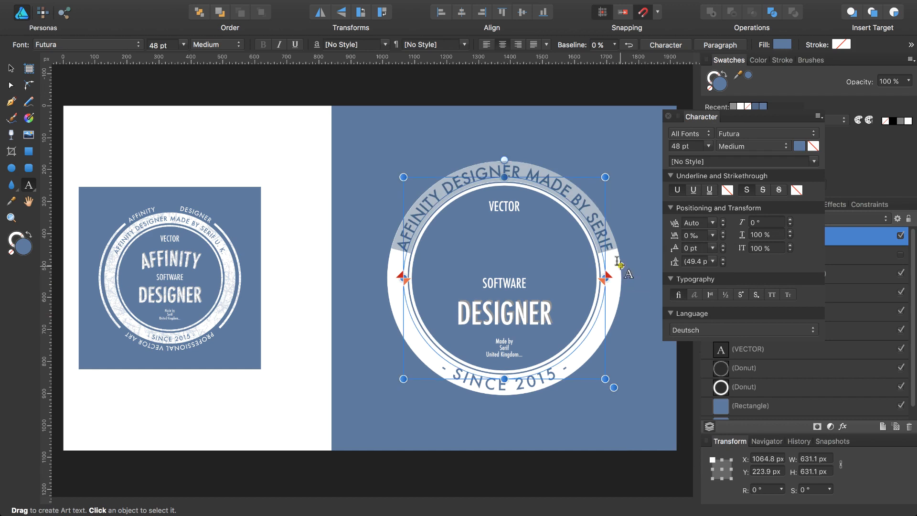
# Append "U.K." to the end of the upper path text and deselect the text
pyautogui.write('U.')
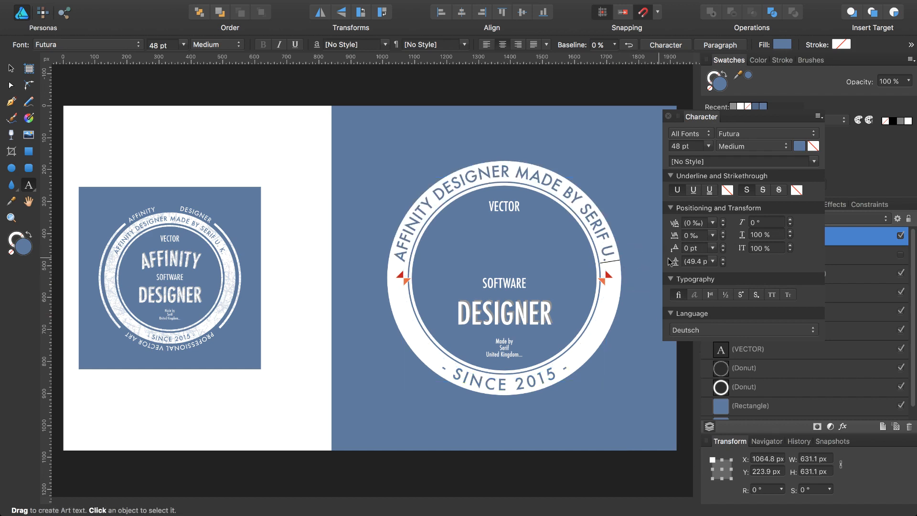
pyautogui.write('K.')
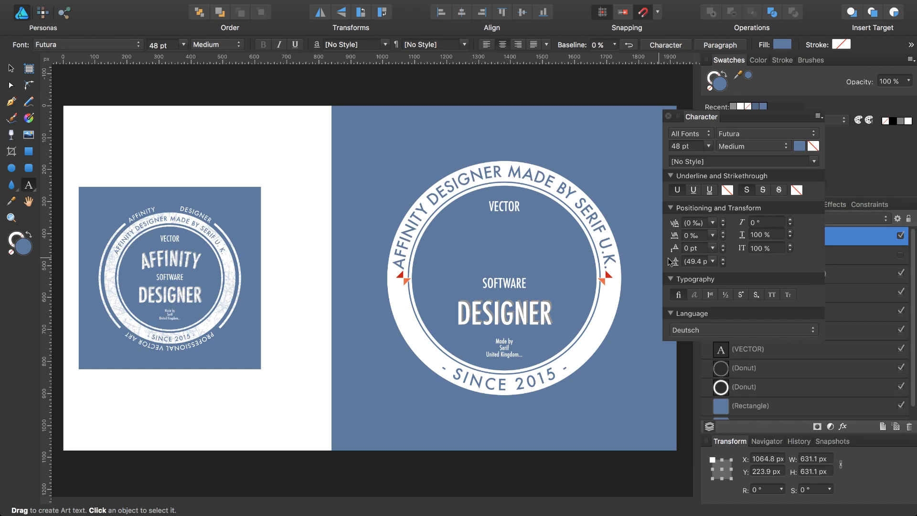
pyautogui.press('Escape')
pyautogui.press('Escape')
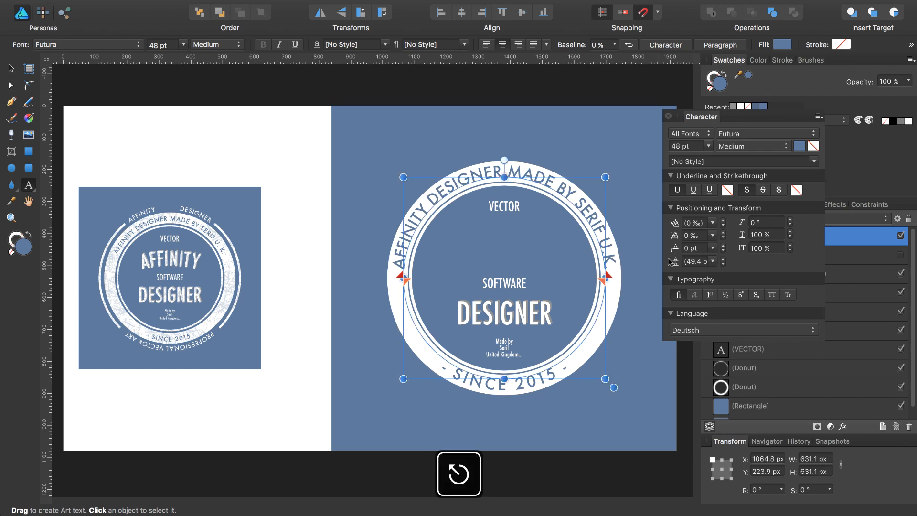
pyautogui.press('Escape')
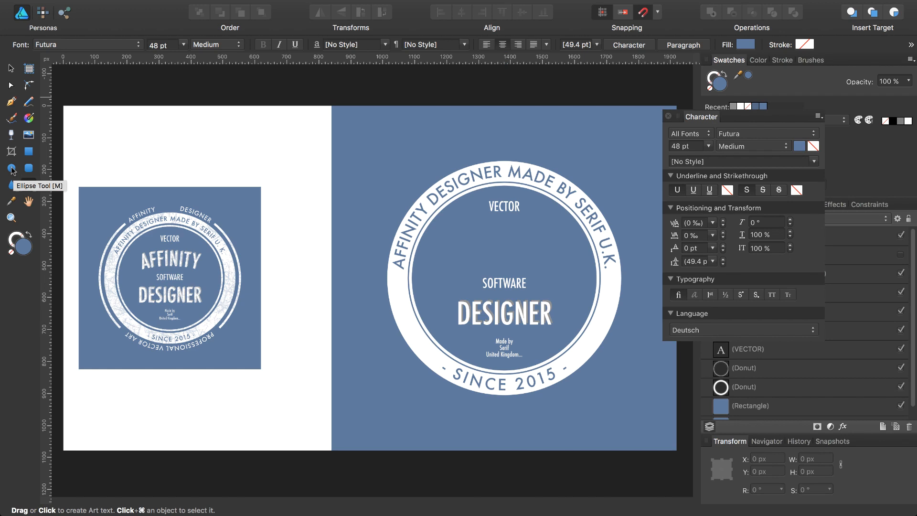
# Draw a white circle about 1170 px across from the badge's centre and move it straight down to Y 473 px
pyautogui.press('m')
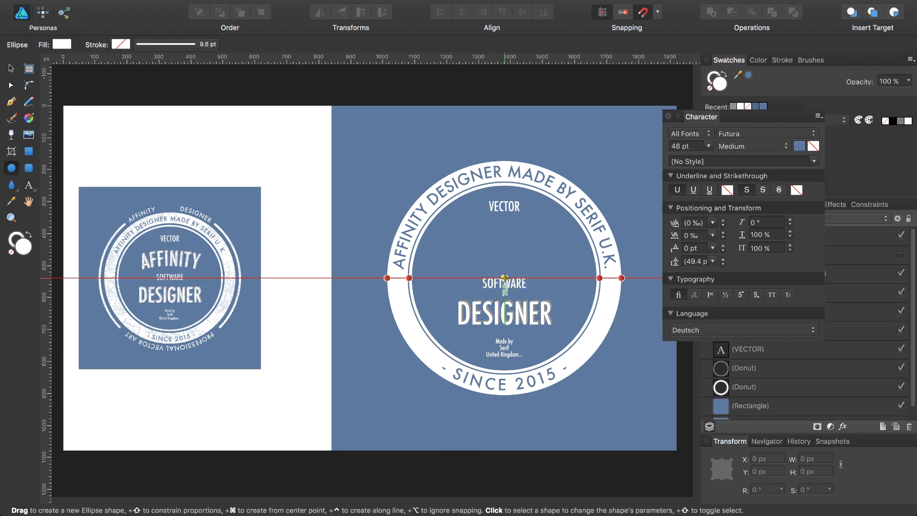
pyautogui.moveTo(505, 278); pyautogui.dragTo(672, 464)
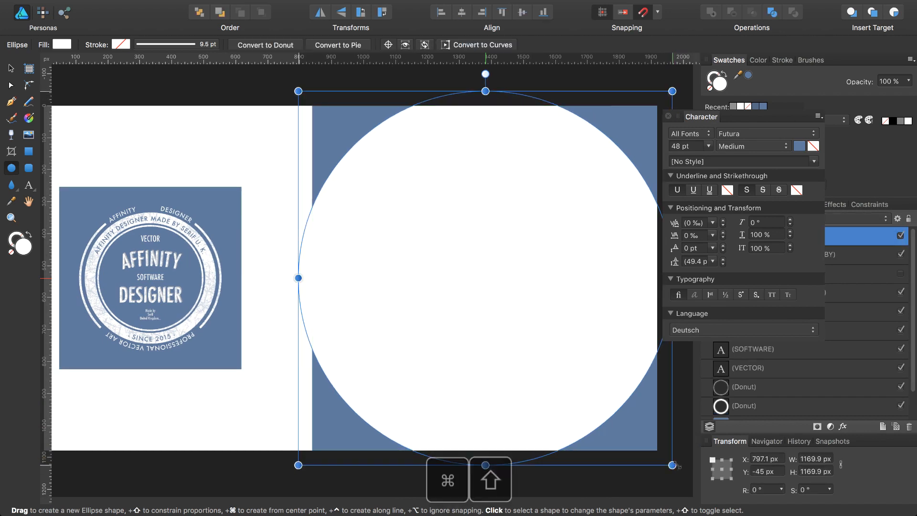
pyautogui.press('v')
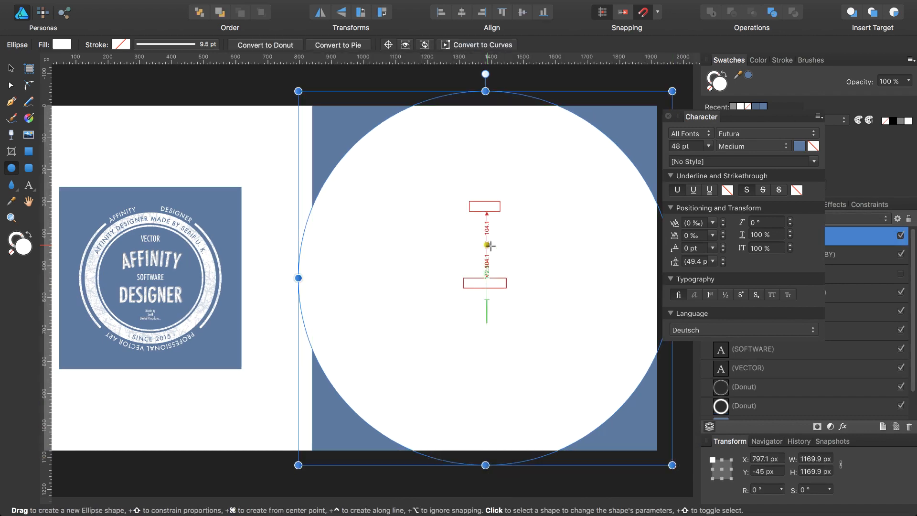
pyautogui.moveTo(488, 231); pyautogui.dragTo(492, 415)
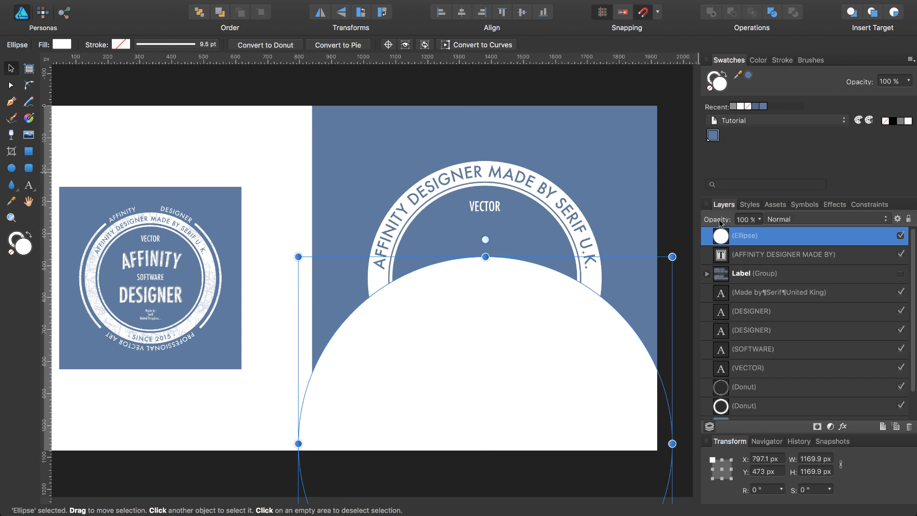
# Set the large circle's opacity to 50 % and flatten it from below to a height of about 942 px
pyautogui.press('5')
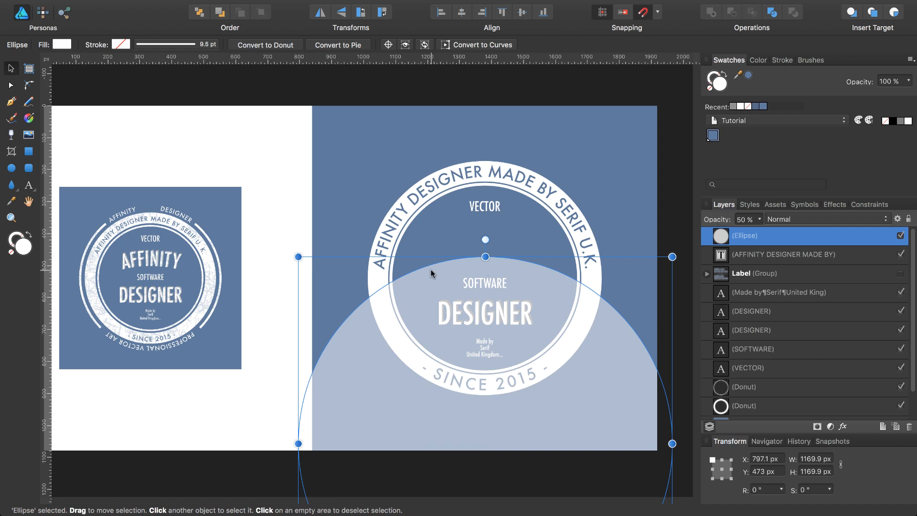
pyautogui.scroll(-4, 558, 289)
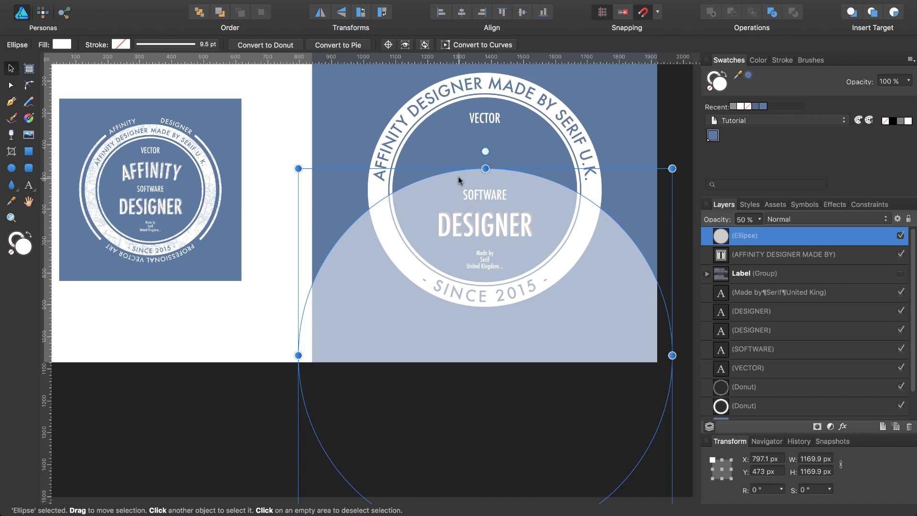
pyautogui.scroll(-3, 510, 260)
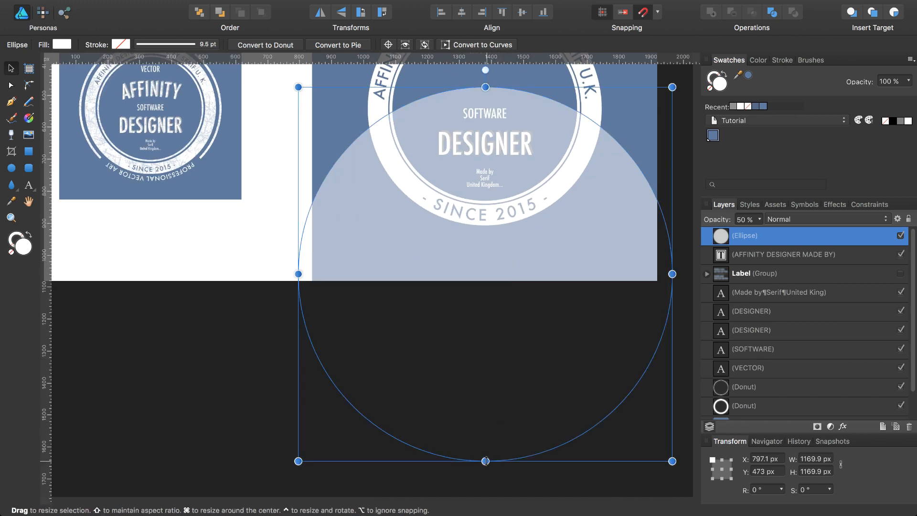
pyautogui.moveTo(486, 461); pyautogui.dragTo(485, 388)
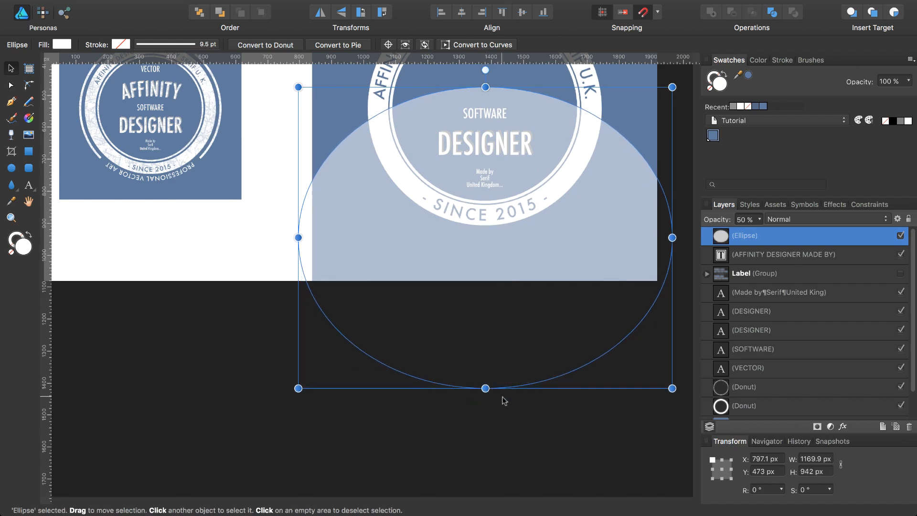
# Convert the flattened ellipse to a text path starting at its top centre point
pyautogui.scroll(1, 505, 400)
pyautogui.scroll(3, 505, 400)
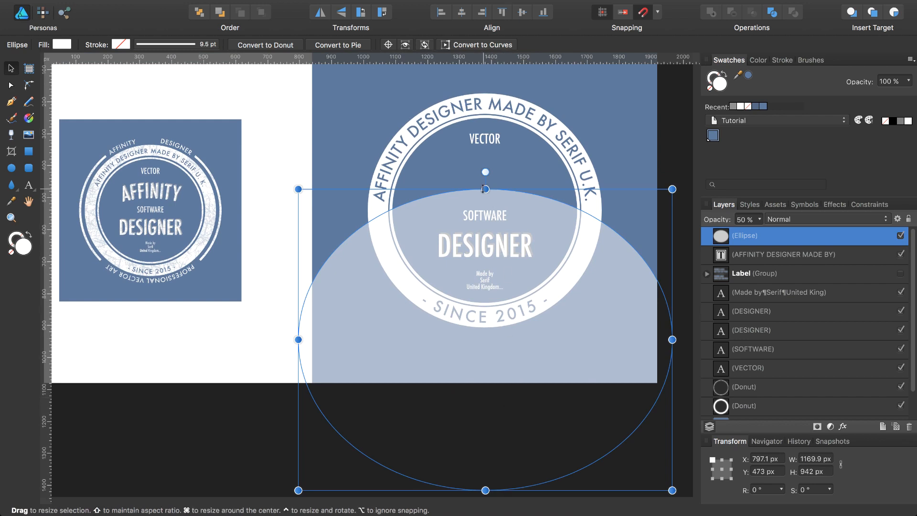
pyautogui.press('t')
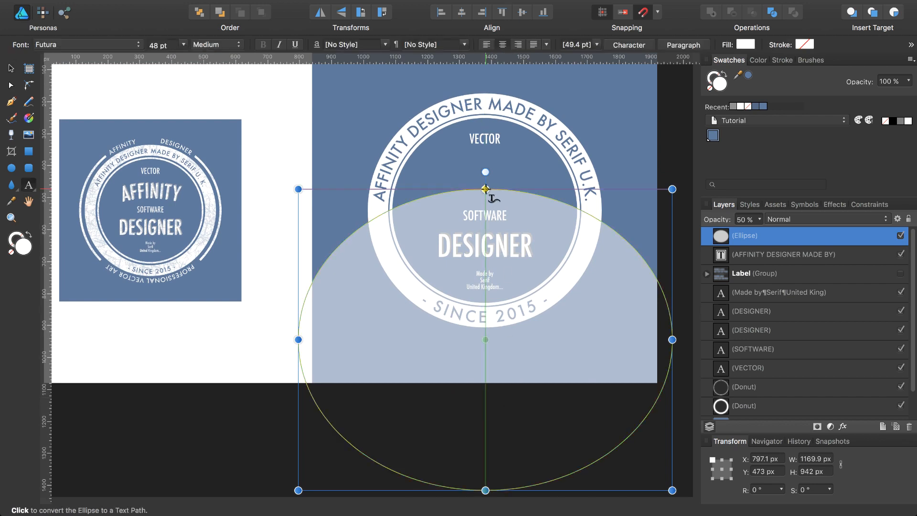
pyautogui.click(487, 191)
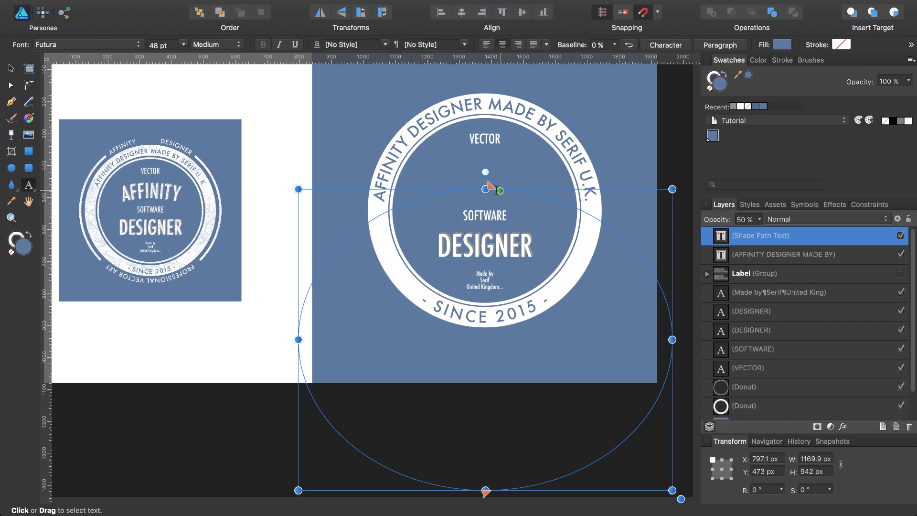
# Move the ellipse path's start and end markers to its side points and reverse the text path
pyautogui.moveTo(488, 188)
pyautogui.mouseDown()
pyautogui.moveTo(544, 194)
pyautogui.moveTo(667, 303)
pyautogui.moveTo(676, 343)
pyautogui.mouseUp()
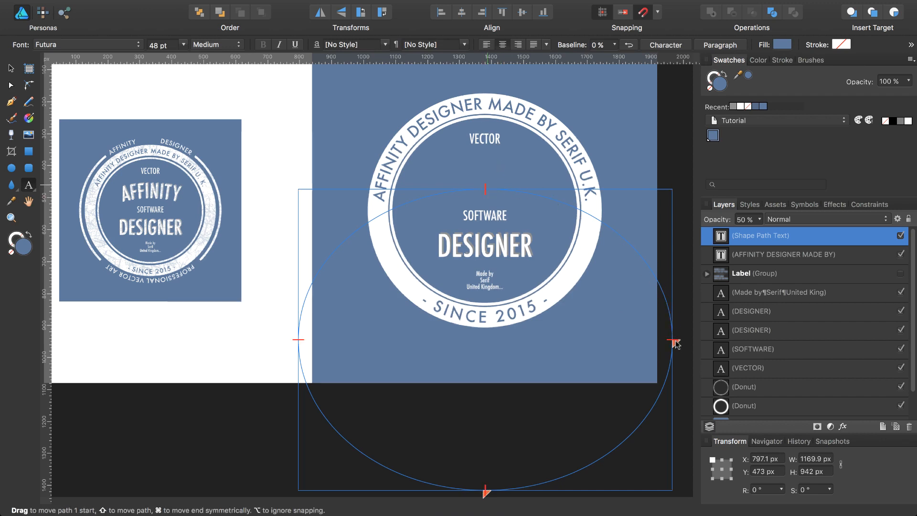
pyautogui.moveTo(486, 492); pyautogui.dragTo(319, 342)
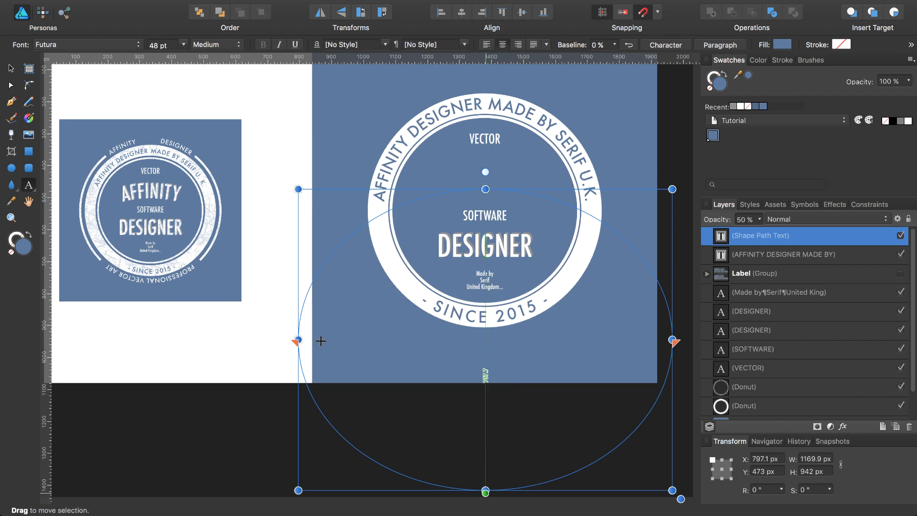
pyautogui.click(629, 45)
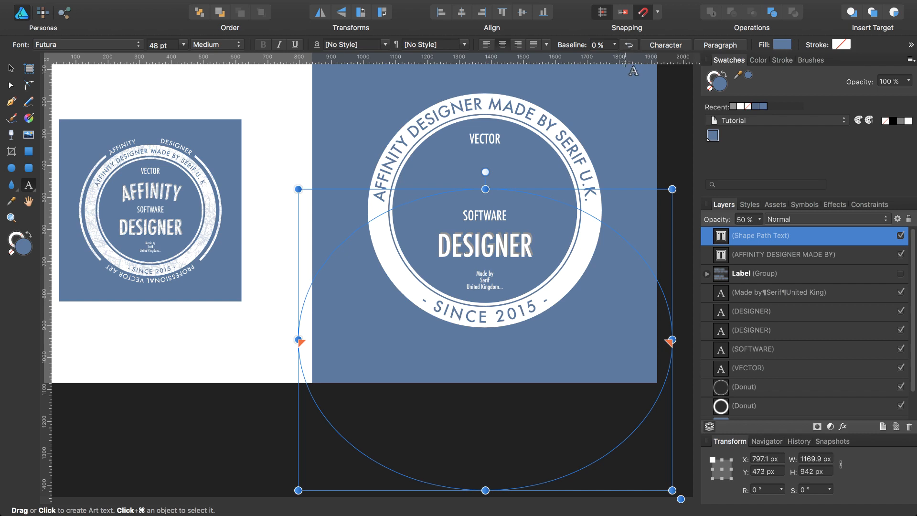
# Set the text fill to white, enter "AFFINITY" along the ellipse's upper arc and select the word
pyautogui.click(908, 122)
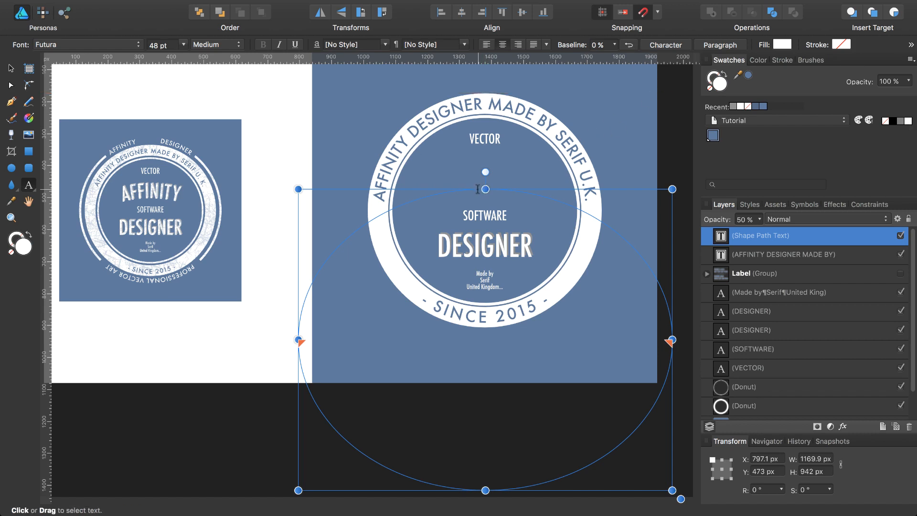
pyautogui.write('AFF')
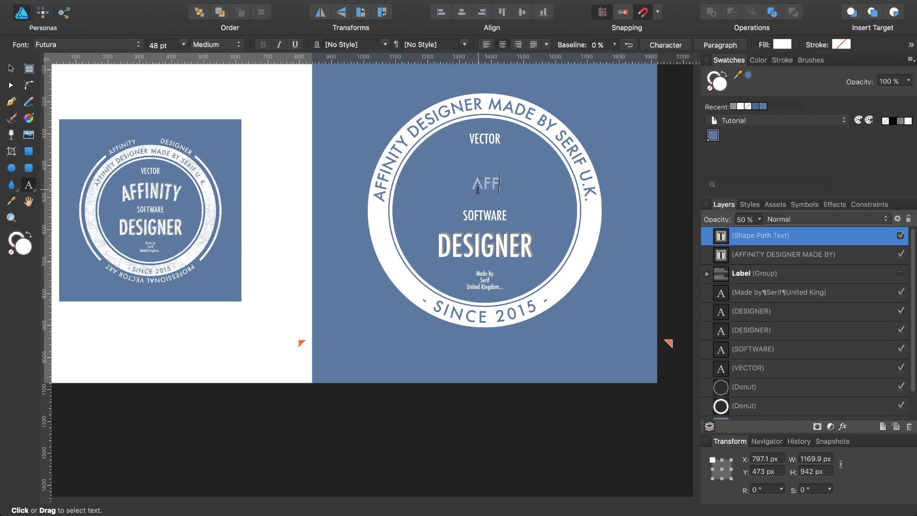
pyautogui.write('INITY')
pyautogui.hotkey('shift', 'Up')
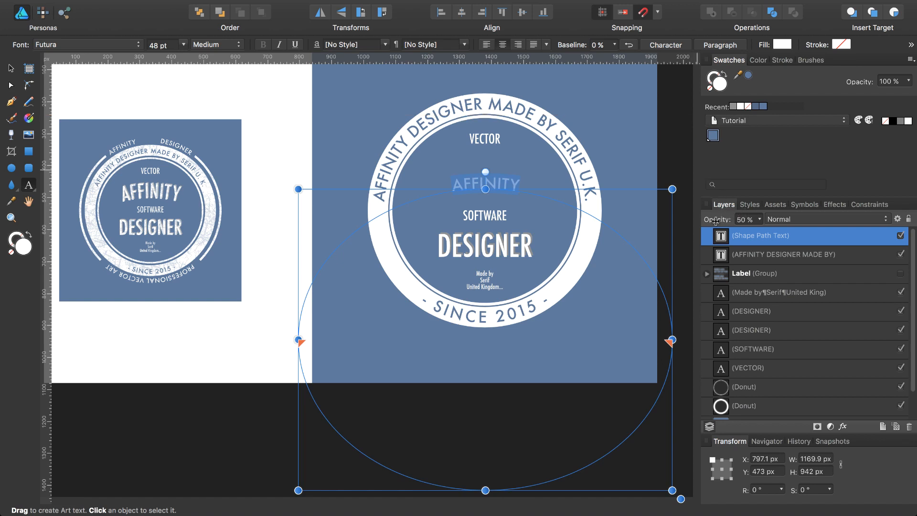
pyautogui.write('0')
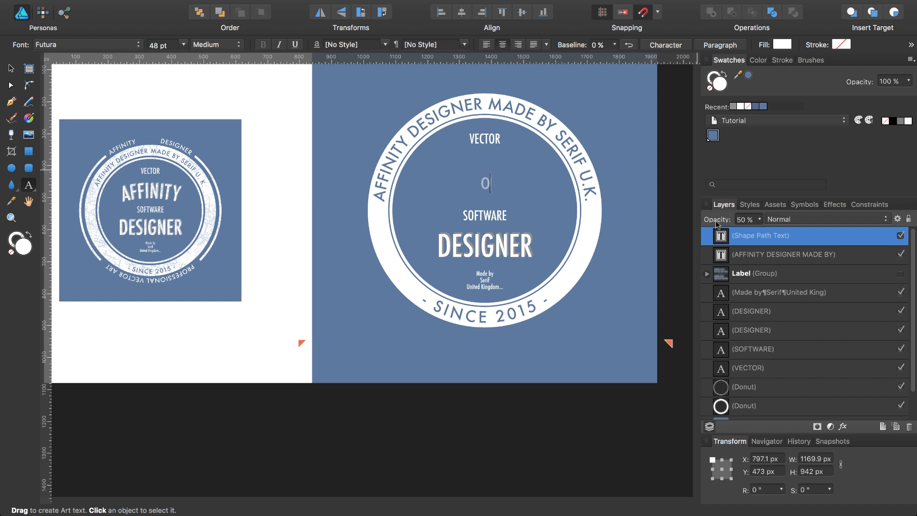
pyautogui.press('super+z')
pyautogui.press('super+z')
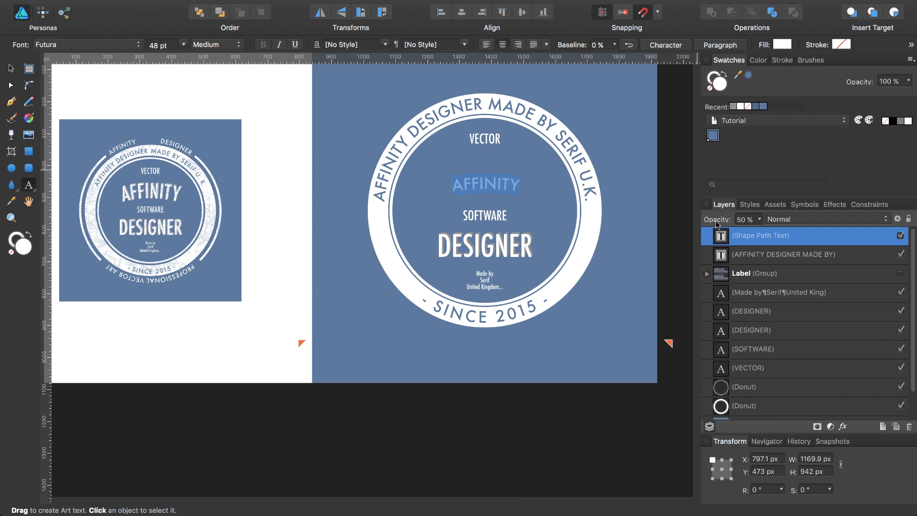
# Raise the curved AFFINITY text's opacity to 100 % and set its font size to 95 pt
pyautogui.click(759, 221)
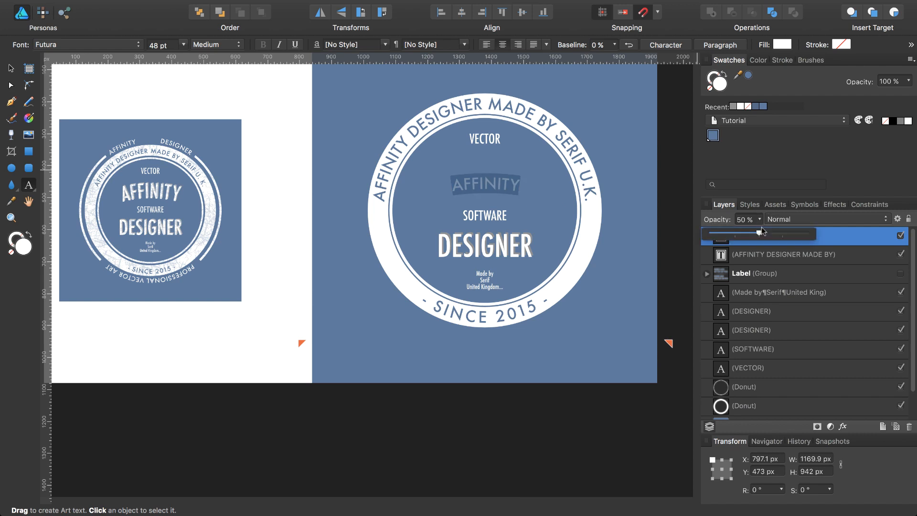
pyautogui.moveTo(762, 234); pyautogui.dragTo(817, 238)
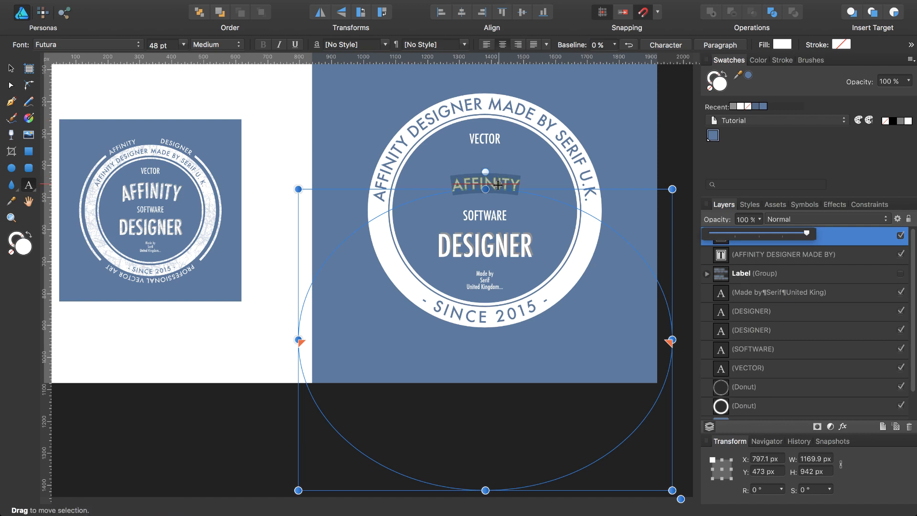
pyautogui.click(183, 45)
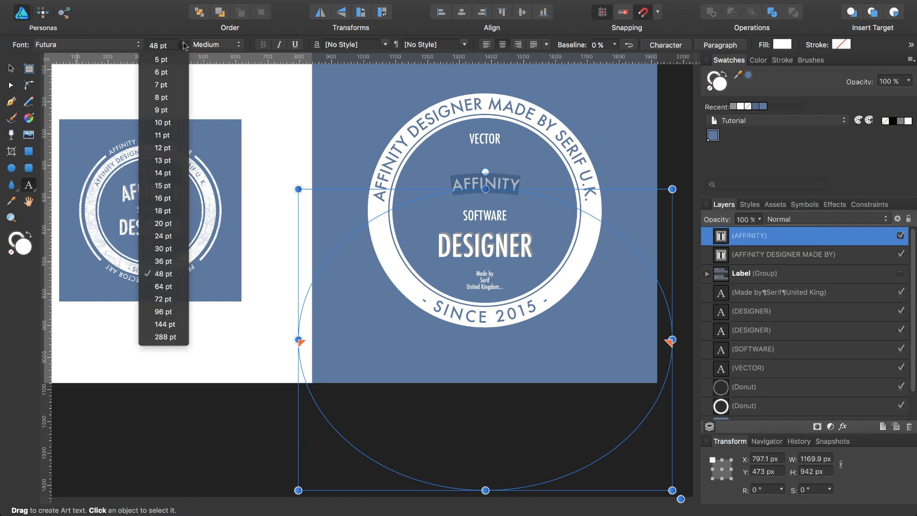
pyautogui.click(164, 312)
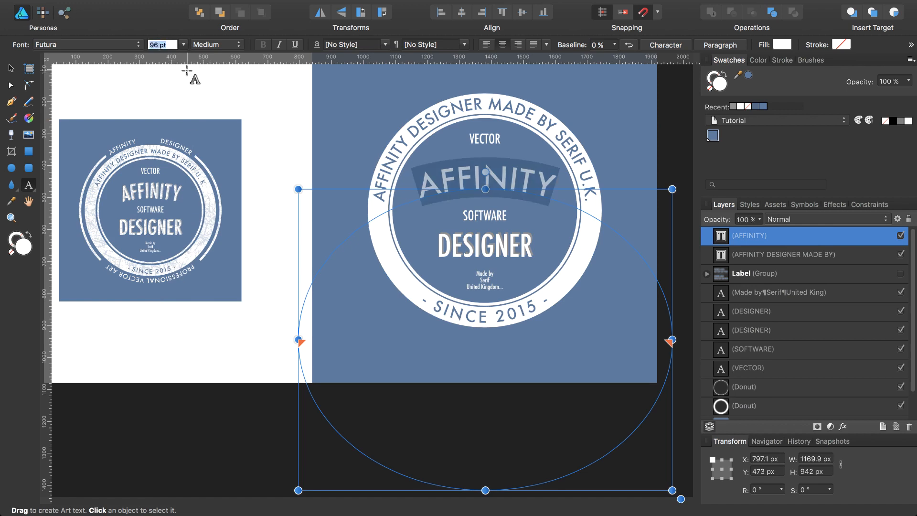
pyautogui.press('Down')
pyautogui.press('Return')
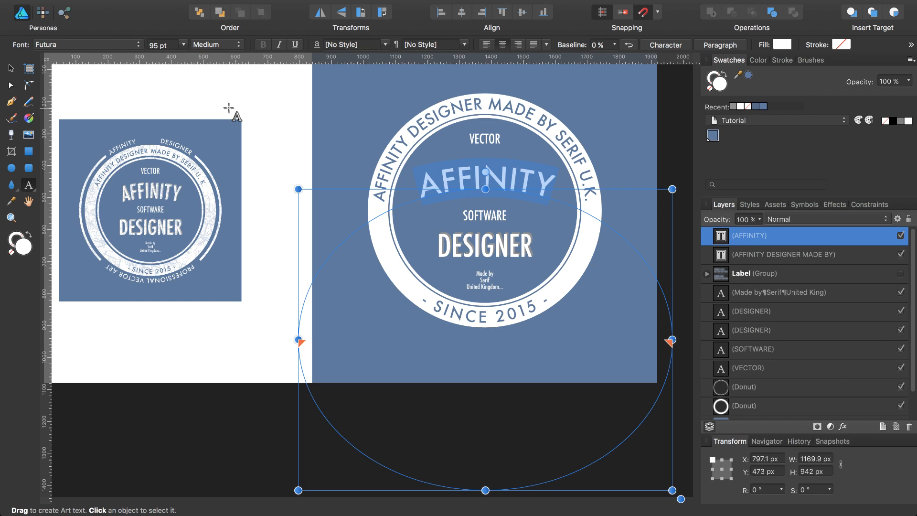
# Change the curved AFFINITY text to Futura's bold condensed style and end the text selection
pyautogui.click(240, 46)
pyautogui.click(236, 34)
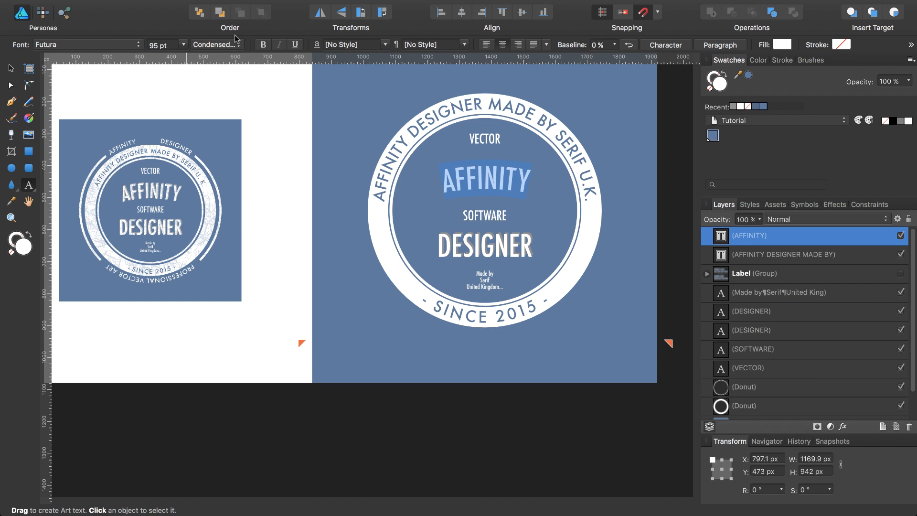
pyautogui.press('super+z')
pyautogui.press('super+z')
pyautogui.press('super+z')
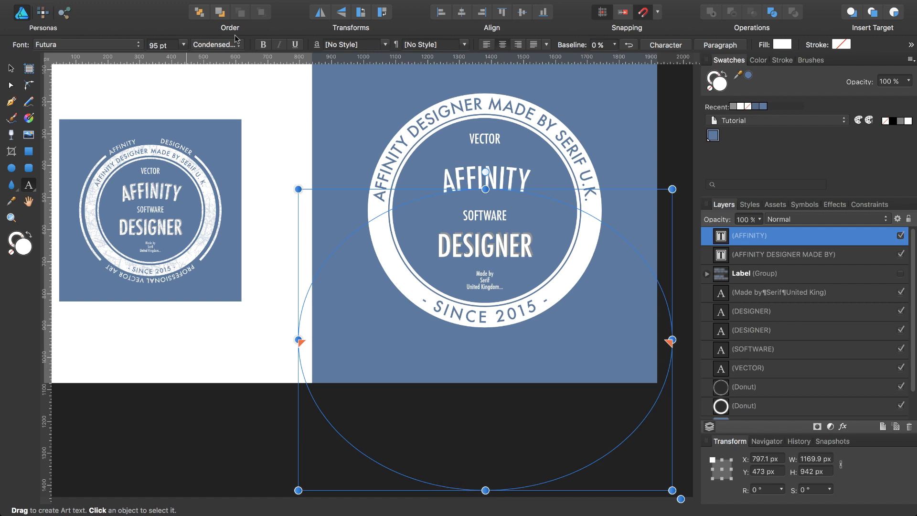
# Duplicate the curved AFFINITY text and fill the lower copy with the recently used gray
pyautogui.press('super+j')
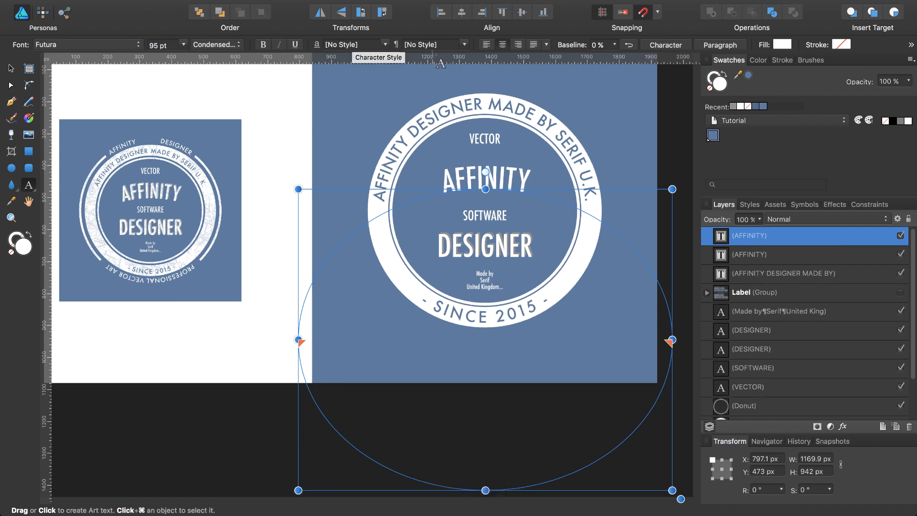
pyautogui.click(723, 256)
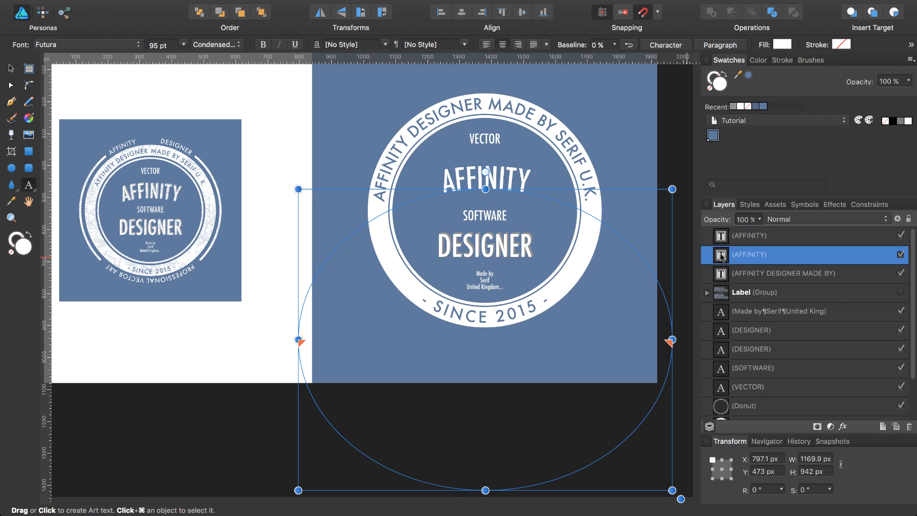
pyautogui.click(733, 107)
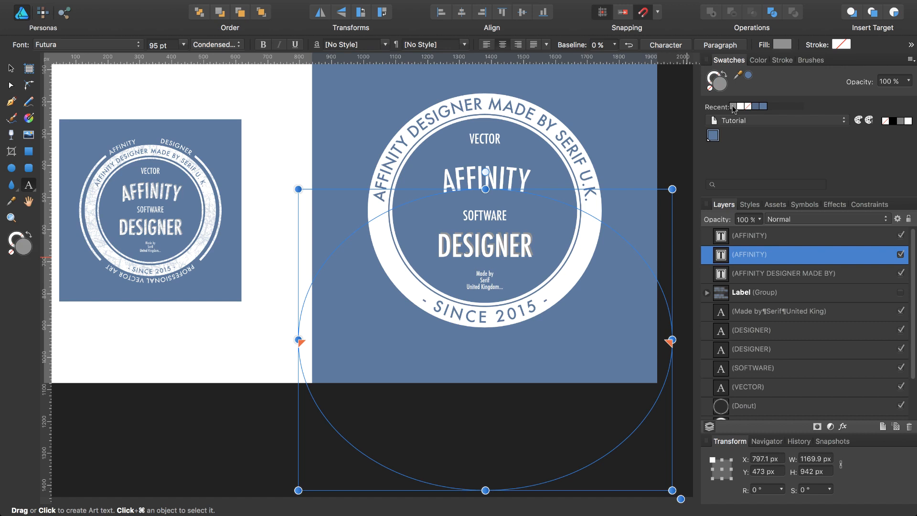
# Nudge the gray AFFINITY copy 5 px right and 5 px up as a shadow, and deselect it
pyautogui.press('Right')
pyautogui.press('Right')
pyautogui.press('Right')
pyautogui.press('Right')
pyautogui.press('Right')
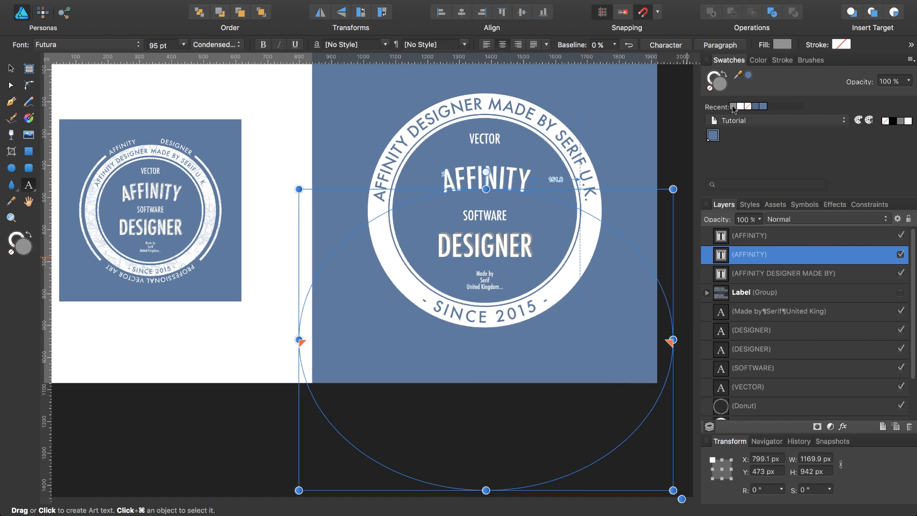
pyautogui.press('Up')
pyautogui.press('Up')
pyautogui.press('Up')
pyautogui.press('Up')
pyautogui.press('Up')
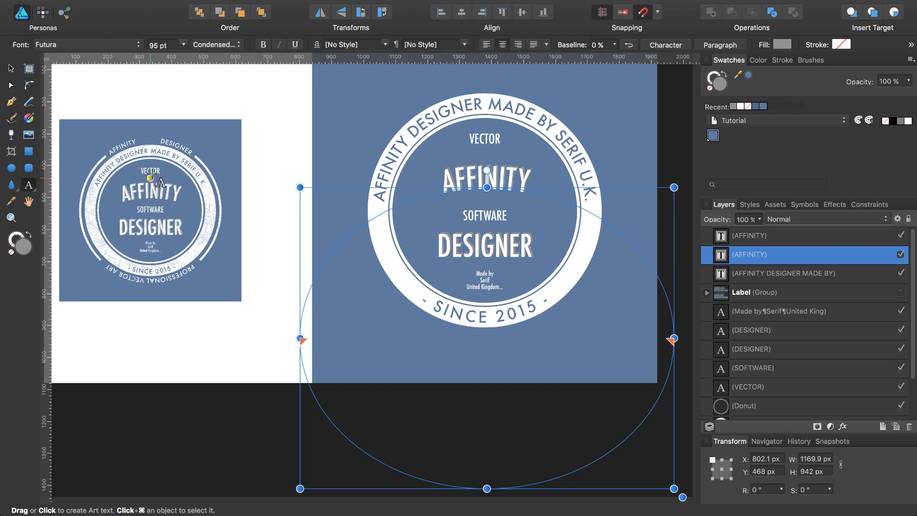
pyautogui.press('Escape')
pyautogui.press('Escape')
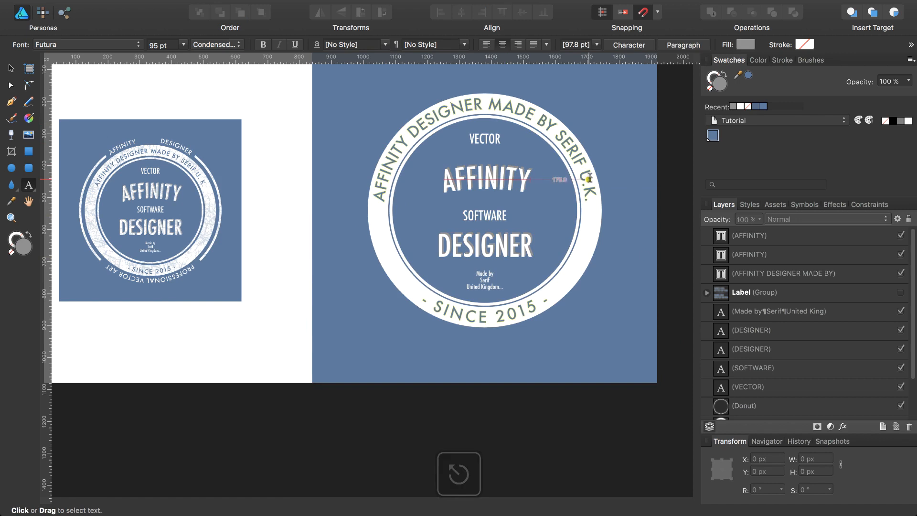
# Draw a white circle about 779 px across from the badge's centre and set its opacity to 50 %
pyautogui.scroll(5, 589, 178)
pyautogui.scroll(-1, 589, 178)
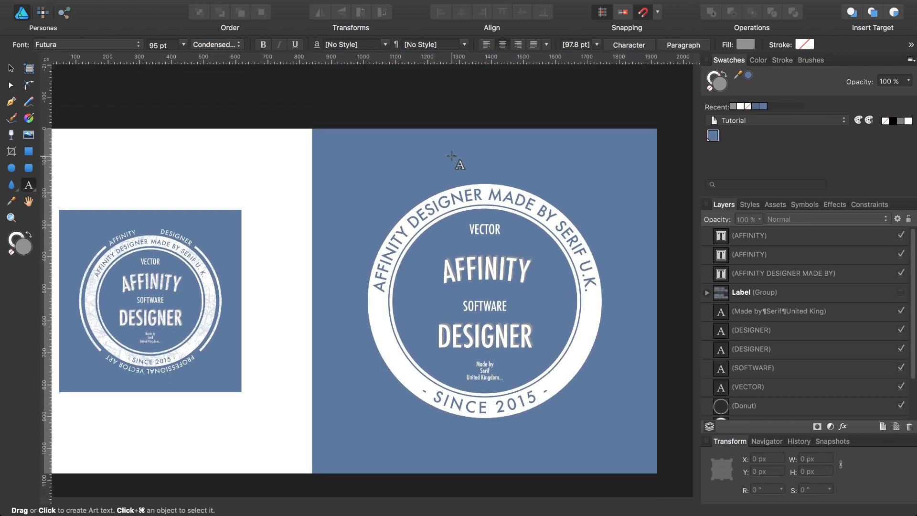
pyautogui.press('m')
pyautogui.press('m')
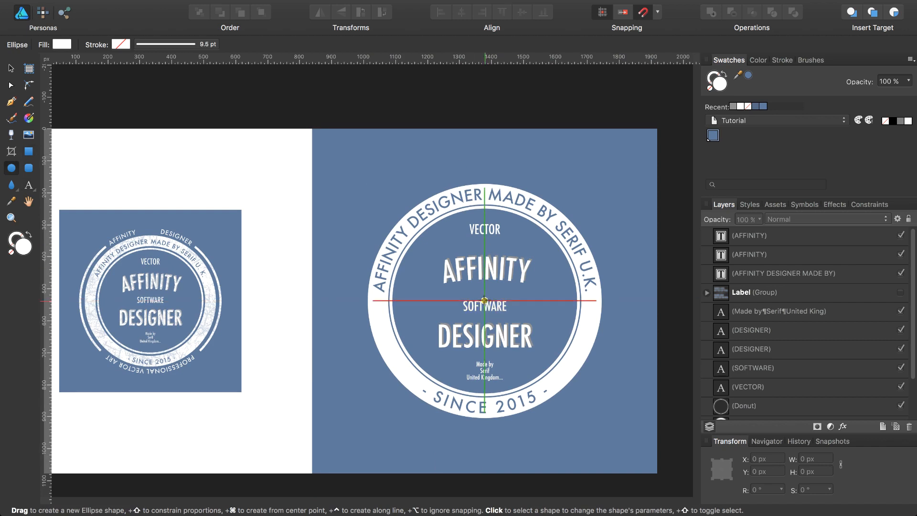
pyautogui.moveTo(484, 300); pyautogui.dragTo(607, 453)
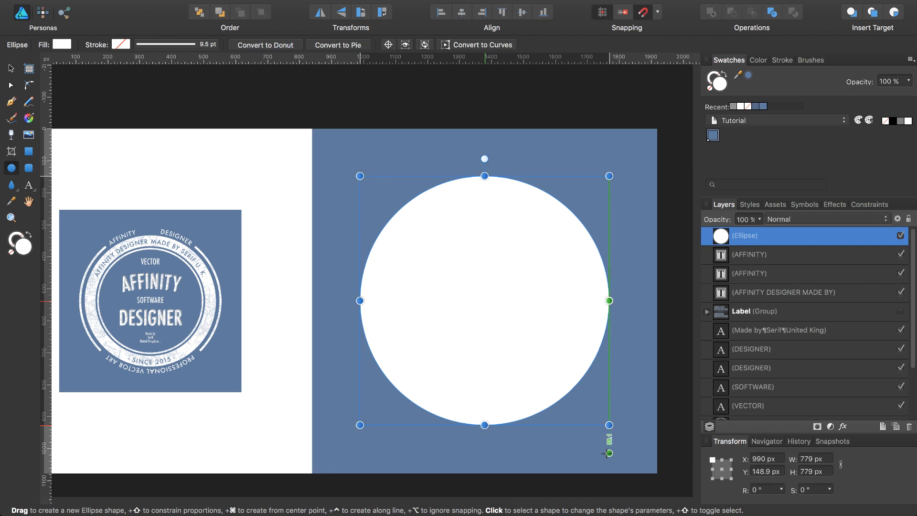
pyautogui.press('5')
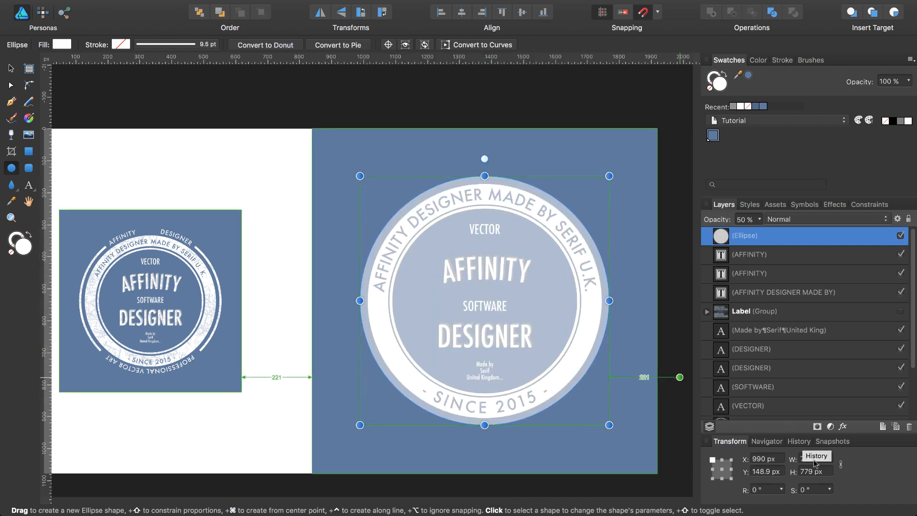
# Shrink the new circle proportionally about its centre to 770 px wide
pyautogui.click(722, 469)
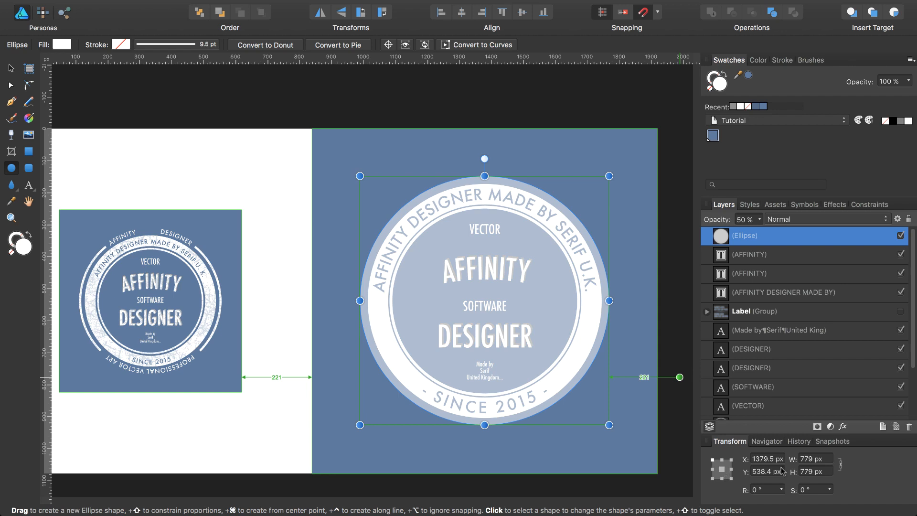
pyautogui.click(811, 460)
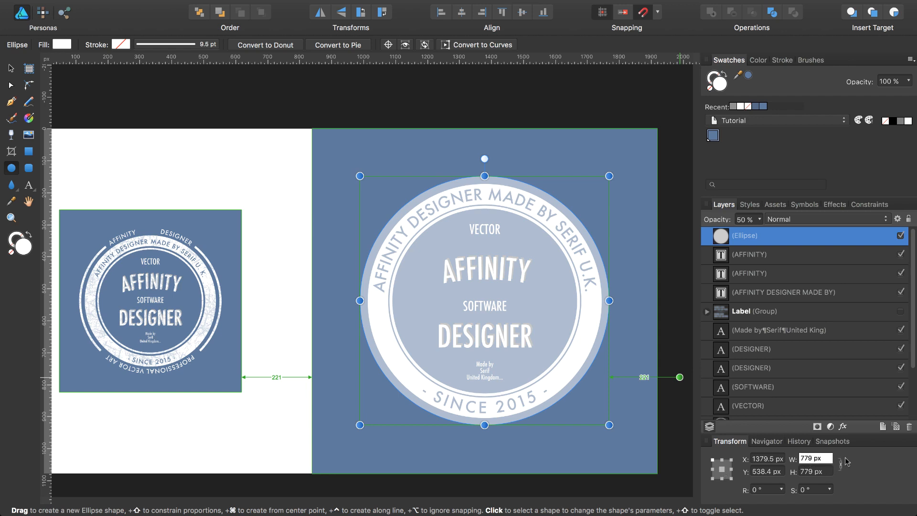
pyautogui.press('Down')
pyautogui.press('Down')
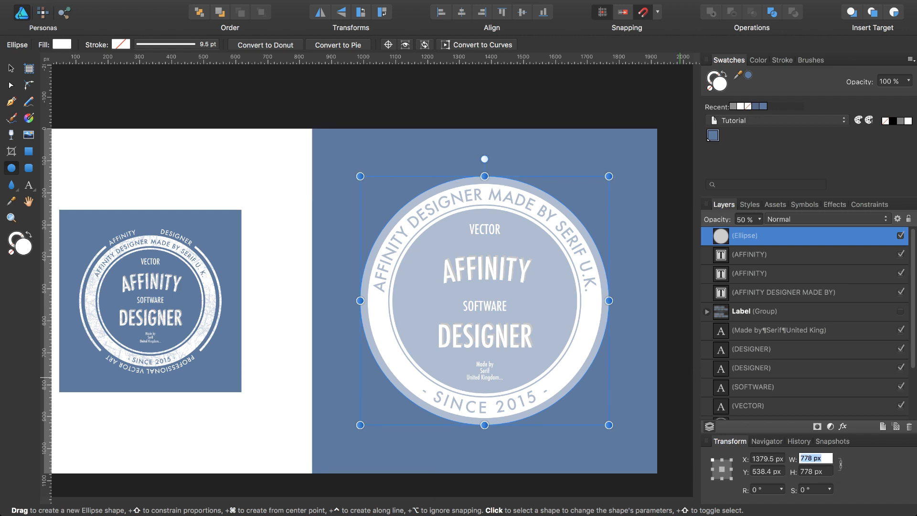
pyautogui.press('Down')
pyautogui.press('Down')
pyautogui.press('Down')
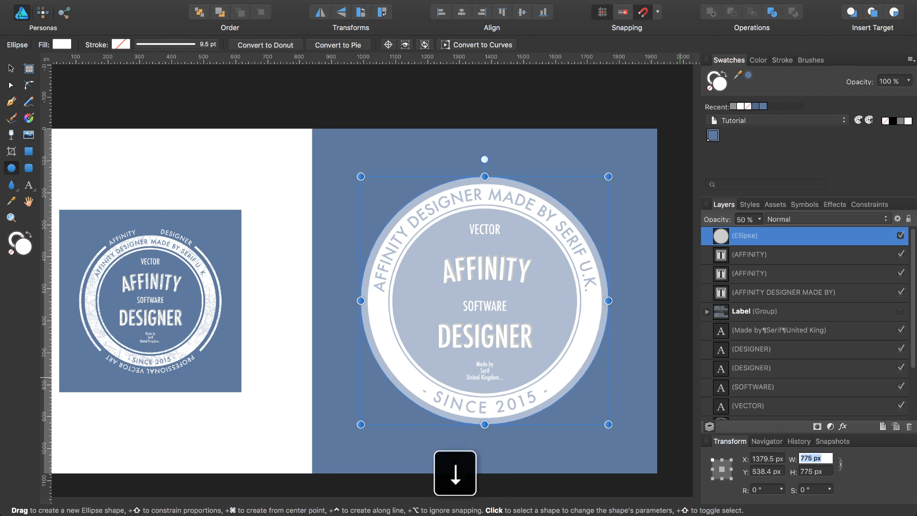
pyautogui.press('Down')
pyautogui.press('Down')
pyautogui.press('Down')
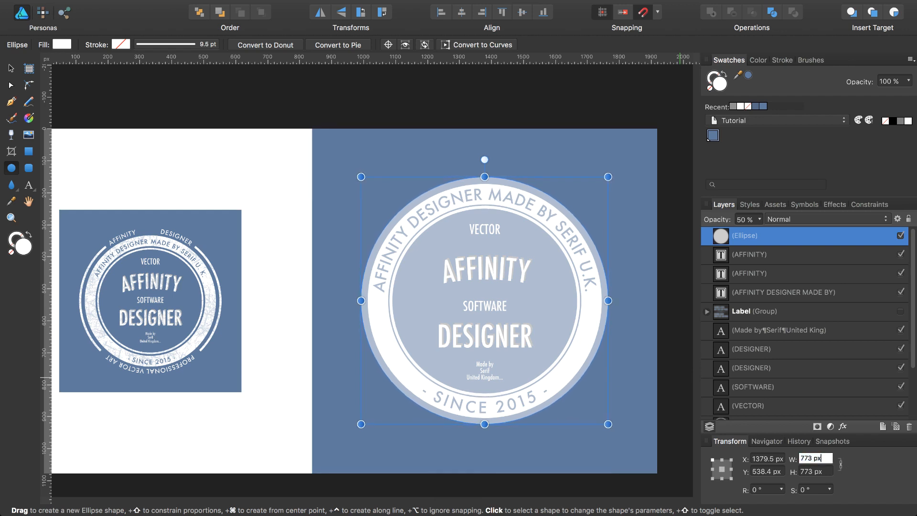
pyautogui.press('Down')
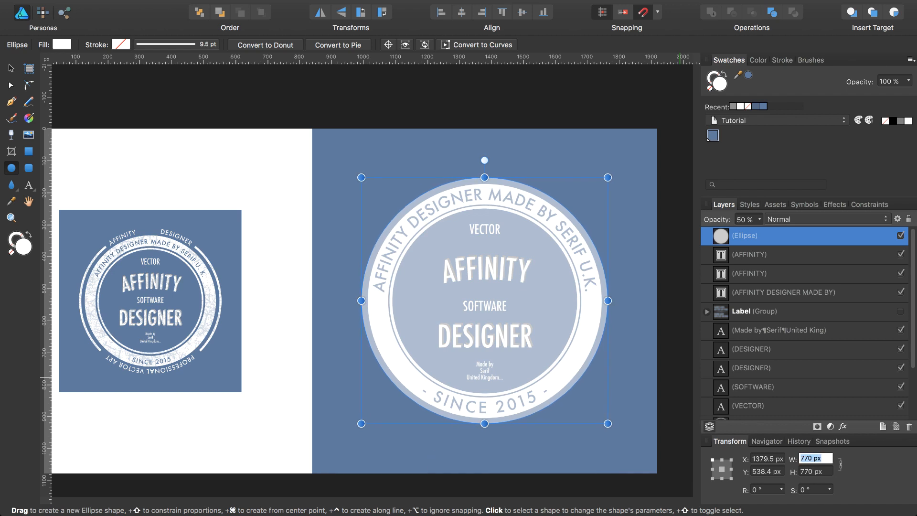
# Convert the 770 px circle to a text path, starting on its upper edge just left of the top centre
pyautogui.write('t')
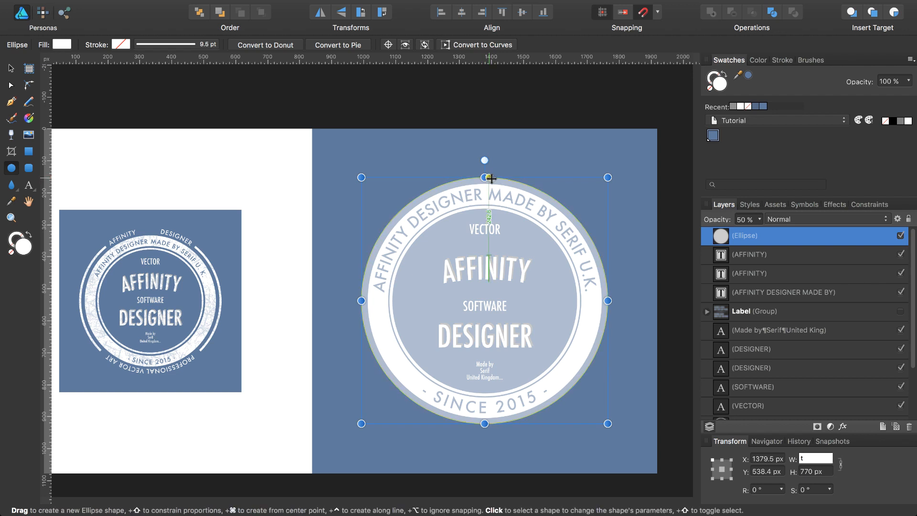
pyautogui.press('Return')
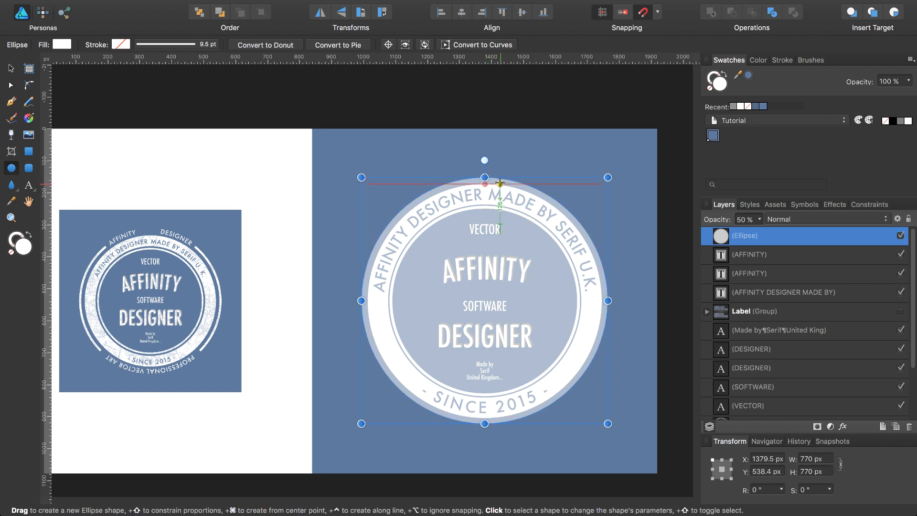
pyautogui.press('t')
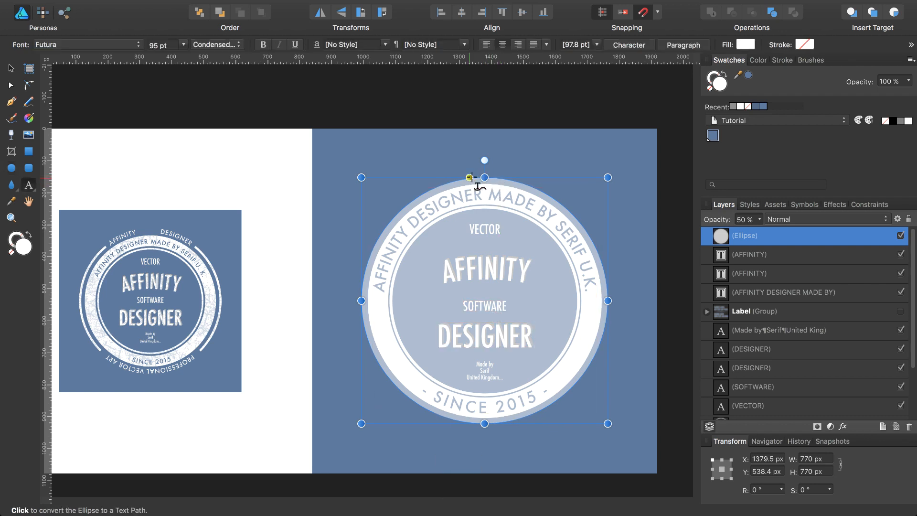
pyautogui.click(469, 178)
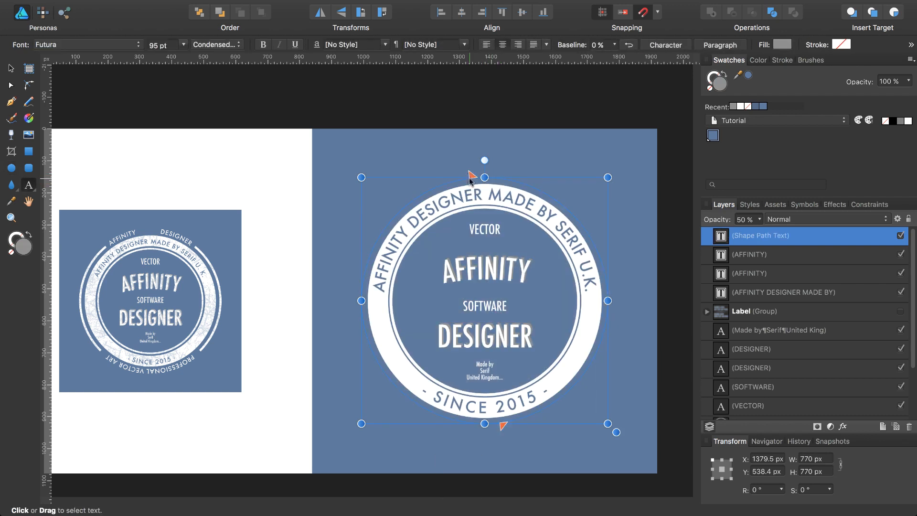
# Move the text path's start and end points to opposite sides of the circle at mid-height, and reverse the text path
pyautogui.moveTo(473, 175); pyautogui.dragTo(595, 301)
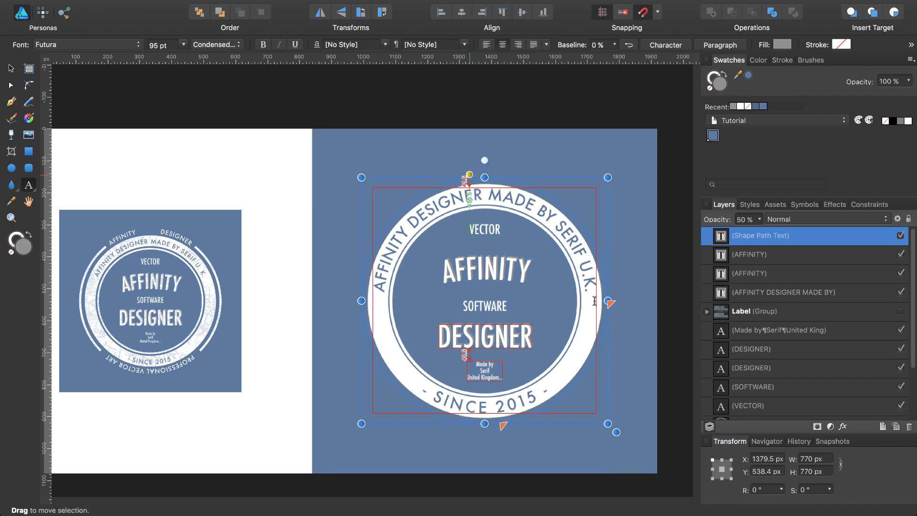
pyautogui.moveTo(504, 425); pyautogui.dragTo(367, 305)
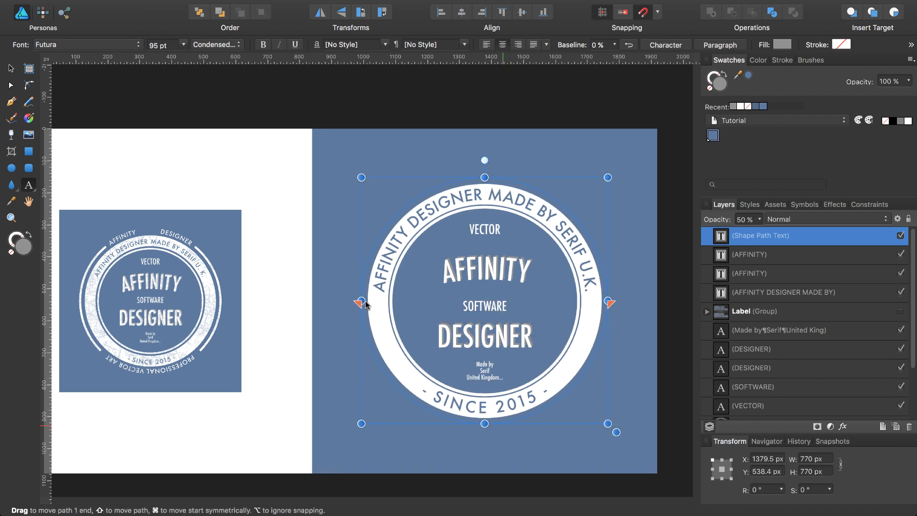
pyautogui.click(630, 45)
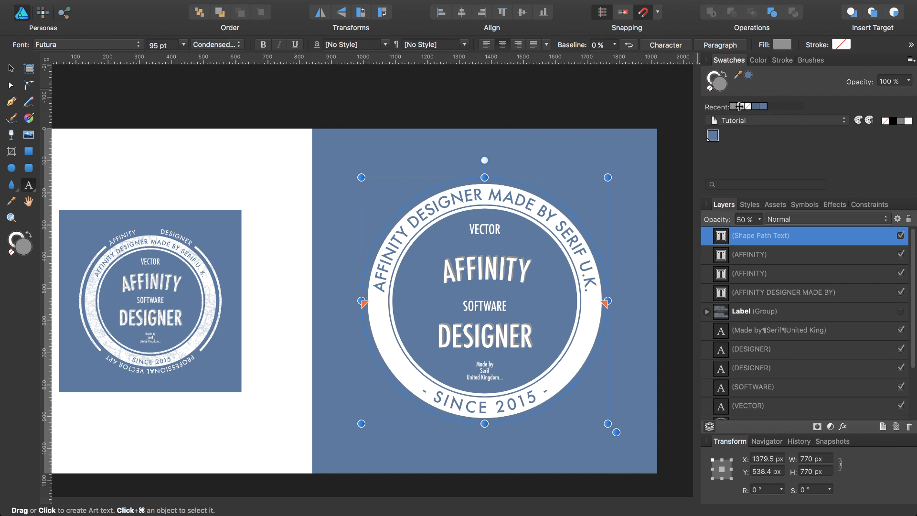
# Set the text fill to white and write AFFINITY DESIGNER along the upper half of the 770 px circle
pyautogui.click(742, 106)
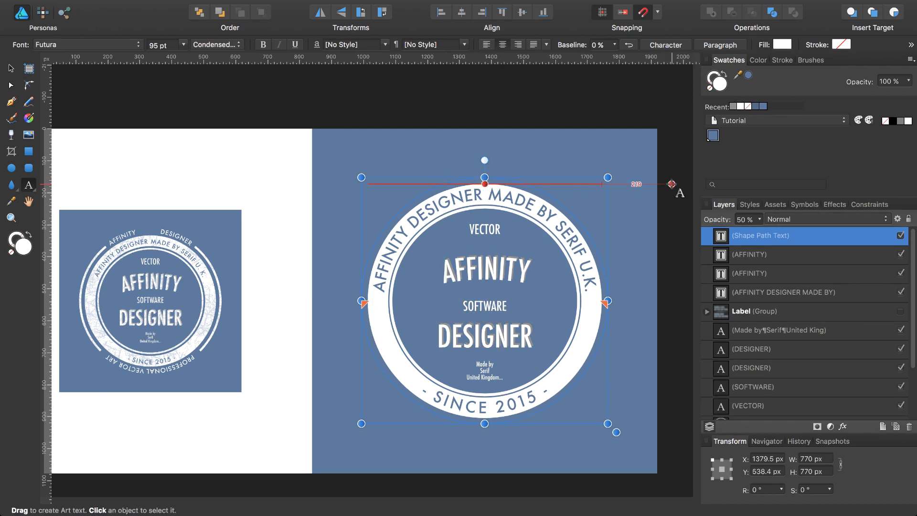
pyautogui.write('A')
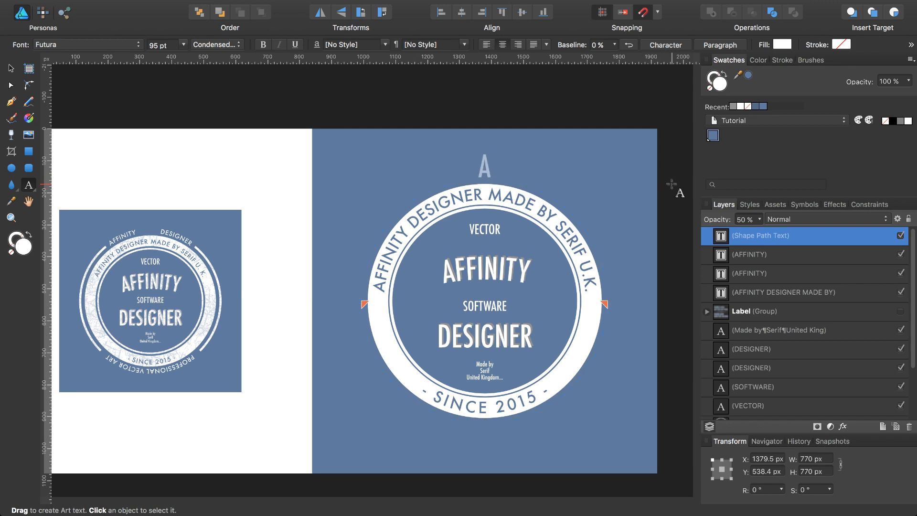
pyautogui.write('FFINITY')
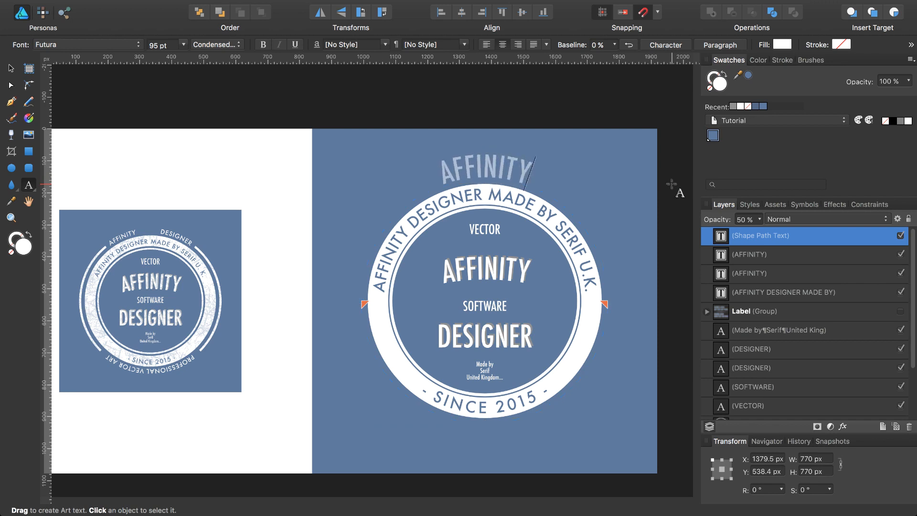
pyautogui.write(' DESIGNER')
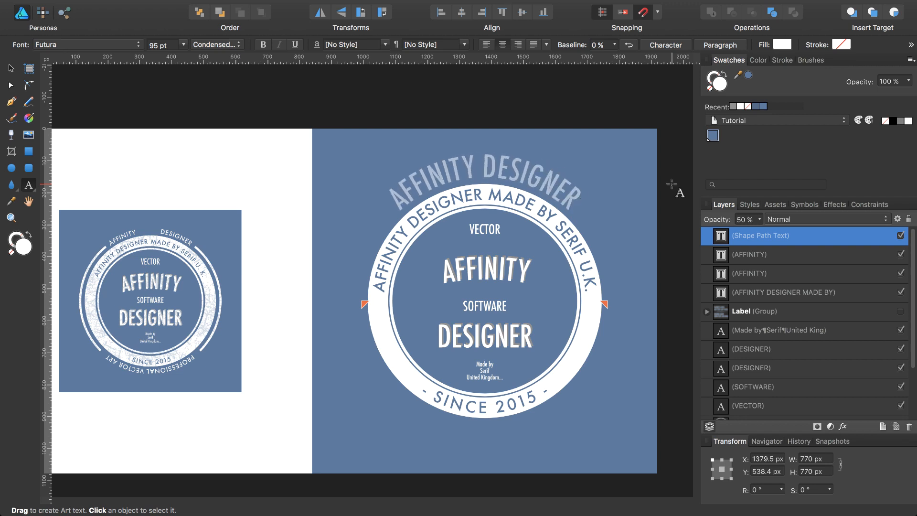
pyautogui.press('Escape')
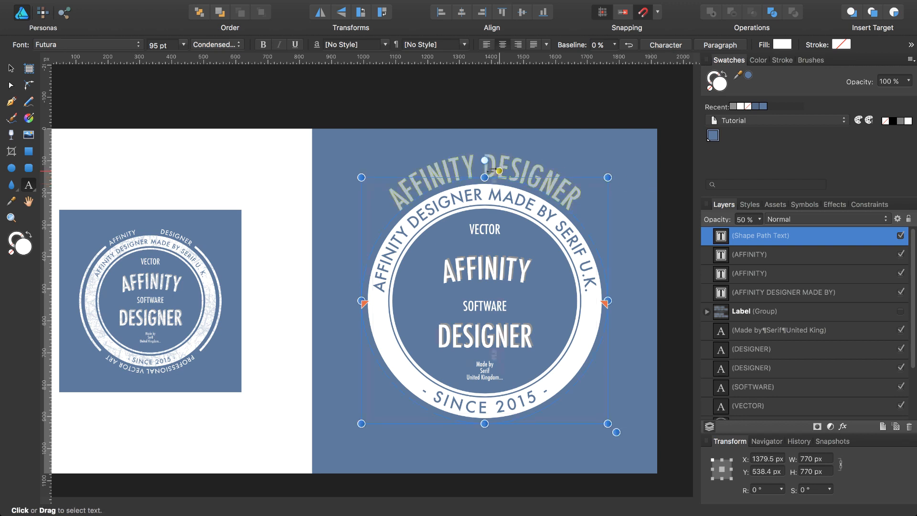
# Replace the space between AFFINITY and DESIGNER in the outer path text with tabs to spread the words apart
pyautogui.click(483, 165)
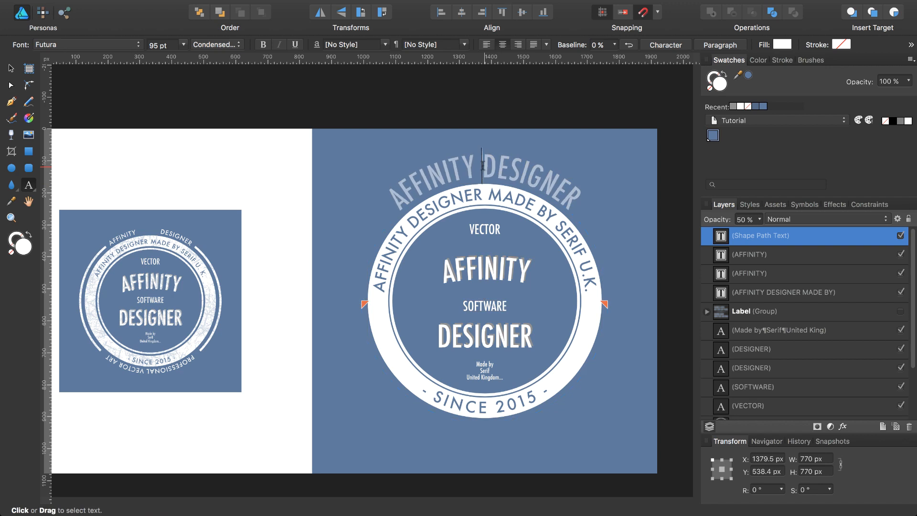
pyautogui.press('BackSpace')
pyautogui.press('Tab')
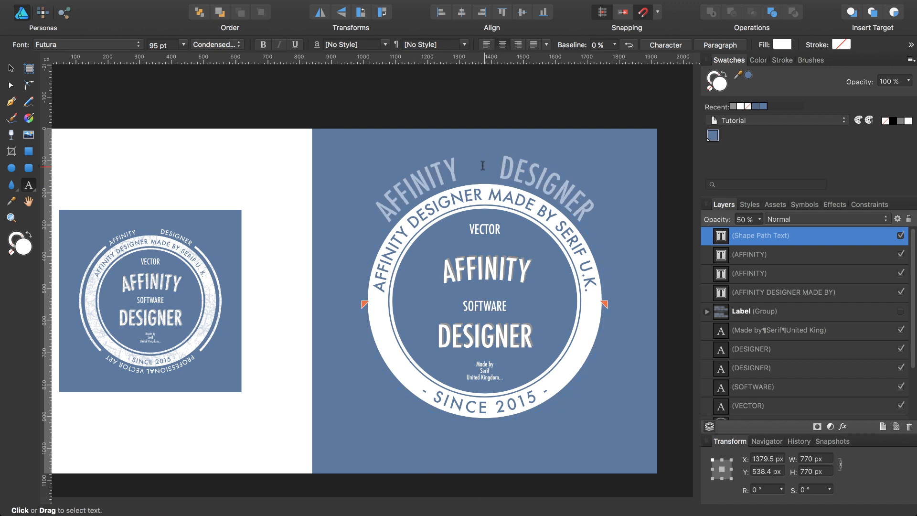
pyautogui.press('Tab')
pyautogui.press('BackSpace')
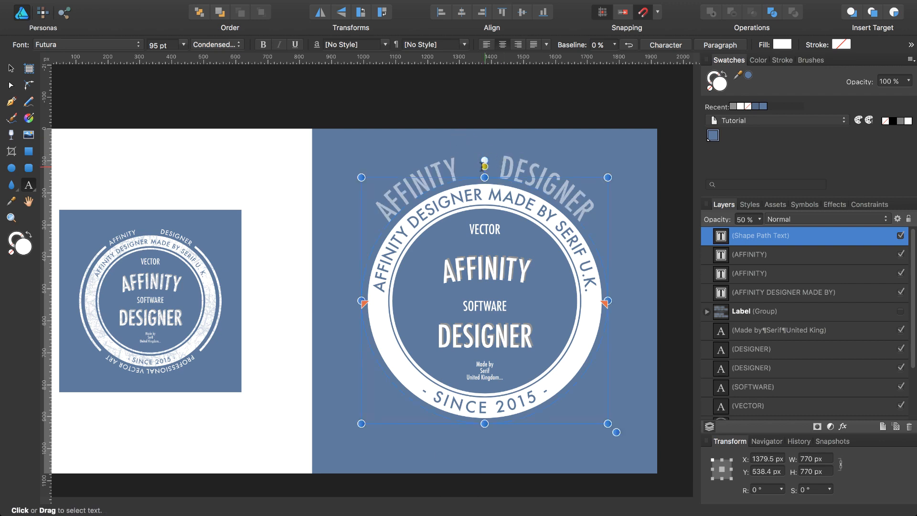
pyautogui.press('Escape')
# Set all of the outer AFFINITY DESIGNER path text to Futura Medium at 40 pt
pyautogui.moveTo(380, 210); pyautogui.dragTo(596, 206)
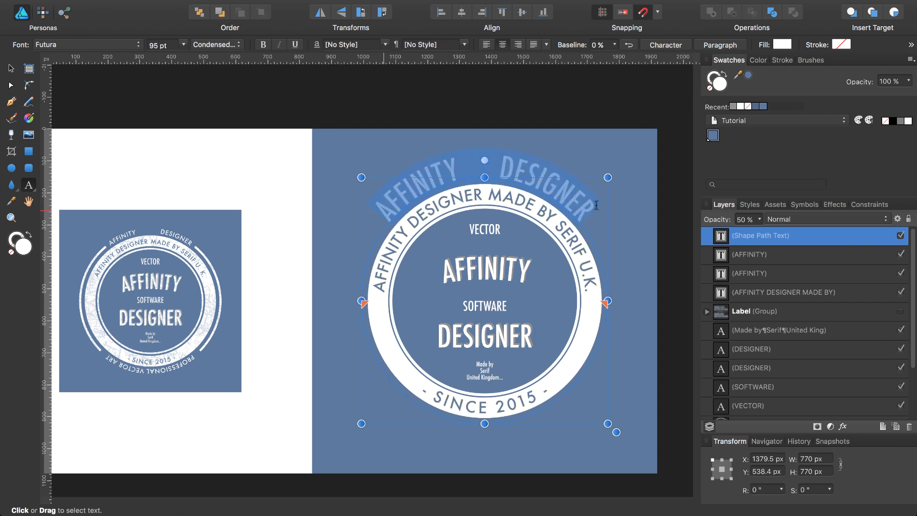
pyautogui.click(238, 46)
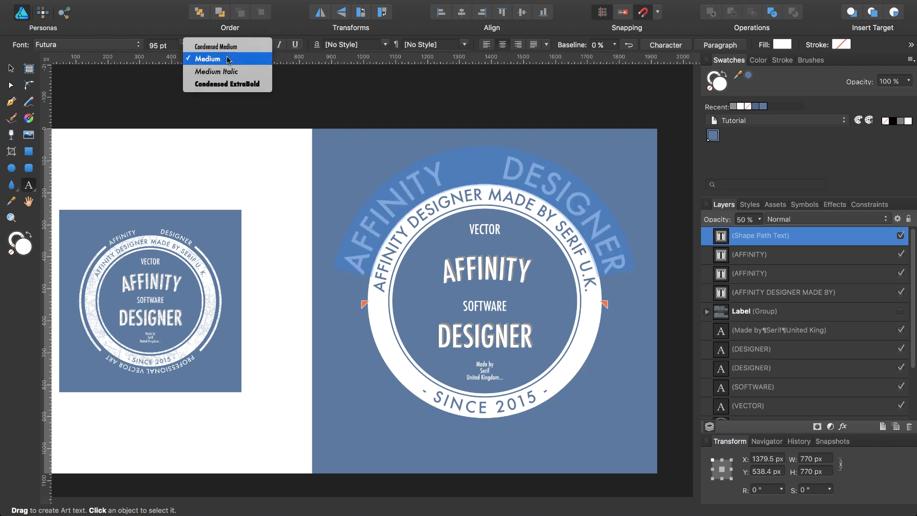
pyautogui.click(227, 58)
pyautogui.click(184, 45)
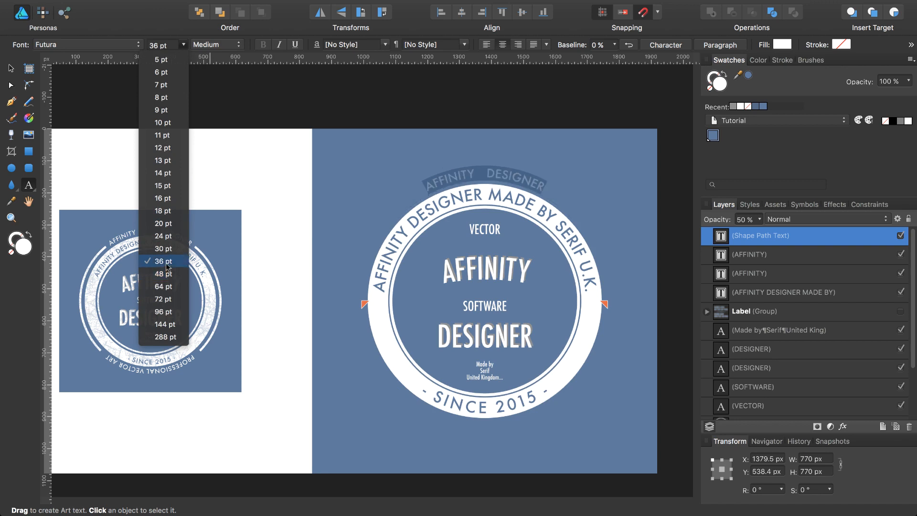
pyautogui.click(166, 261)
pyautogui.click(163, 46)
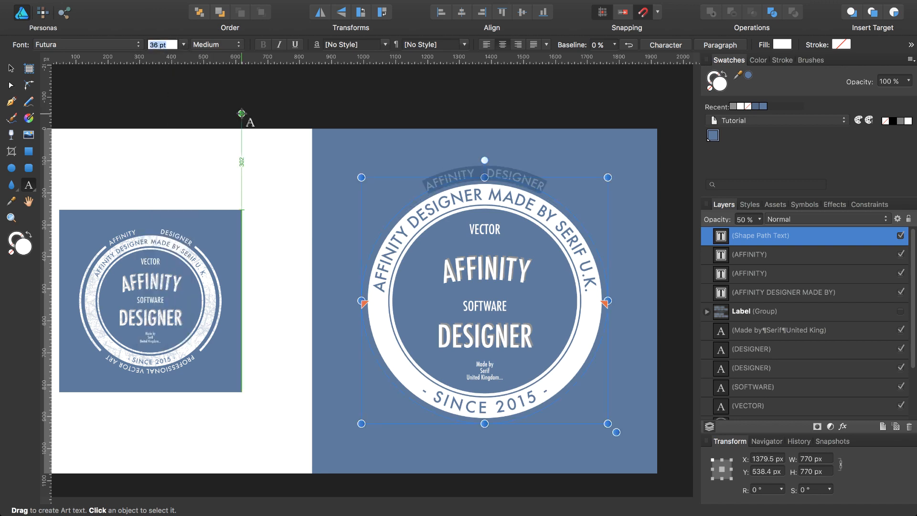
pyautogui.write('39')
pyautogui.press('Return')
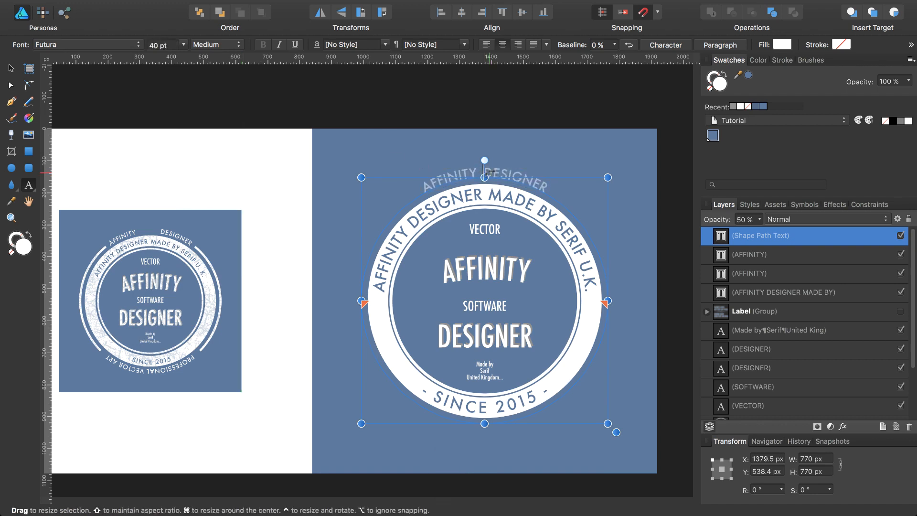
# Add another tab between AFFINITY and DESIGNER in the outer path text, and set its layer opacity to 100 %
pyautogui.press('Tab')
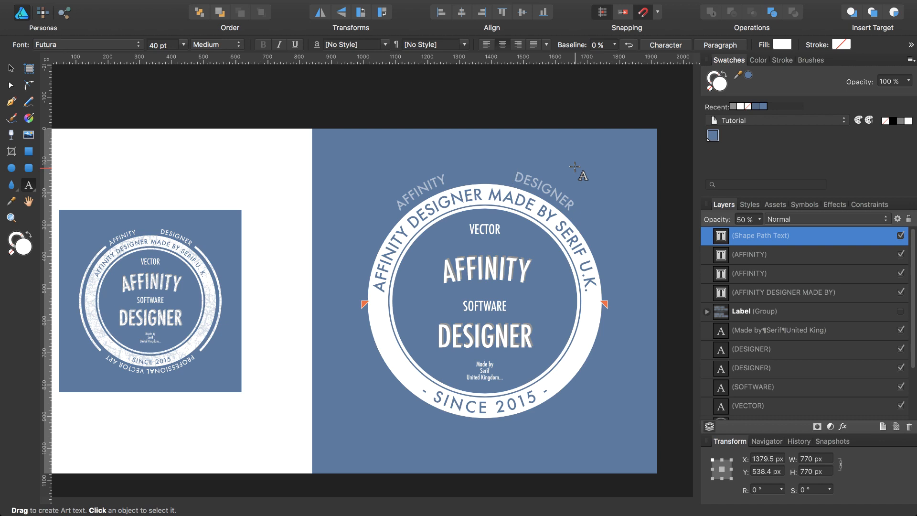
pyautogui.press('Escape')
pyautogui.press('super+z')
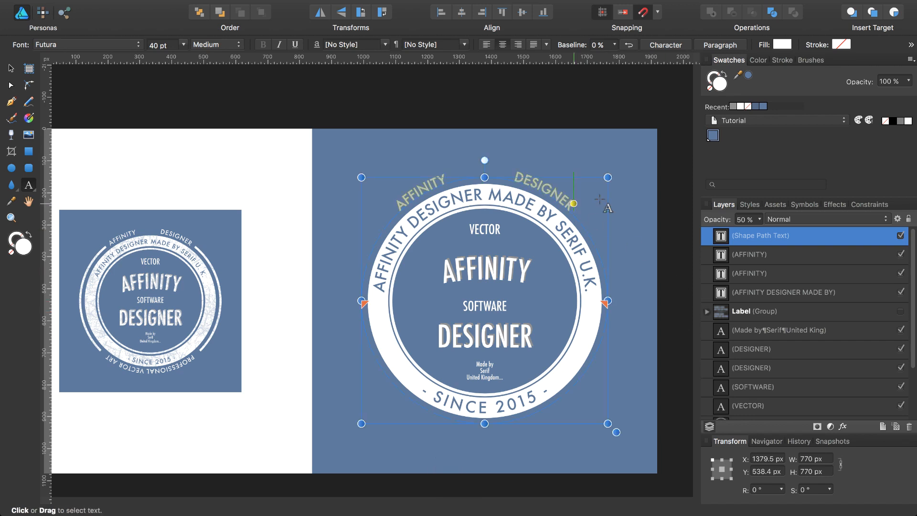
pyautogui.click(760, 220)
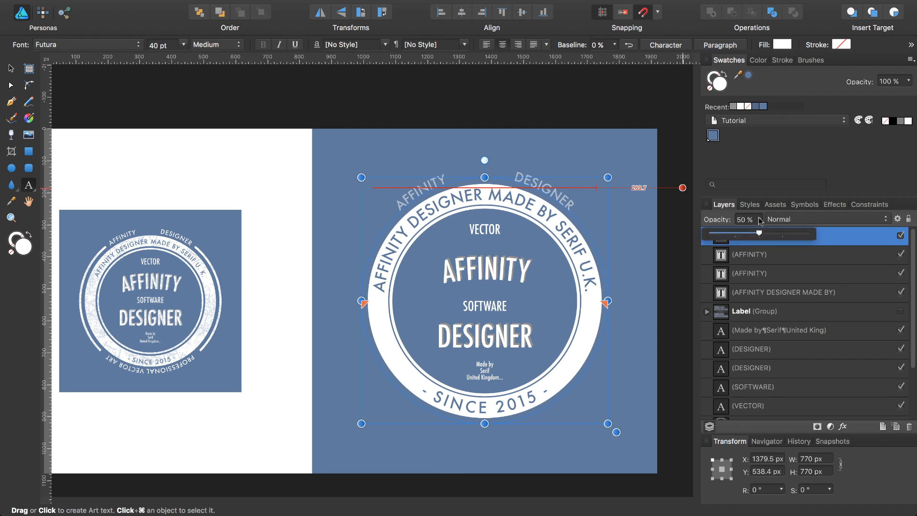
pyautogui.moveTo(760, 234); pyautogui.dragTo(821, 238)
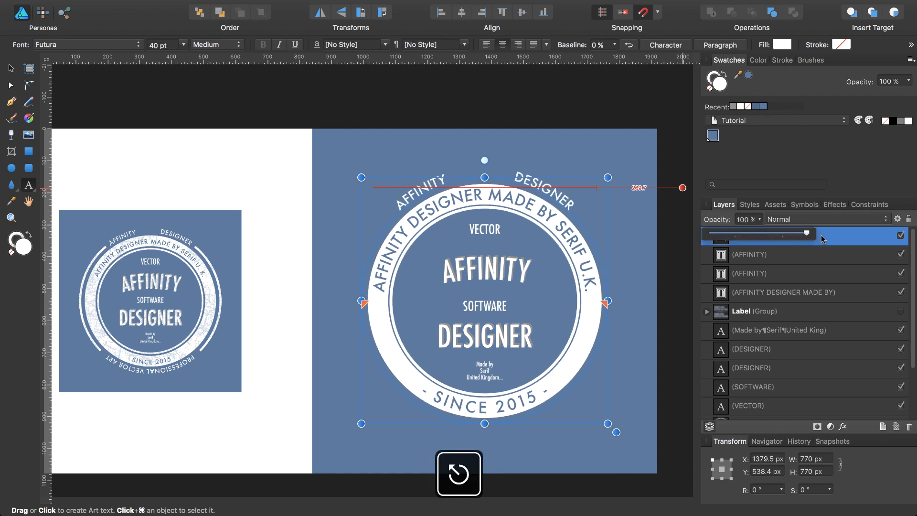
pyautogui.press('Escape')
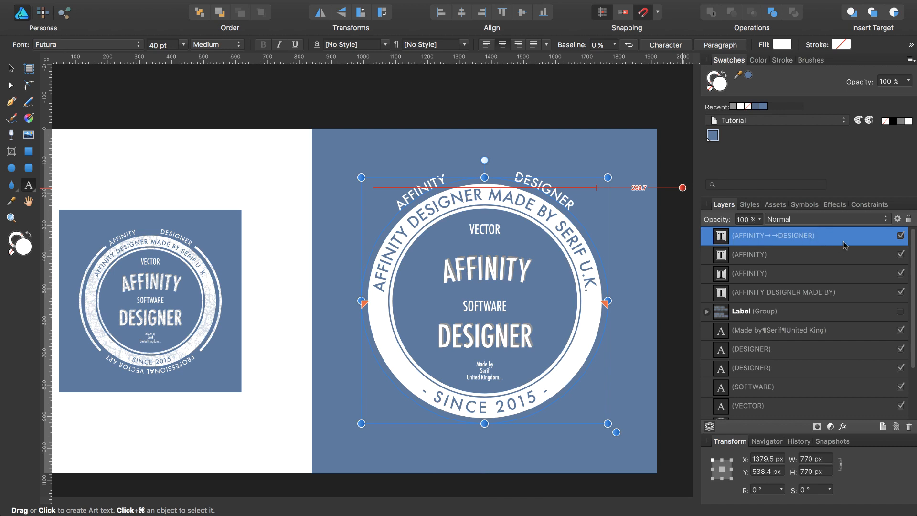
# Duplicate the outer AFFINITY DESIGNER path text and replace the wording of the lower layer copy with PROFESSIONAL VECTOR ART
pyautogui.press('super+j')
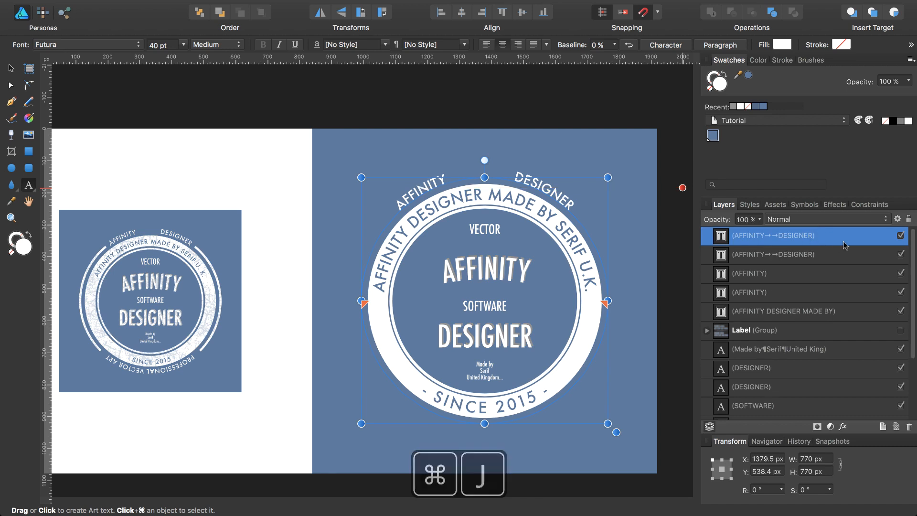
pyautogui.click(778, 256)
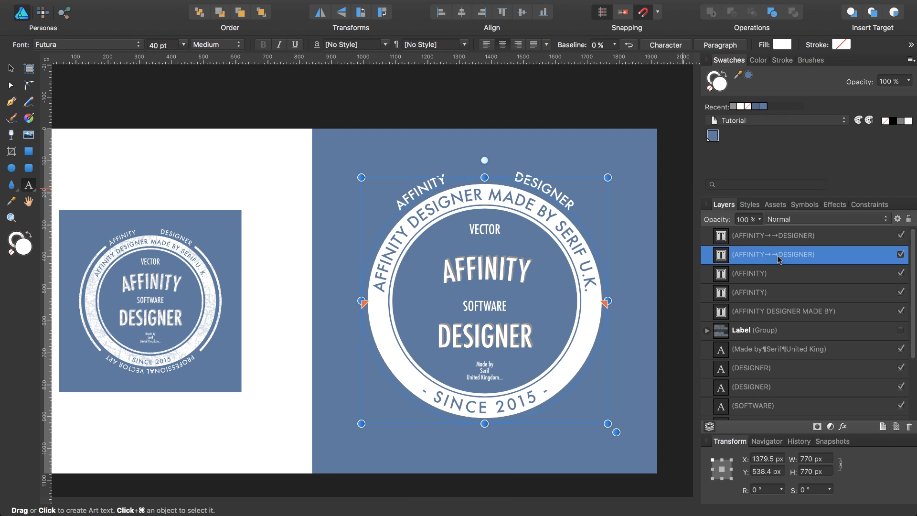
pyautogui.doubleClick(777, 257)
pyautogui.press('Escape')
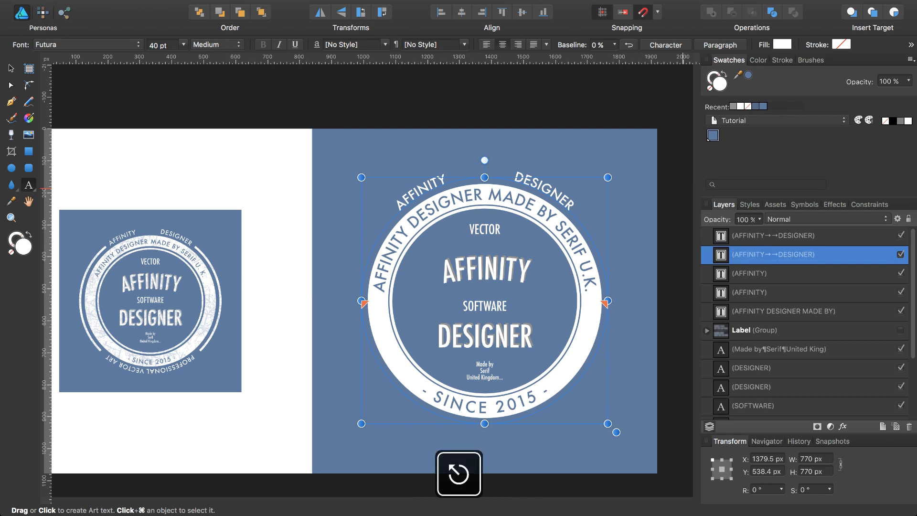
pyautogui.click(525, 179)
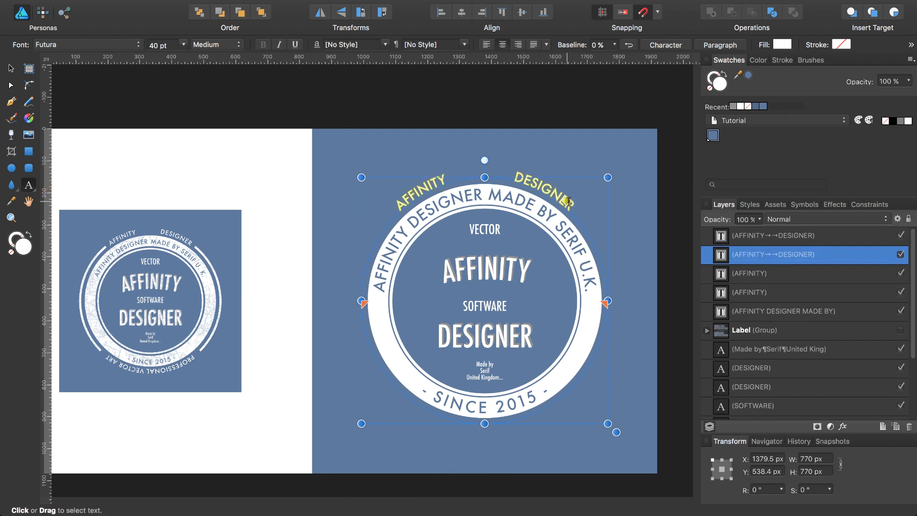
pyautogui.moveTo(571, 204); pyautogui.dragTo(389, 174)
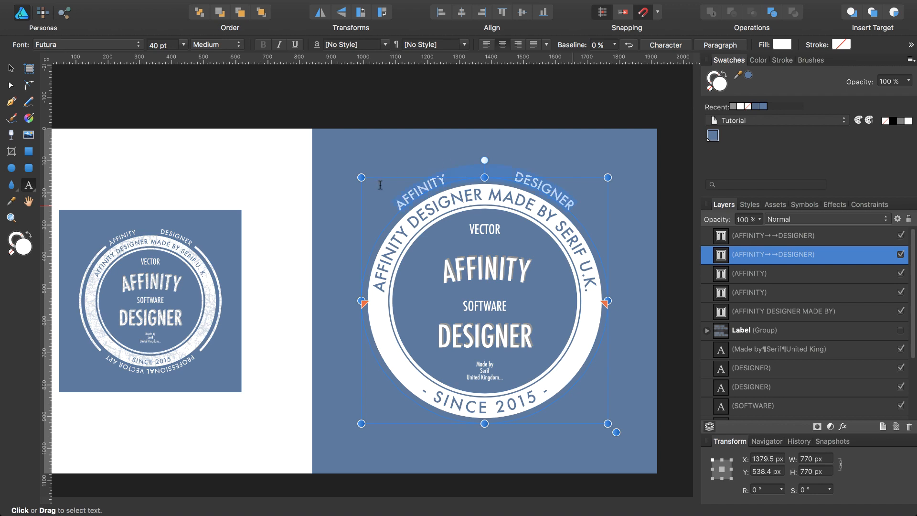
pyautogui.write('PROFESS')
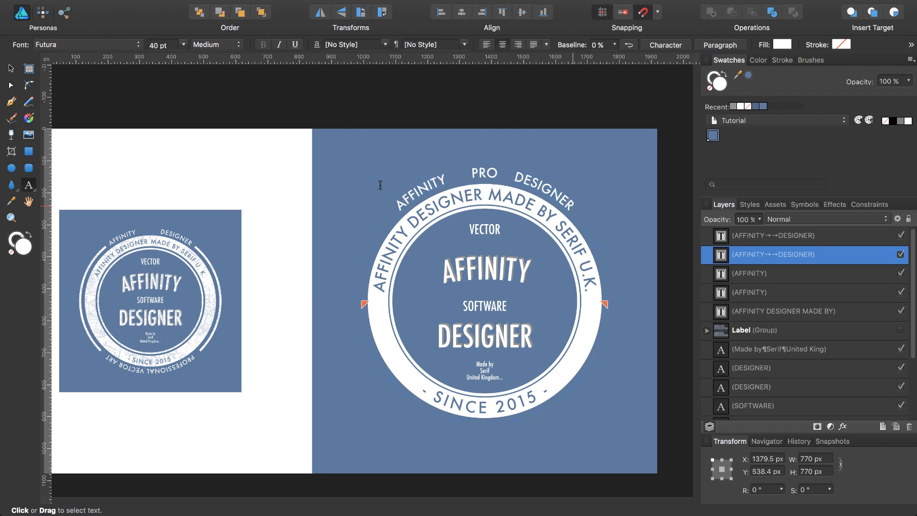
pyautogui.write('IONAL')
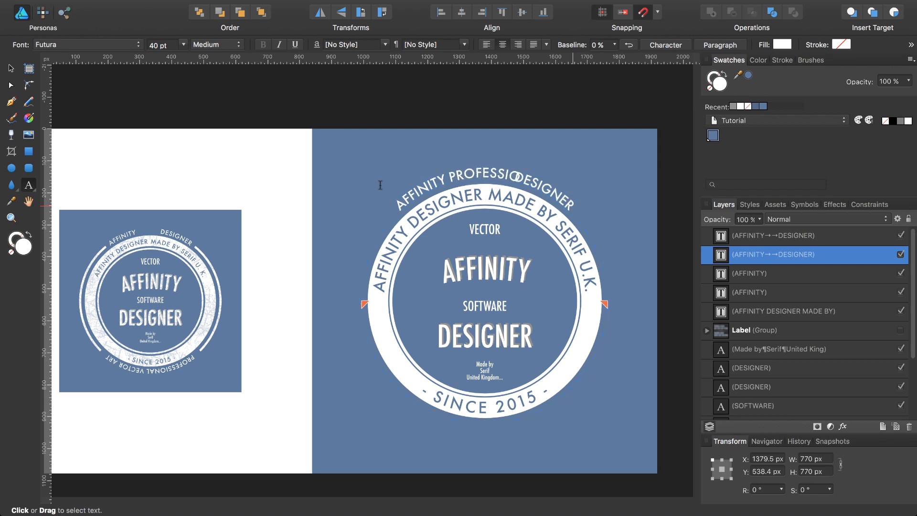
pyautogui.write(' VE')
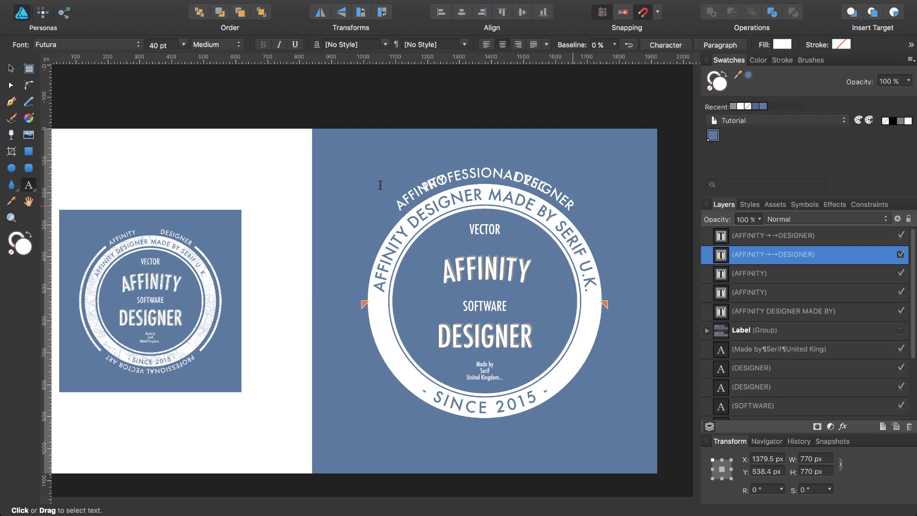
pyautogui.write('CTOR')
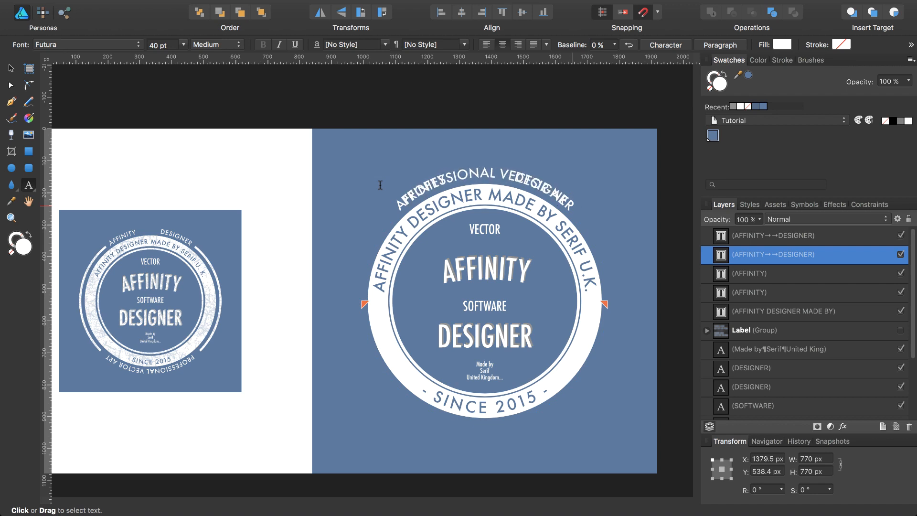
pyautogui.press('Escape')
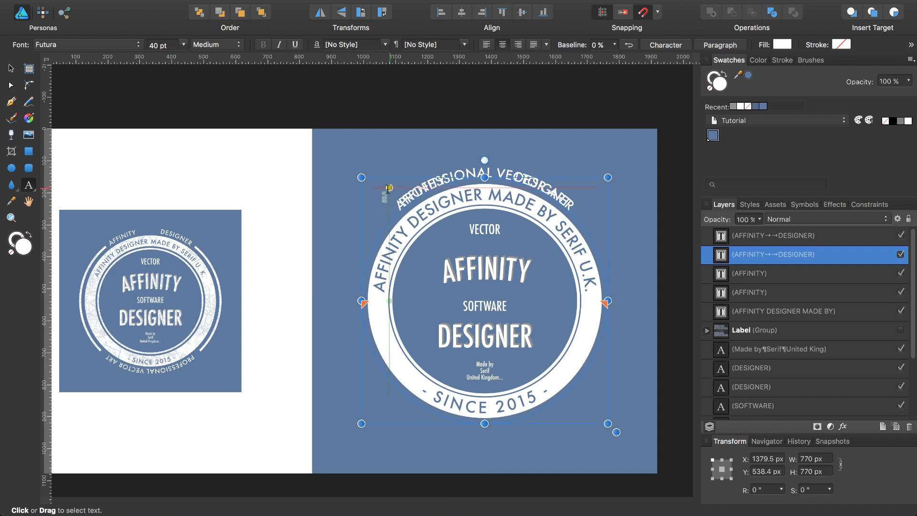
# Rotate the PROFESSIONAL VECTOR ART path text 180° so it runs beneath the badge, and deselect it
pyautogui.moveTo(484, 160); pyautogui.dragTo(483, 434)
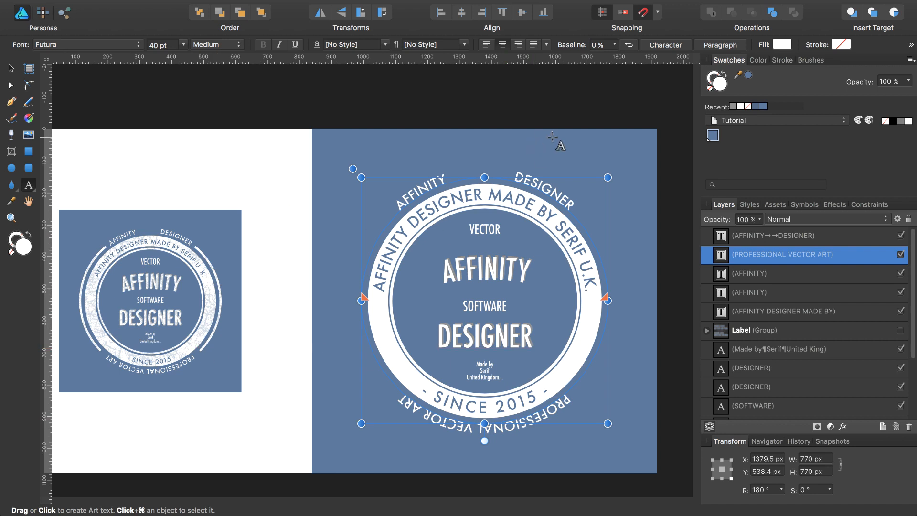
pyautogui.press('super+z')
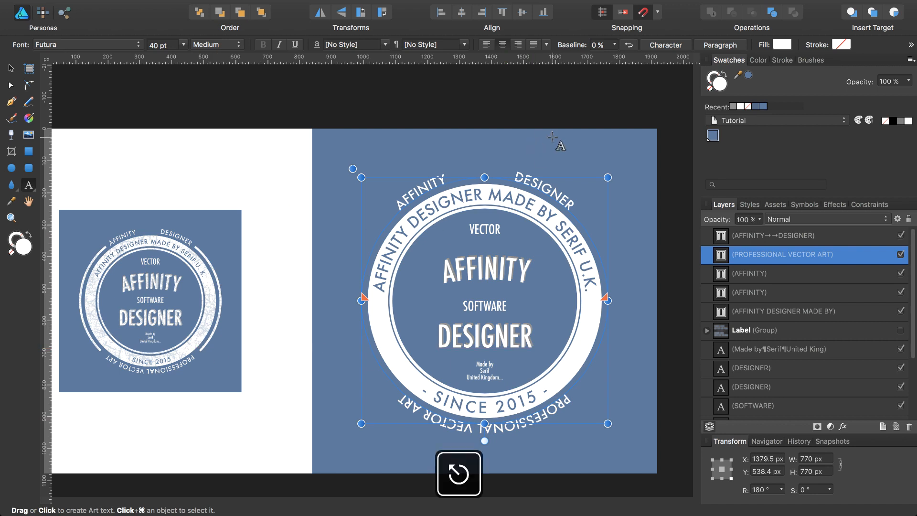
pyautogui.press('super+d')
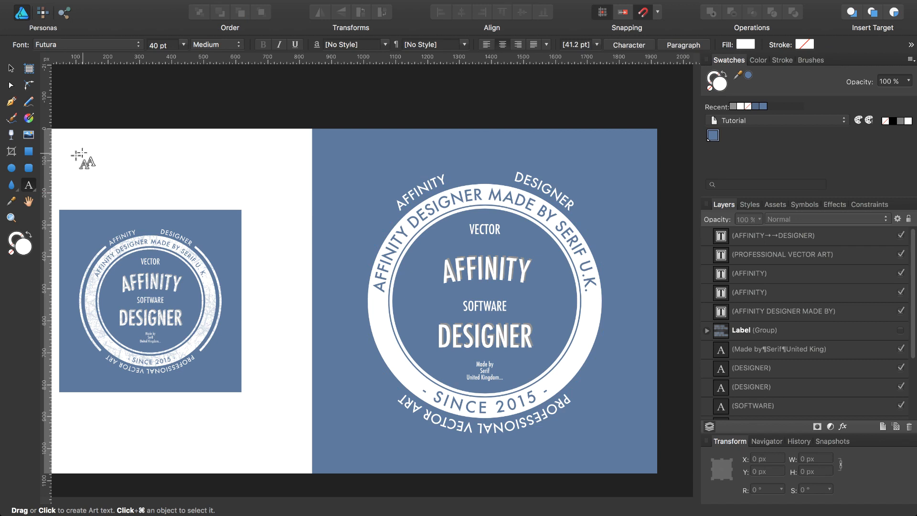
# Draw a white circle about 787 px in diameter outward from the centre of the badge, around the white ring
pyautogui.click(11, 168)
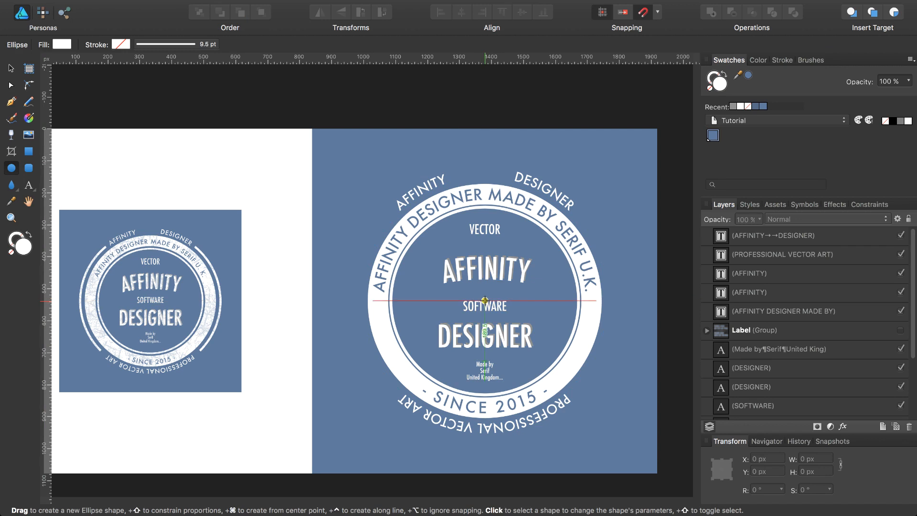
pyautogui.press('super')
pyautogui.press('shift')
pyautogui.moveTo(485, 300); pyautogui.dragTo(644, 426)
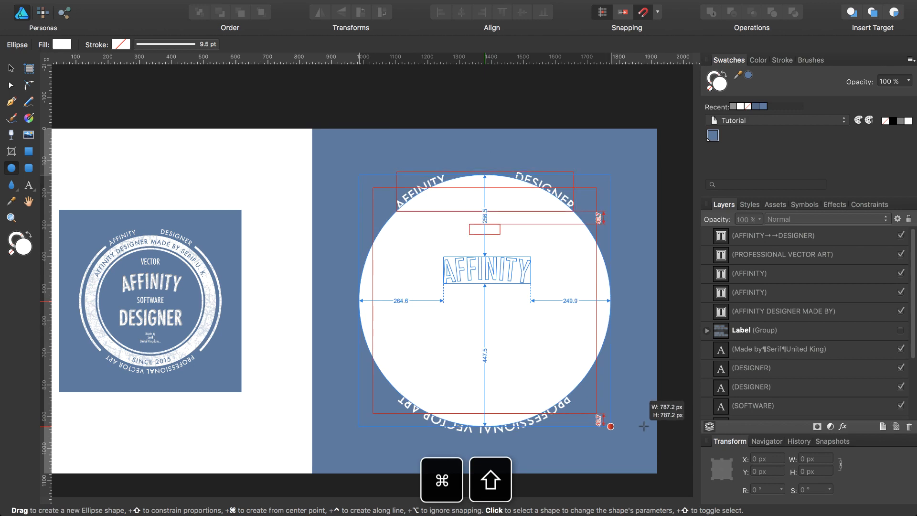
pyautogui.moveTo(644, 426); pyautogui.dragTo(644, 426)
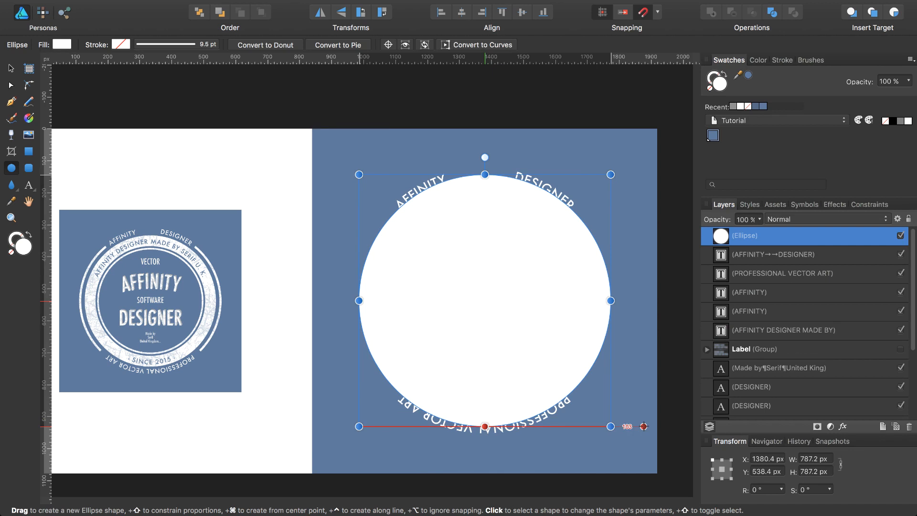
# Convert the new circle to a donut and widen its hole radius to 98 %
pyautogui.click(258, 45)
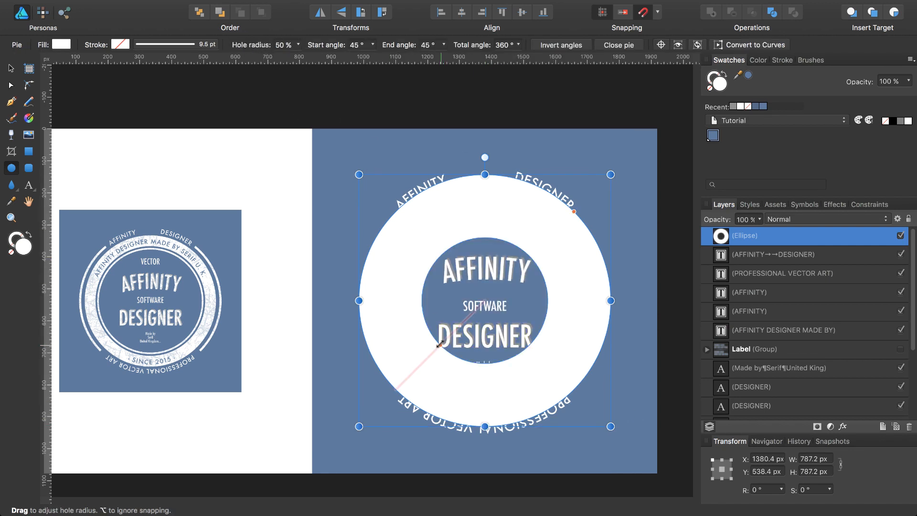
pyautogui.moveTo(439, 344); pyautogui.dragTo(403, 395)
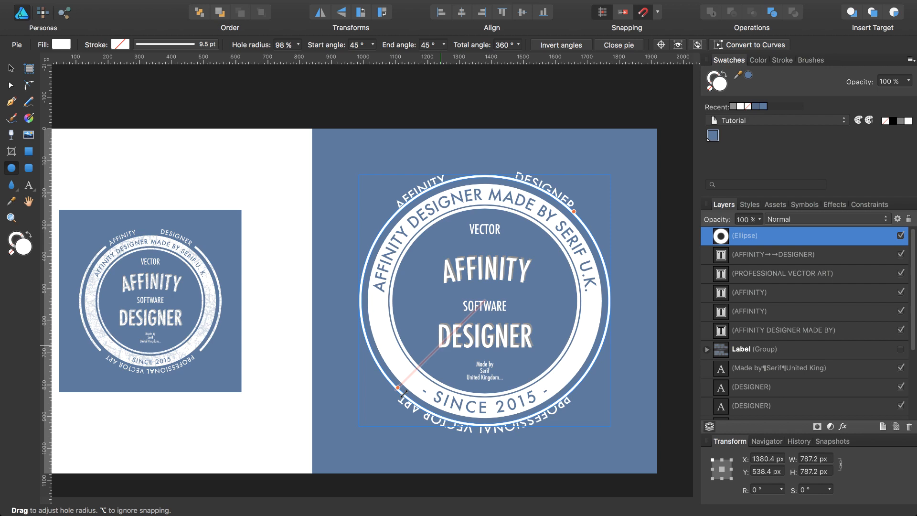
pyautogui.moveTo(403, 395); pyautogui.dragTo(403, 395)
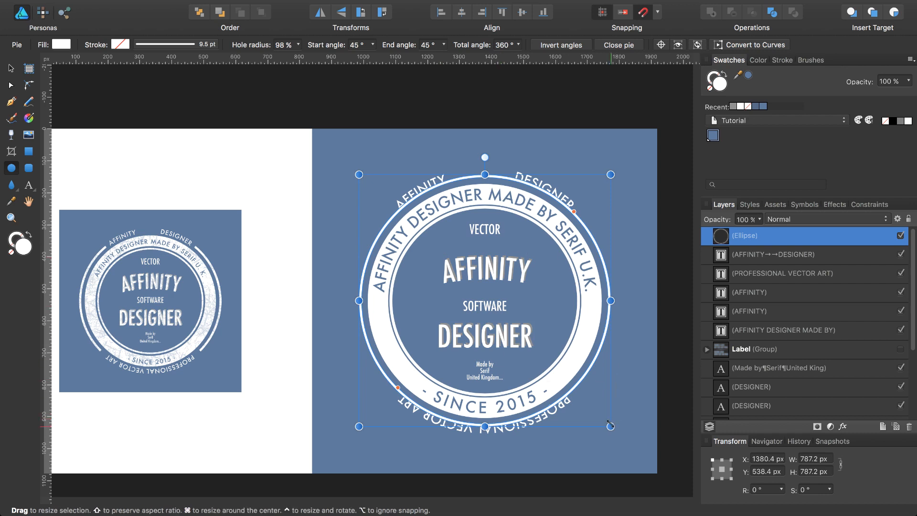
# Enlarge the thin outer donut from its centre to about 808 px and set its hole radius to 97 %
pyautogui.moveTo(609, 424); pyautogui.dragTo(609, 424)
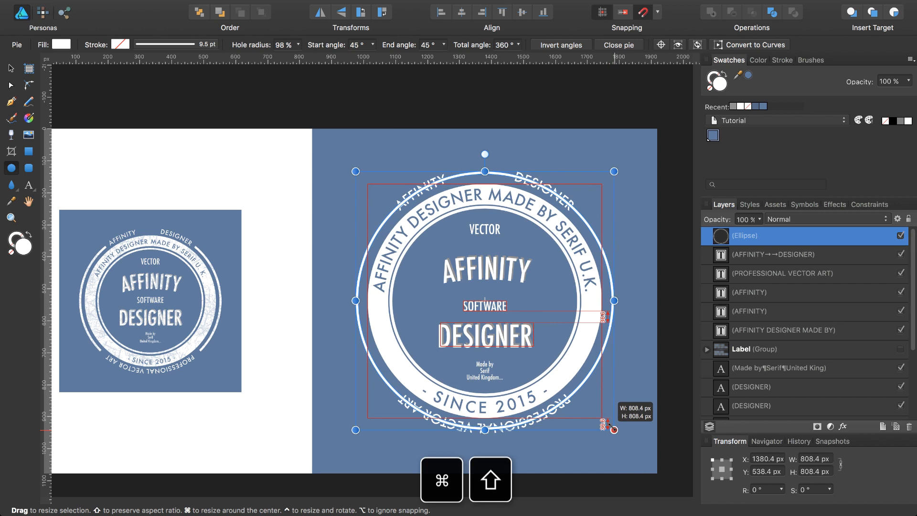
pyautogui.moveTo(609, 424); pyautogui.dragTo(608, 424)
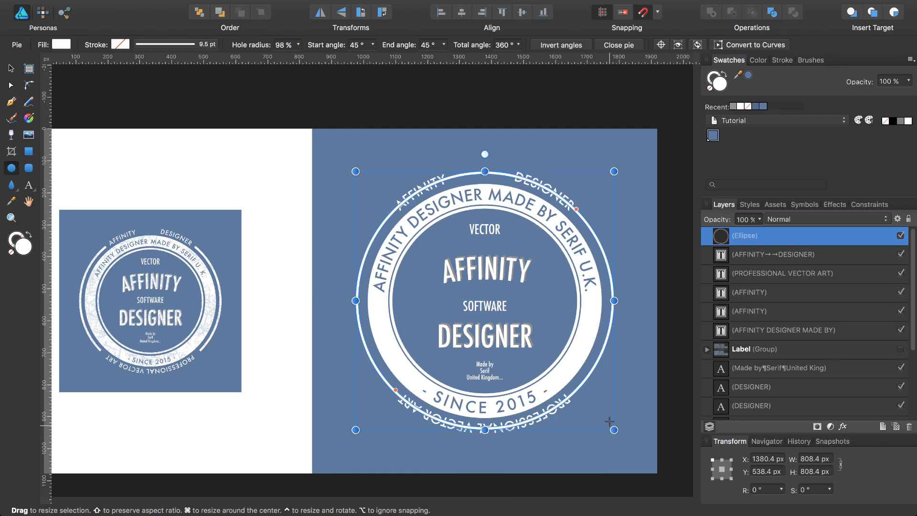
pyautogui.click(281, 44)
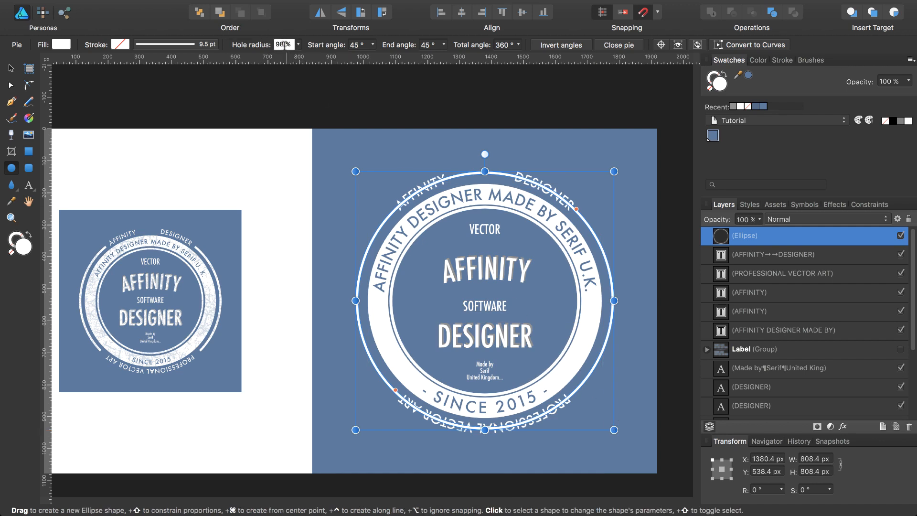
pyautogui.press('Down')
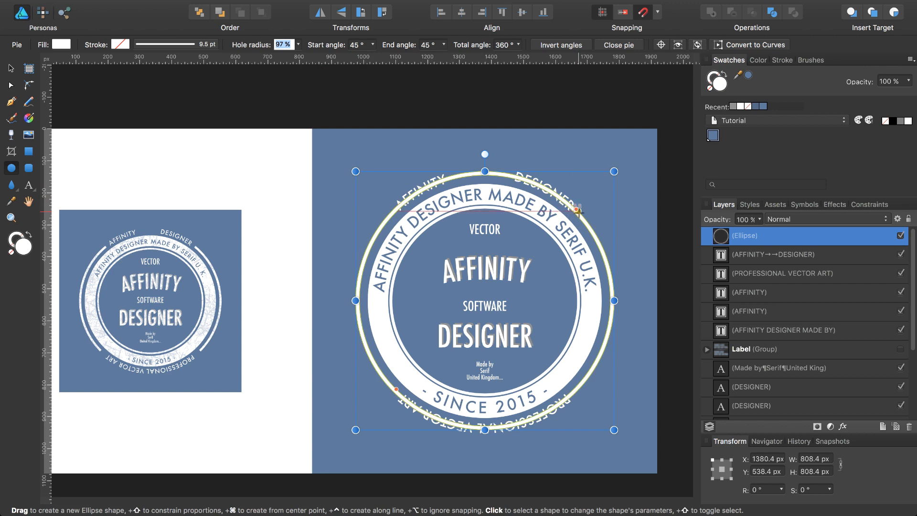
# Reduce the outer donut to an arc beside the badge's right half, with start angle 315° and end angle 42°, and deselect it
pyautogui.moveTo(576, 209); pyautogui.dragTo(539, 353)
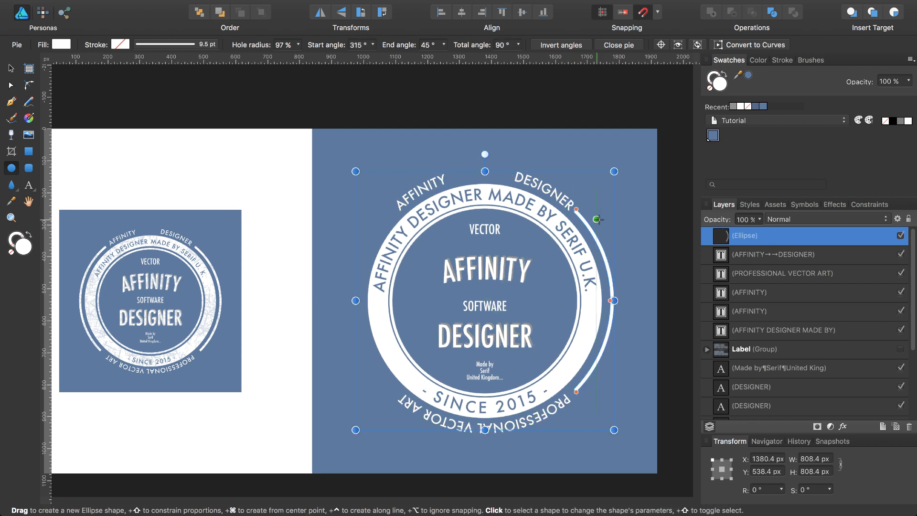
pyautogui.moveTo(577, 206); pyautogui.dragTo(579, 213)
pyautogui.click(672, 232)
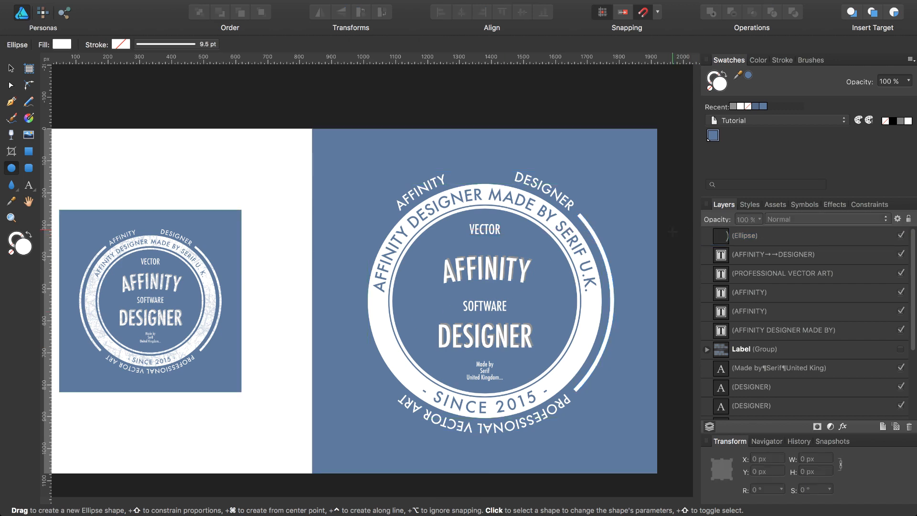
# Duplicate the outer arc, flip the copy horizontally, and move it level to the matching place on the badge's opposite side
pyautogui.click(773, 236)
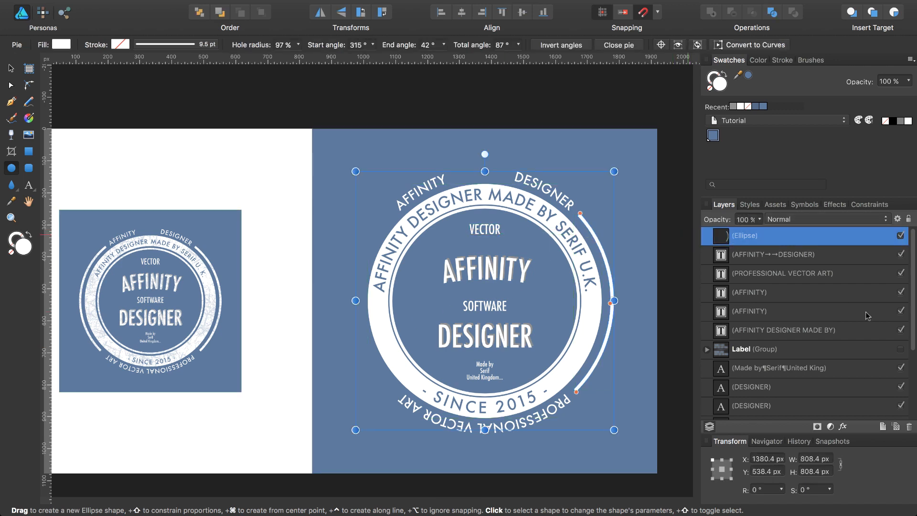
pyautogui.press('super+j')
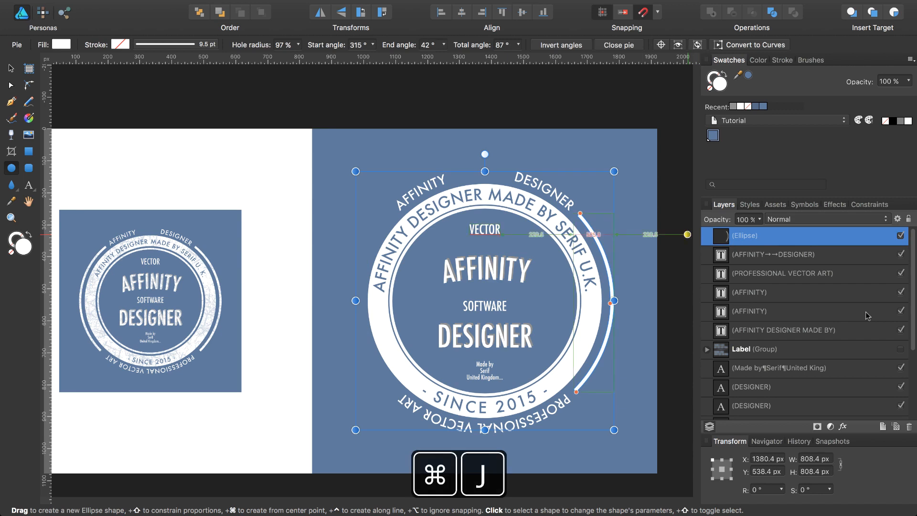
pyautogui.click(319, 13)
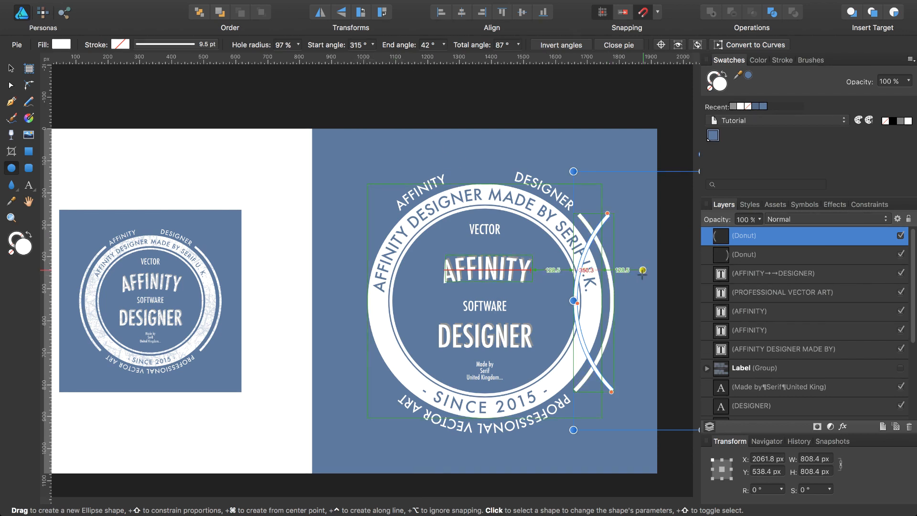
pyautogui.press('v')
pyautogui.moveTo(651, 287); pyautogui.dragTo(429, 292)
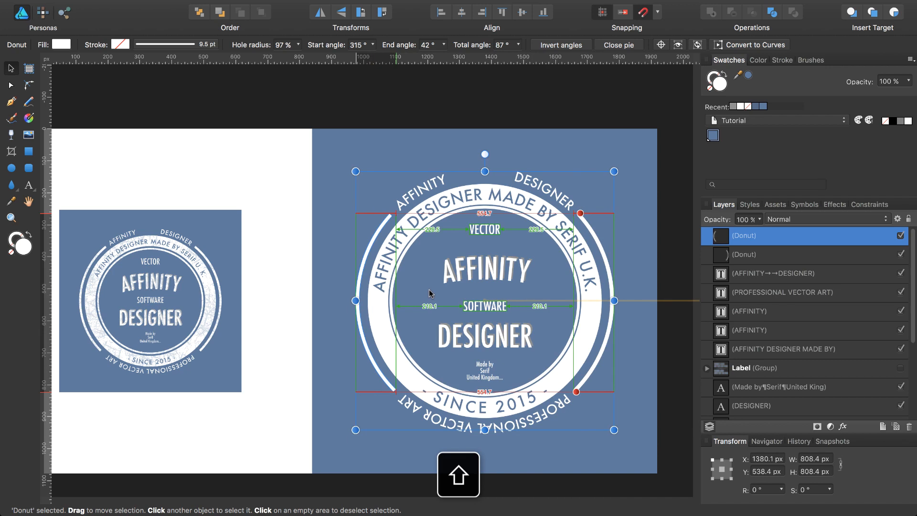
pyautogui.moveTo(429, 293); pyautogui.dragTo(428, 293)
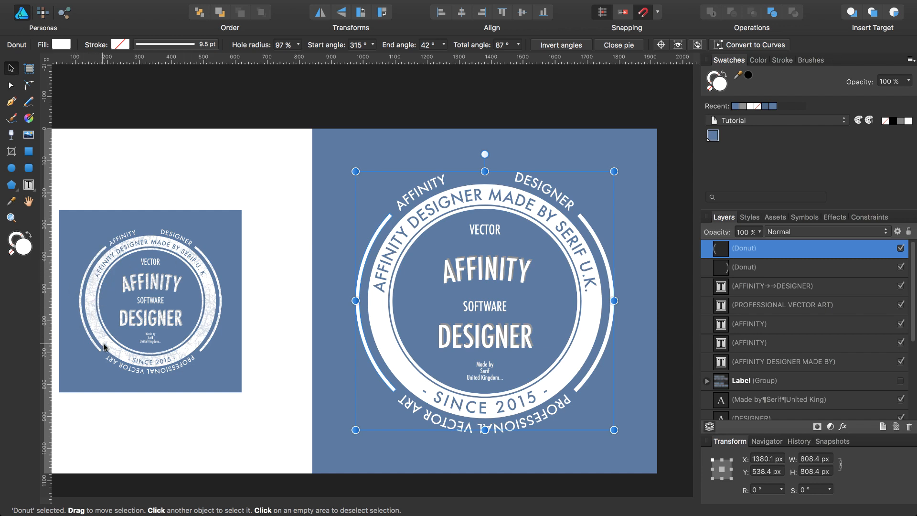
# Move the Label group below the blue rectangle in the layer order
pyautogui.scroll(2, 204, 345)
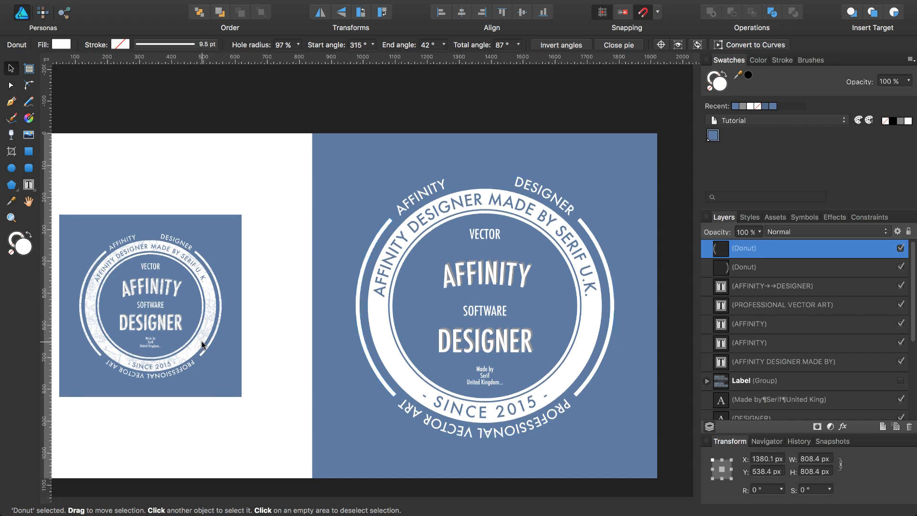
pyautogui.scroll(-3, 204, 346)
pyautogui.hscroll(-8, 203, 345)
pyautogui.press('super+plus')
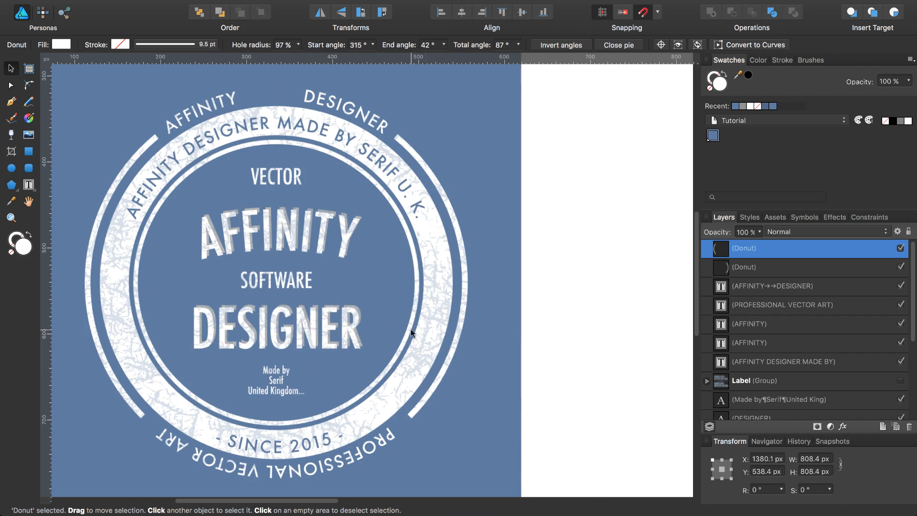
pyautogui.press('super+0')
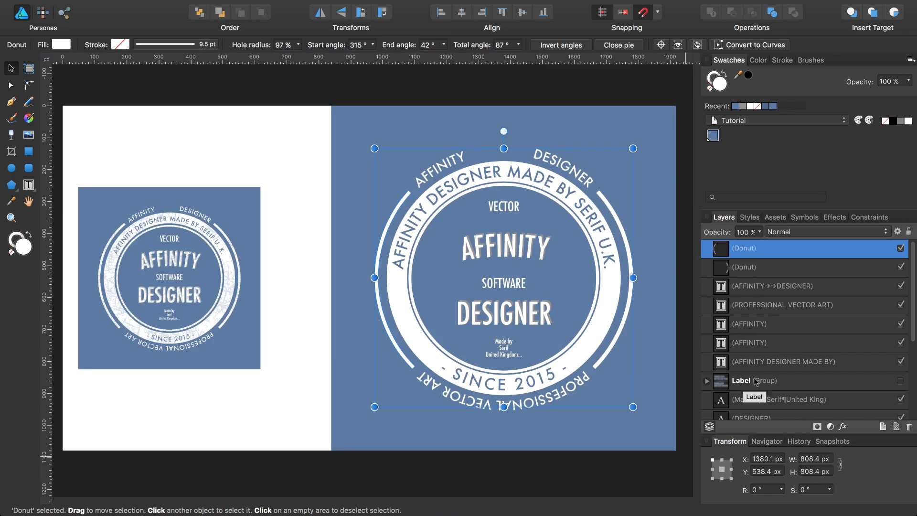
pyautogui.click(722, 382)
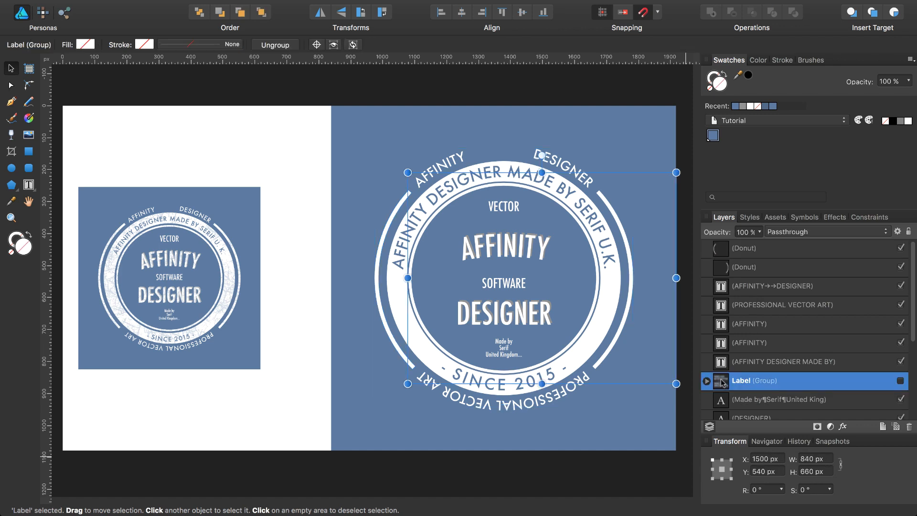
pyautogui.moveTo(722, 383); pyautogui.dragTo(720, 406)
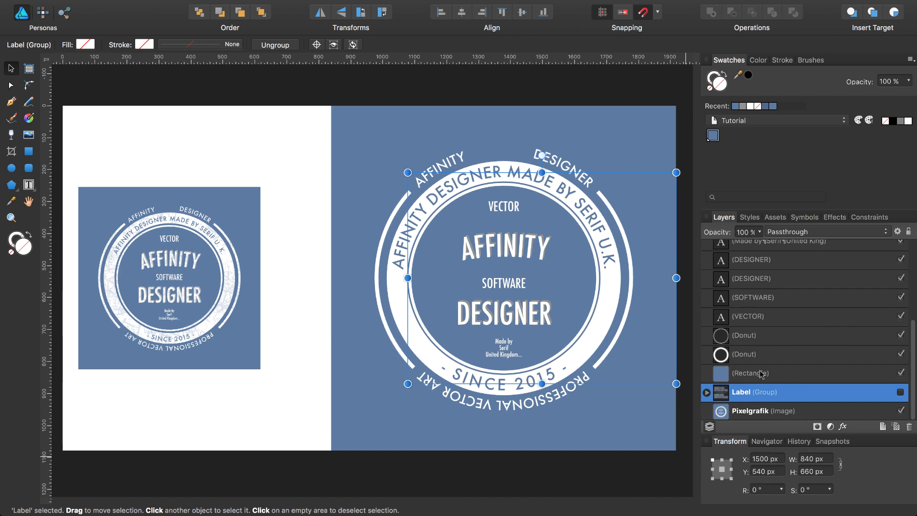
# Group all the badge layers, from the white ring donut above the blue rectangle up to the topmost arc
pyautogui.click(723, 355)
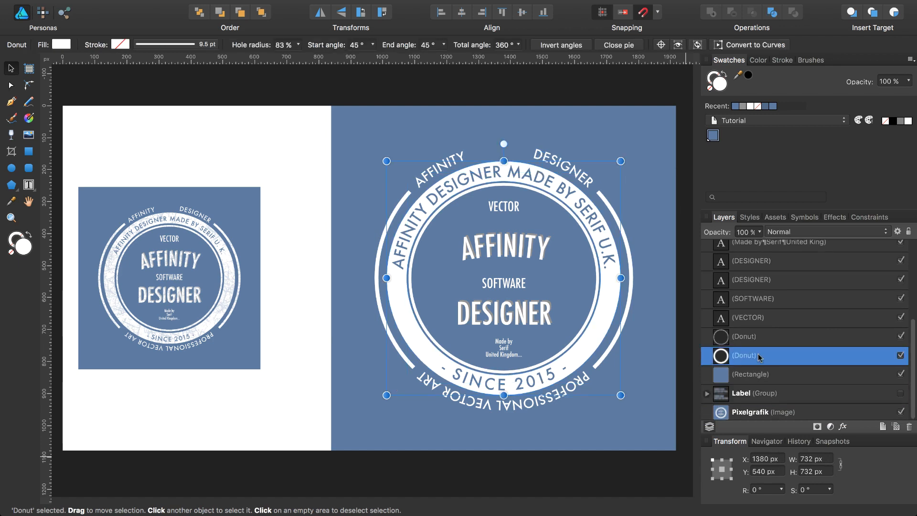
pyautogui.scroll(1, 760, 358)
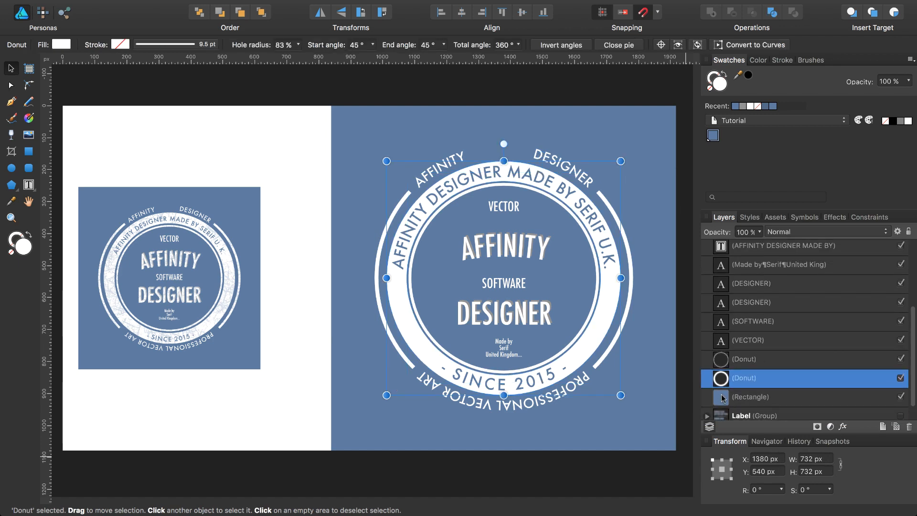
pyautogui.scroll(2, 721, 394)
pyautogui.scroll(3, 721, 396)
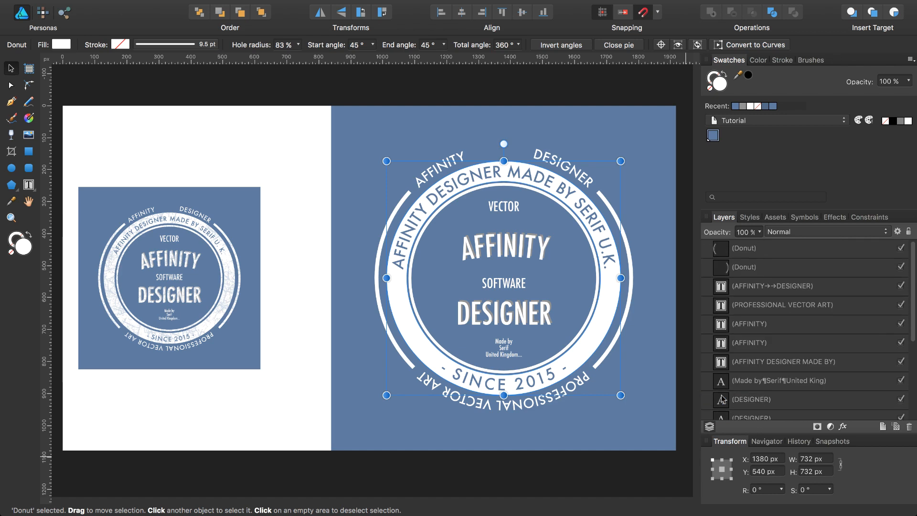
pyautogui.keyDown('shift'); pyautogui.click(716, 252); pyautogui.keyUp('shift')
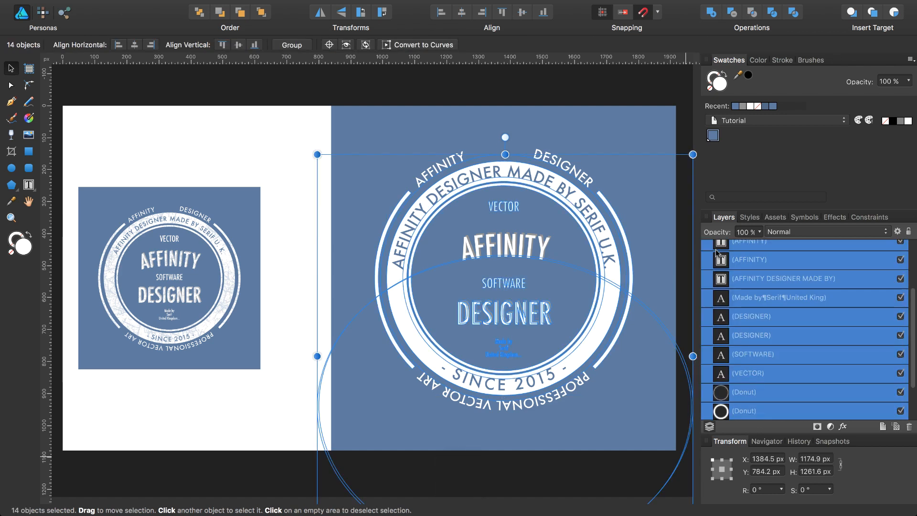
pyautogui.press('super+g')
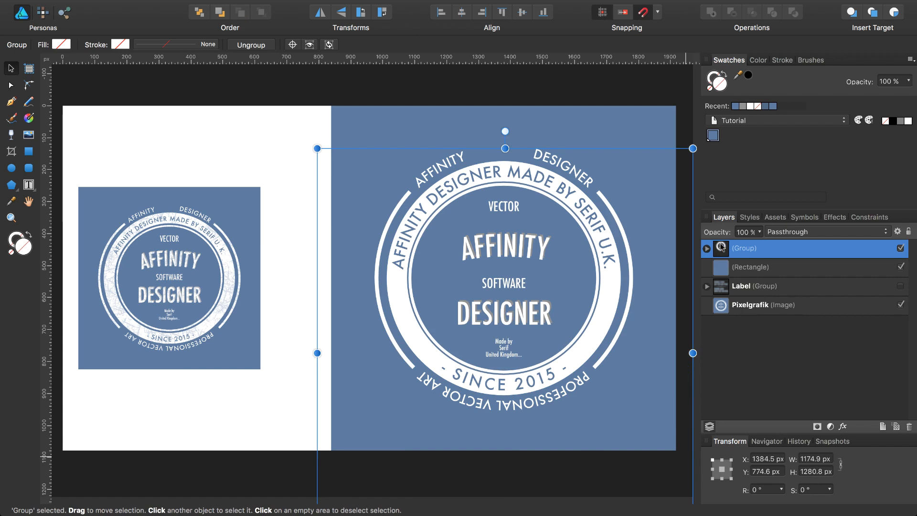
# Add a mask layer to the badge group and select that mask
pyautogui.click(739, 337)
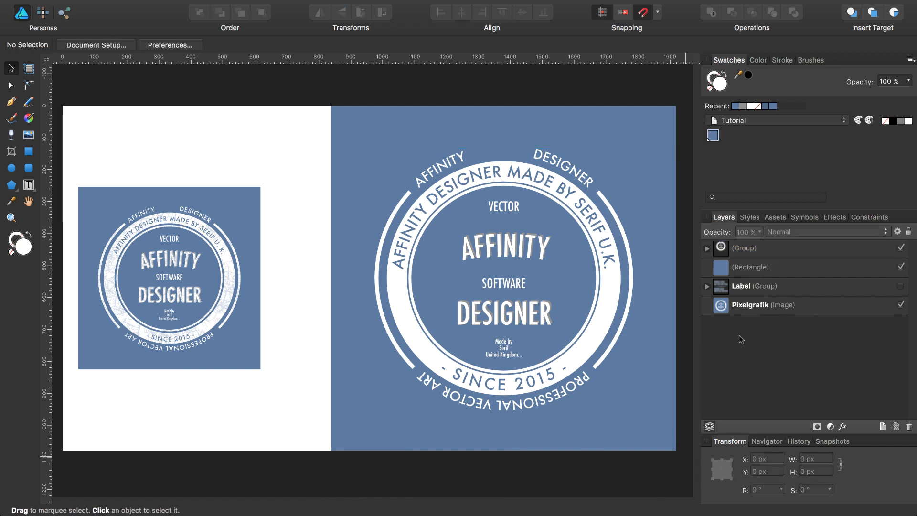
pyautogui.click(749, 252)
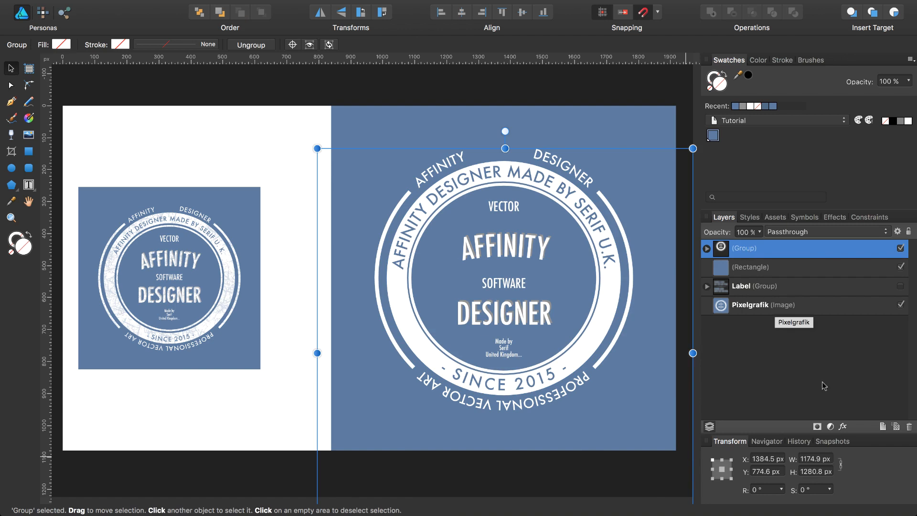
pyautogui.click(817, 426)
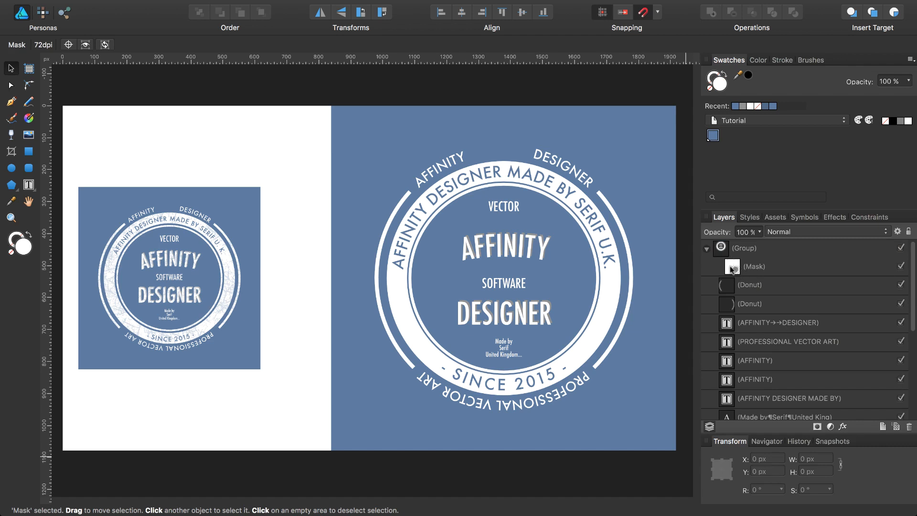
pyautogui.click(733, 269)
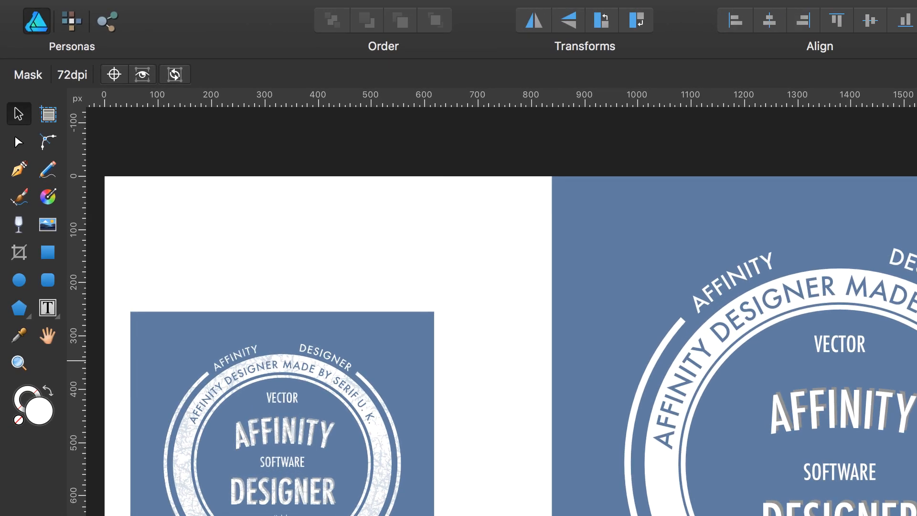
# Switch to the Pixel Persona and choose the Schmutz 4 brush from the Textur brushes
pyautogui.click(71, 21)
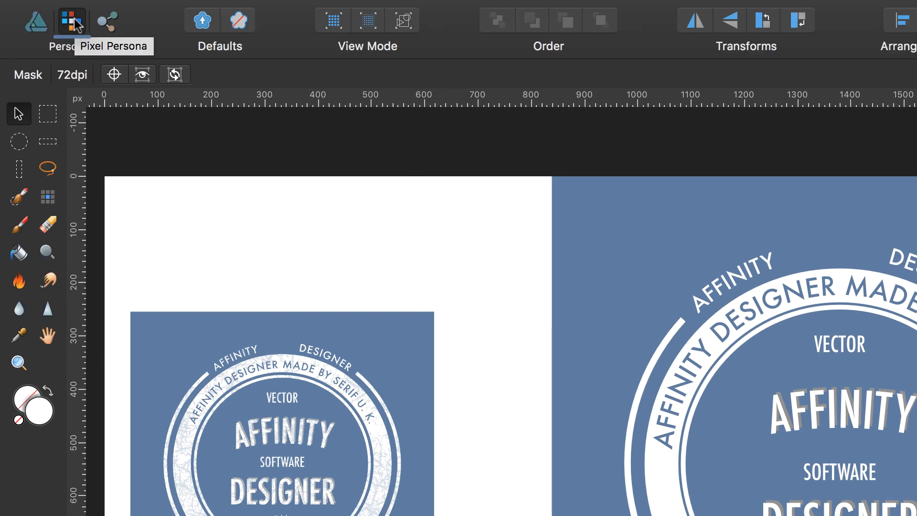
pyautogui.press('b')
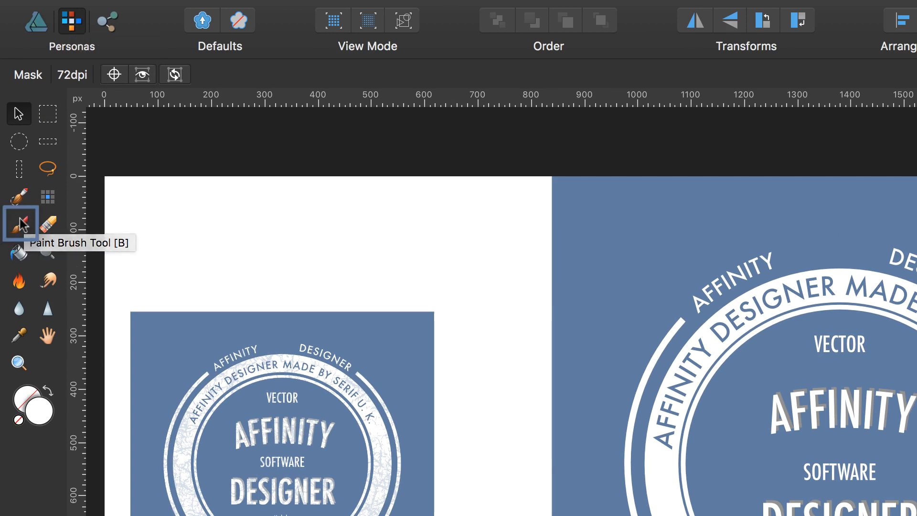
pyautogui.press('b')
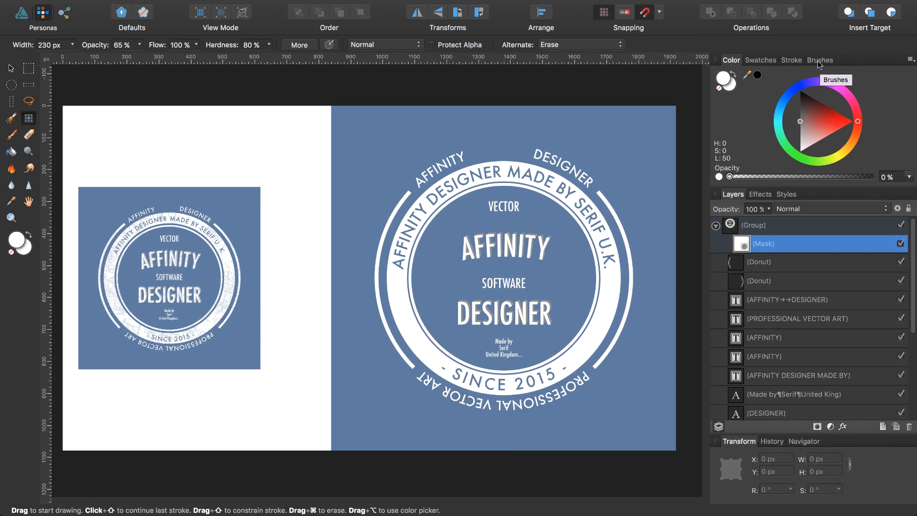
pyautogui.click(818, 62)
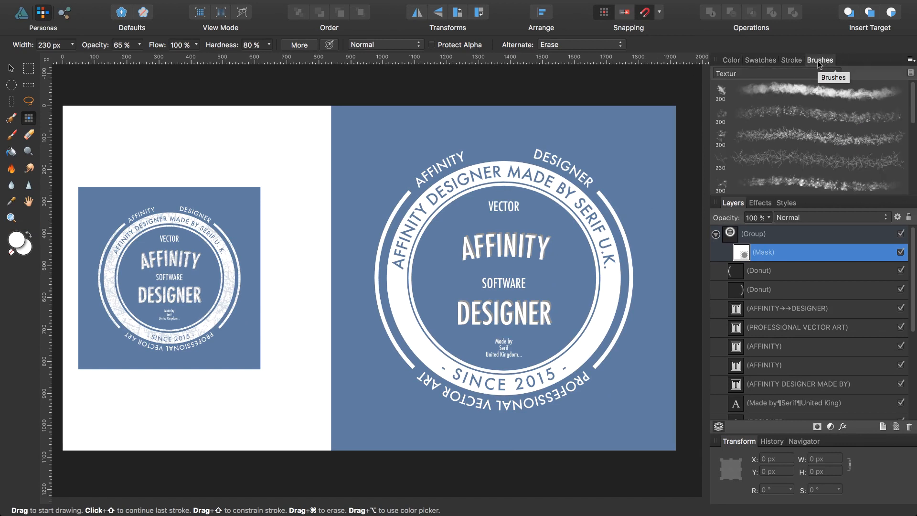
pyautogui.click(769, 155)
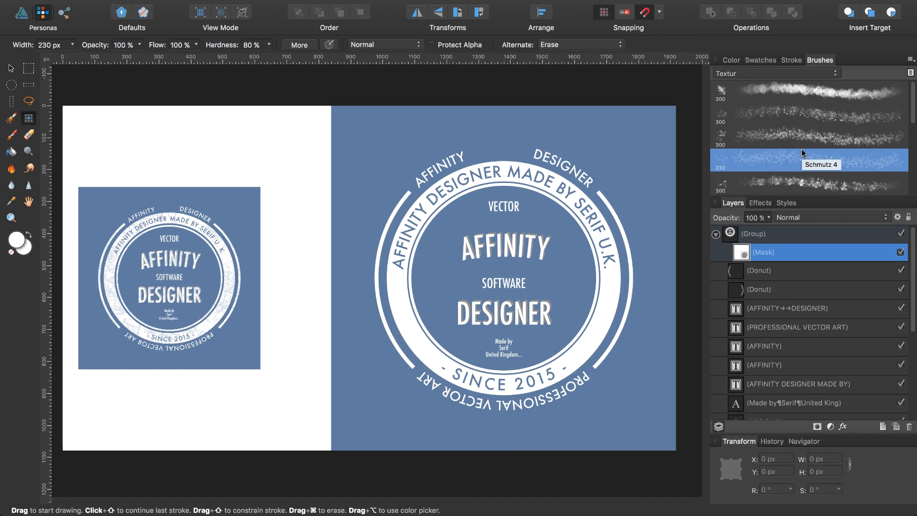
# Set the brush colour to black and the brush opacity to 60 %
pyautogui.click(731, 61)
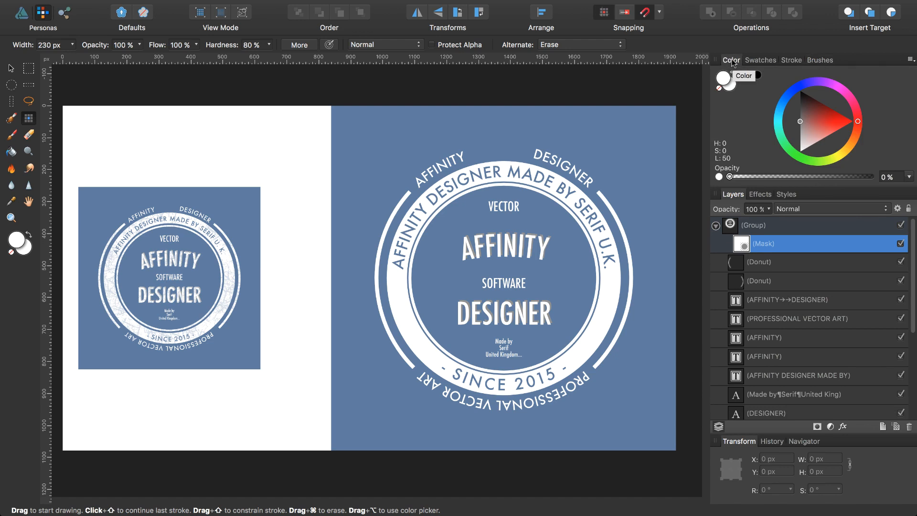
pyautogui.click(758, 75)
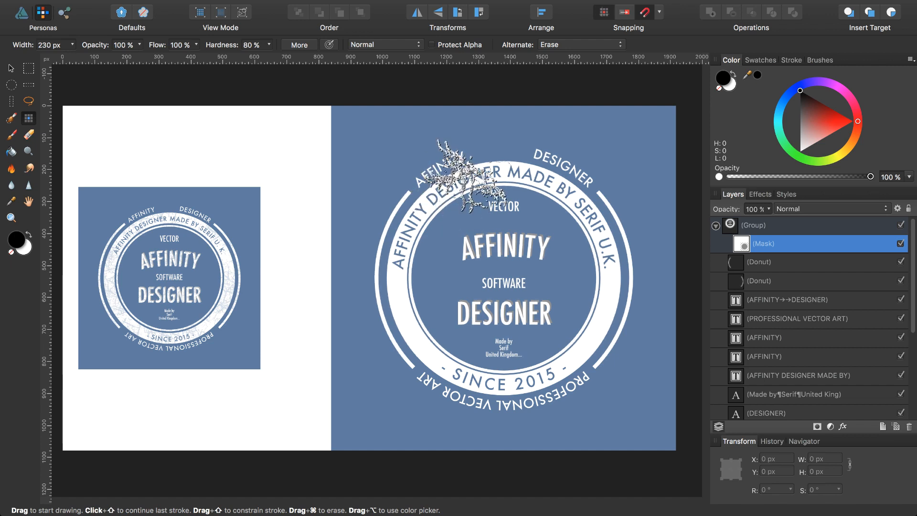
pyautogui.click(140, 46)
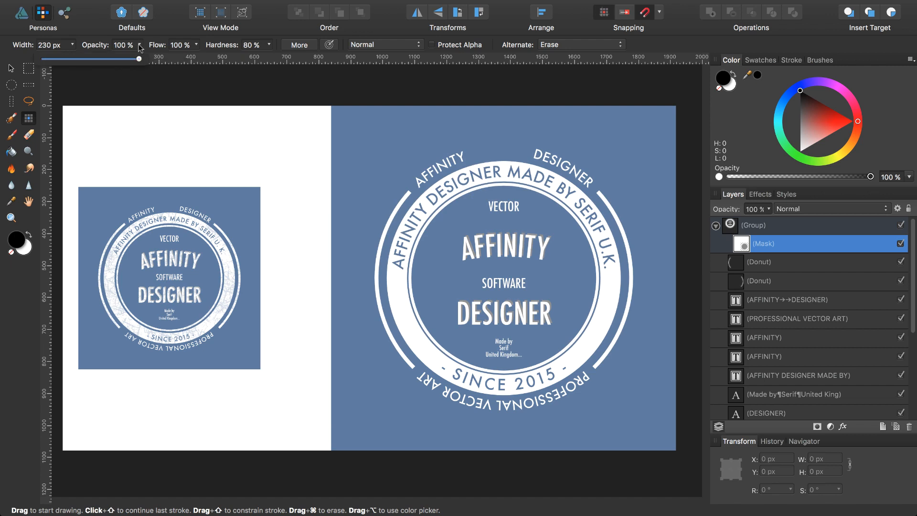
pyautogui.moveTo(141, 61); pyautogui.dragTo(101, 58)
# Enlarge the brush to about 329 px at 61 % hardness and paint worn cracks on the mask across the badge's rings and lettering
pyautogui.moveTo(421, 175)
pyautogui.mouseDown()
pyautogui.moveTo(430, 164)
pyautogui.moveTo(440, 184)
pyautogui.mouseUp()
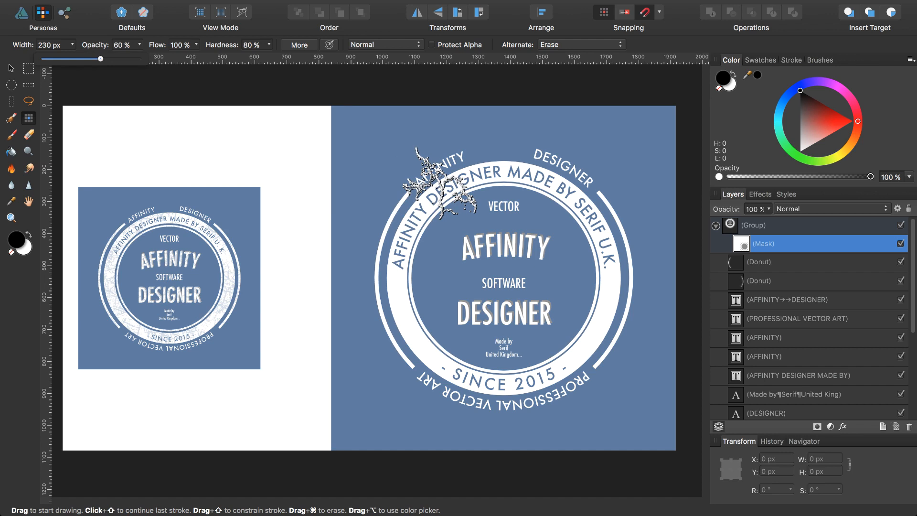
pyautogui.hotkey('ctrl', 'alt')
pyautogui.moveTo(439, 185)
pyautogui.mouseDown()
pyautogui.moveTo(470, 187)
pyautogui.moveTo(471, 199)
pyautogui.moveTo(447, 153)
pyautogui.moveTo(471, 176)
pyautogui.moveTo(402, 258)
pyautogui.moveTo(418, 354)
pyautogui.mouseUp()
pyautogui.moveTo(420, 367)
pyautogui.mouseDown()
pyautogui.moveTo(473, 390)
pyautogui.moveTo(525, 363)
pyautogui.moveTo(556, 377)
pyautogui.moveTo(556, 390)
pyautogui.moveTo(611, 291)
pyautogui.moveTo(598, 258)
pyautogui.mouseUp()
pyautogui.click(581, 226)
pyautogui.click(582, 174)
pyautogui.click(507, 248)
pyautogui.click(492, 308)
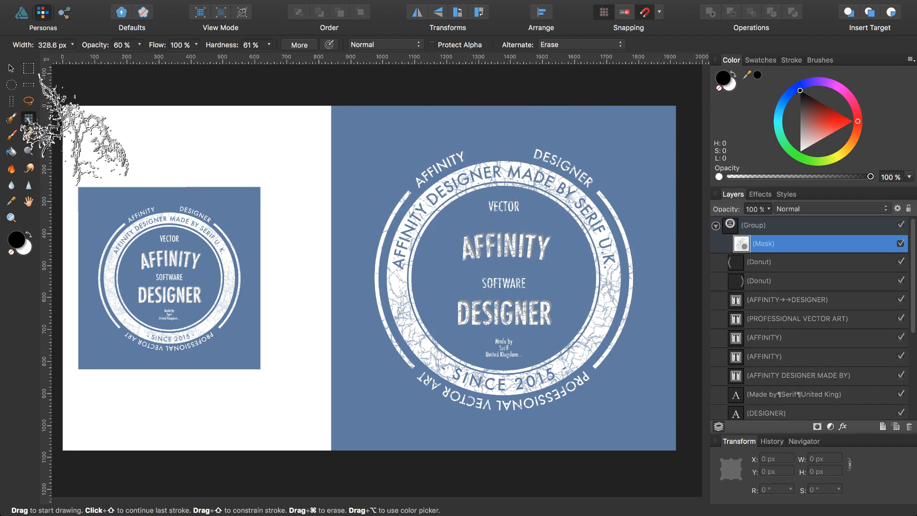
# Return to the Designer Persona, deselect the mask, and change Global Color 1 to teal by setting its LAB A value to -44
pyautogui.click(21, 15)
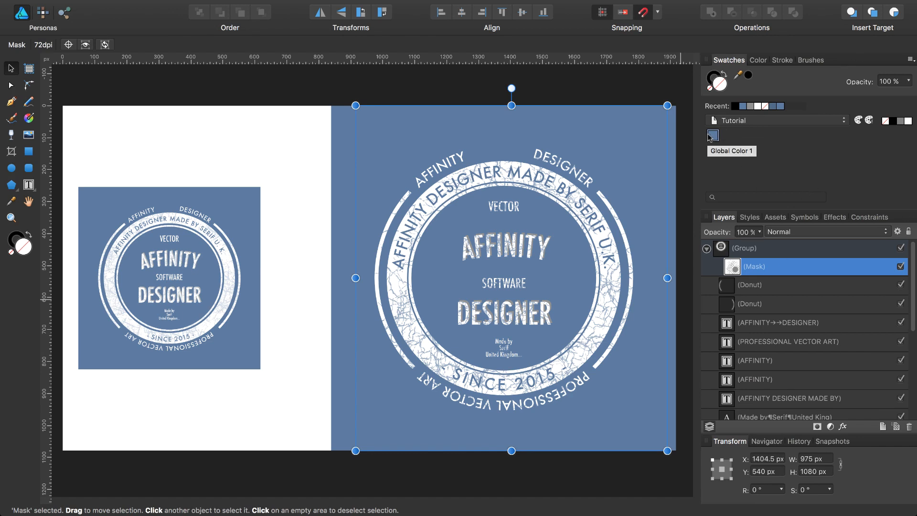
pyautogui.click(688, 277)
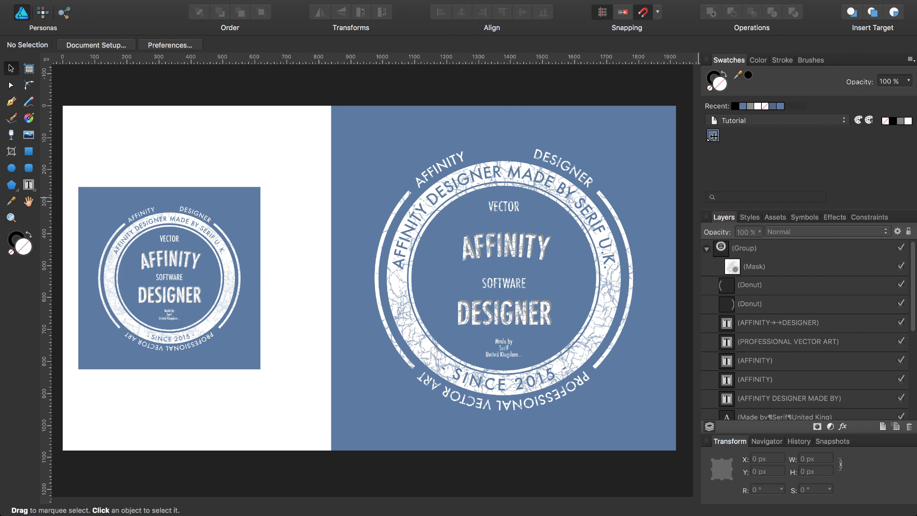
pyautogui.doubleClick(713, 136)
pyautogui.moveTo(760, 180); pyautogui.dragTo(748, 181)
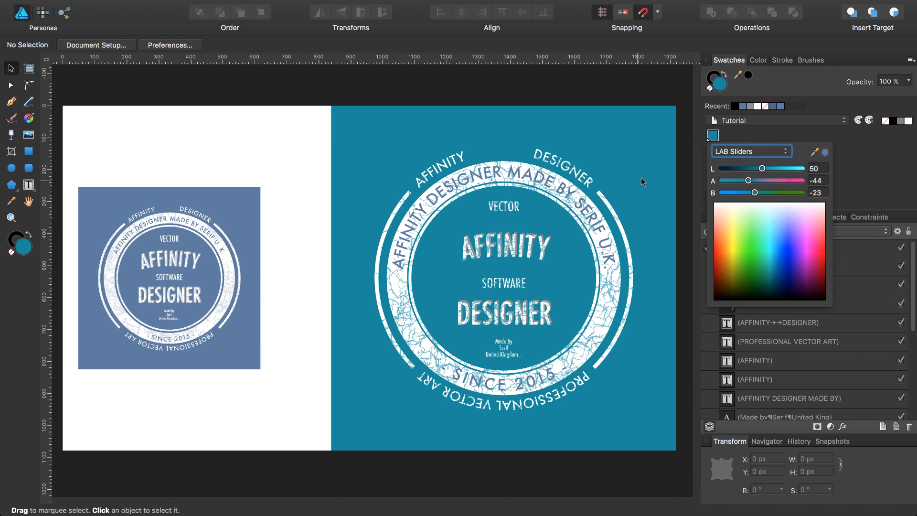
pyautogui.click(848, 185)
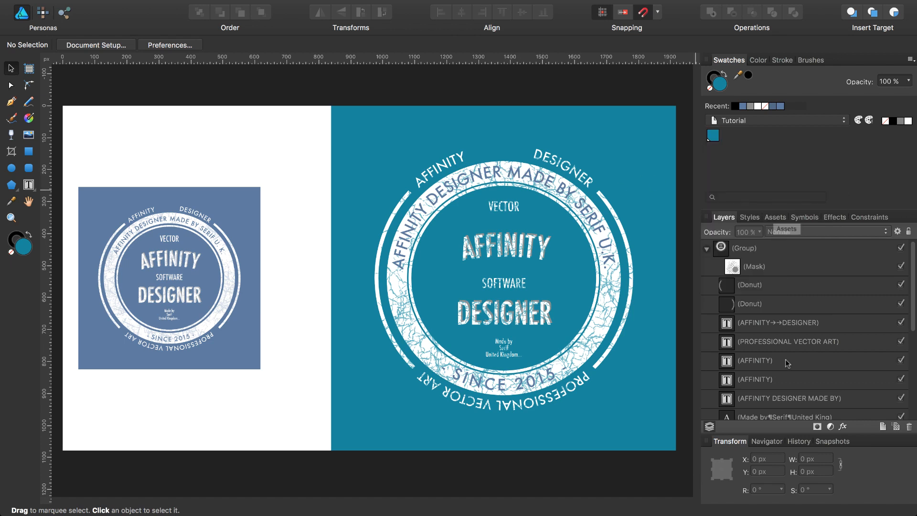
# Set the blend mode of the curved "AFFINITY DESIGNER MADE BY" text on the ring to Erase
pyautogui.click(732, 398)
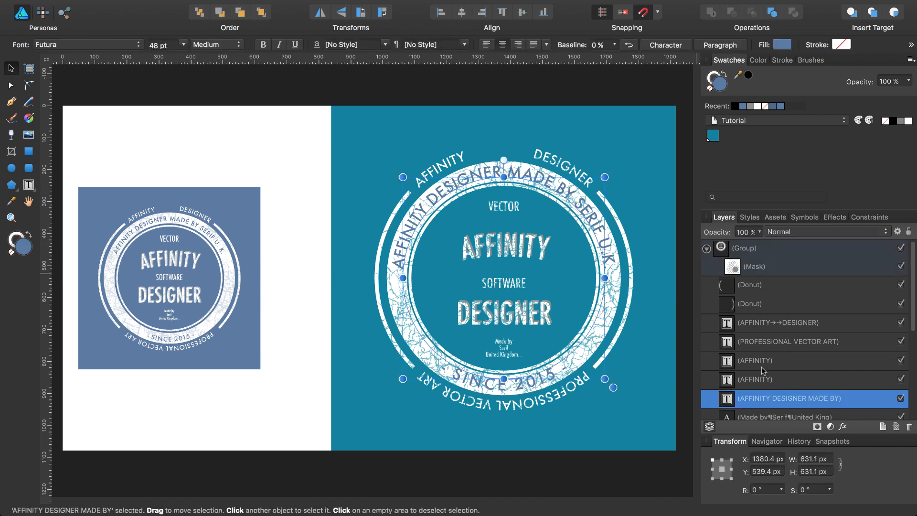
pyautogui.click(787, 233)
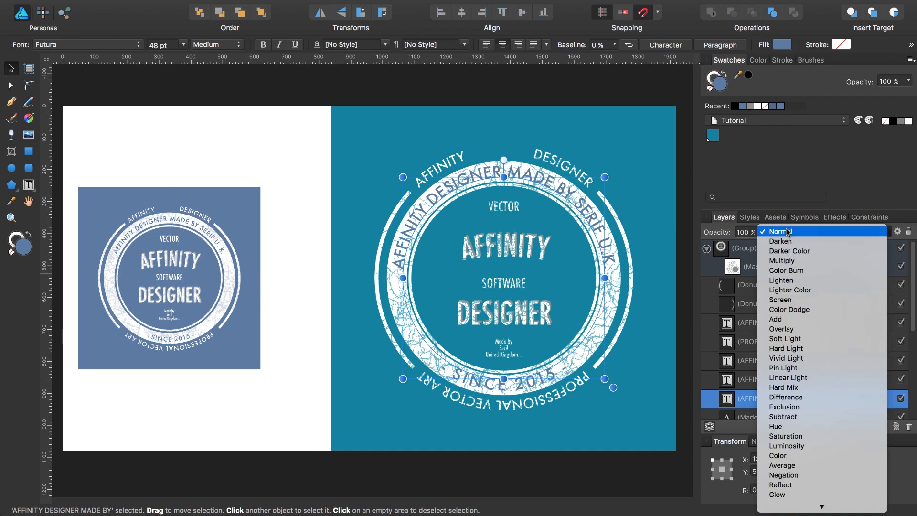
pyautogui.click(815, 299)
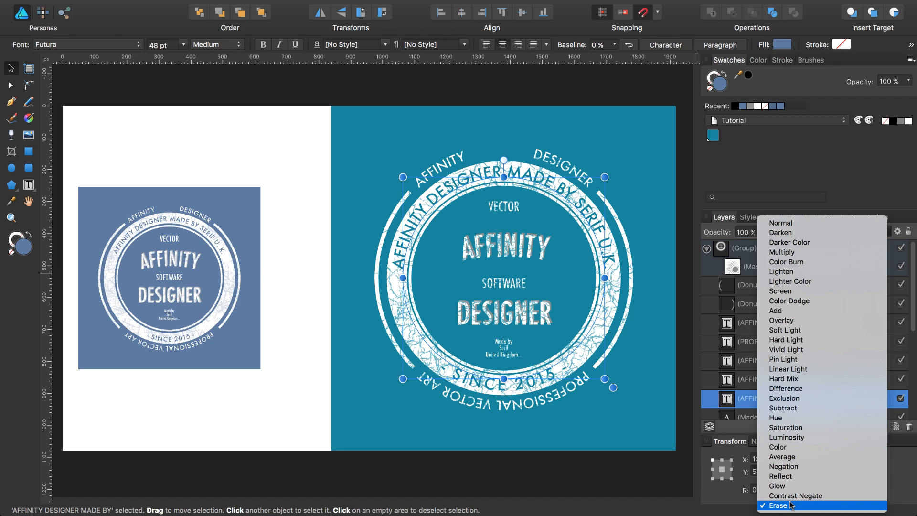
pyautogui.click(791, 505)
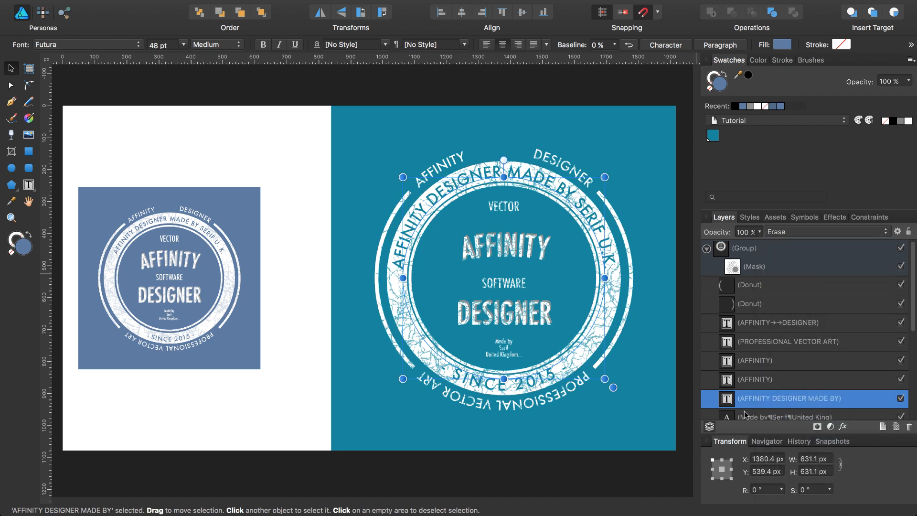
# Apply the global colour to the selected ring text and slightly readjust the colour's LAB A value
pyautogui.doubleClick(712, 136)
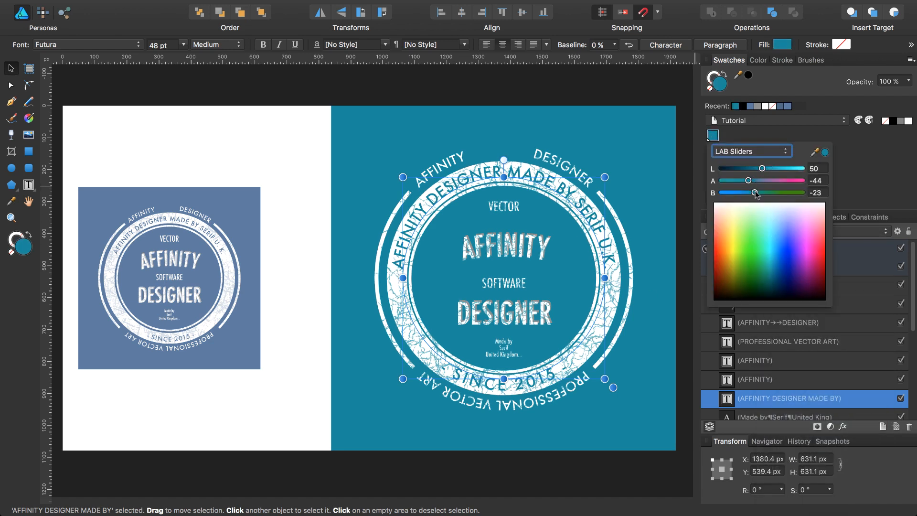
pyautogui.moveTo(749, 181)
pyautogui.mouseDown()
pyautogui.moveTo(758, 182)
pyautogui.moveTo(748, 183)
pyautogui.mouseUp()
pyautogui.click(848, 173)
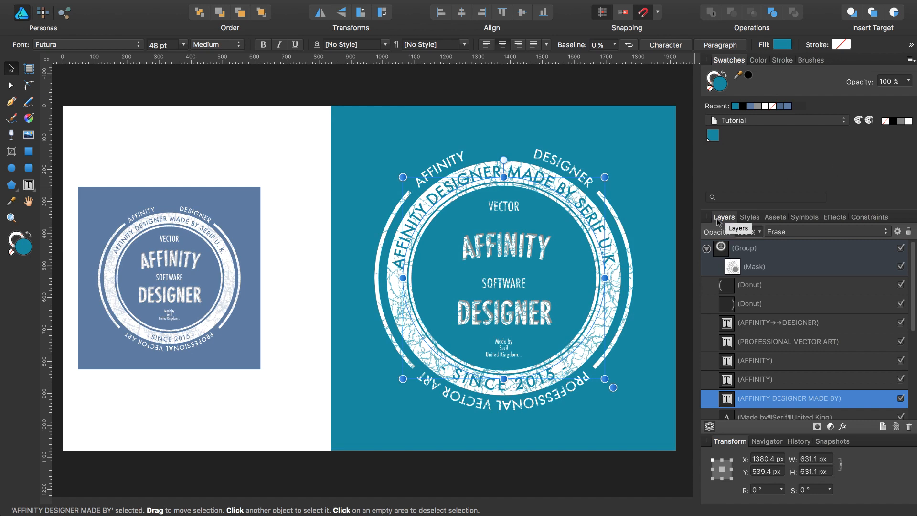
# Deselect everything, hide the interface panels, and fit the document in the window to view the finished badge
pyautogui.press('super+z')
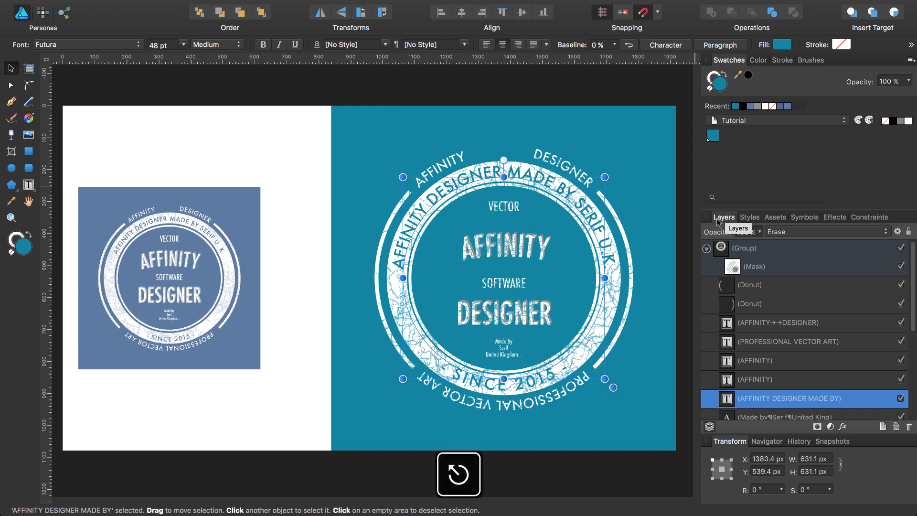
pyautogui.press('super+z')
pyautogui.press('Tab')
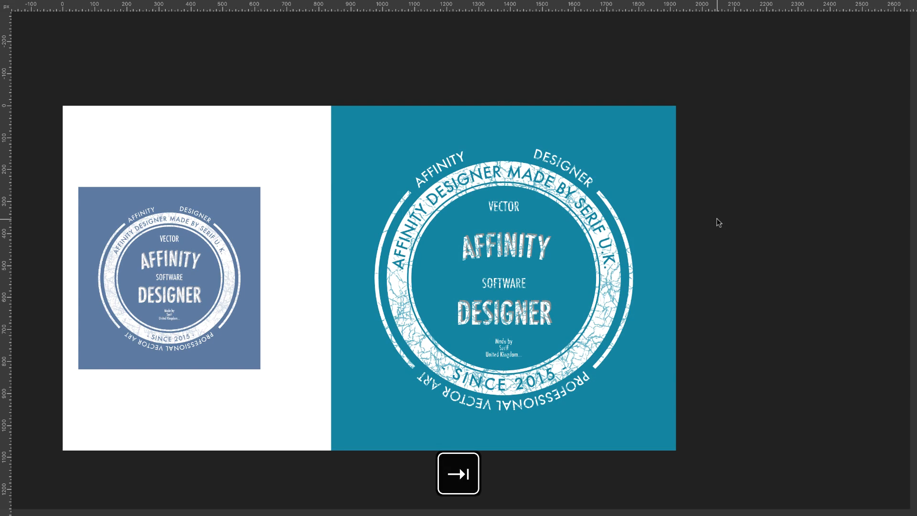
pyautogui.press('super+0')
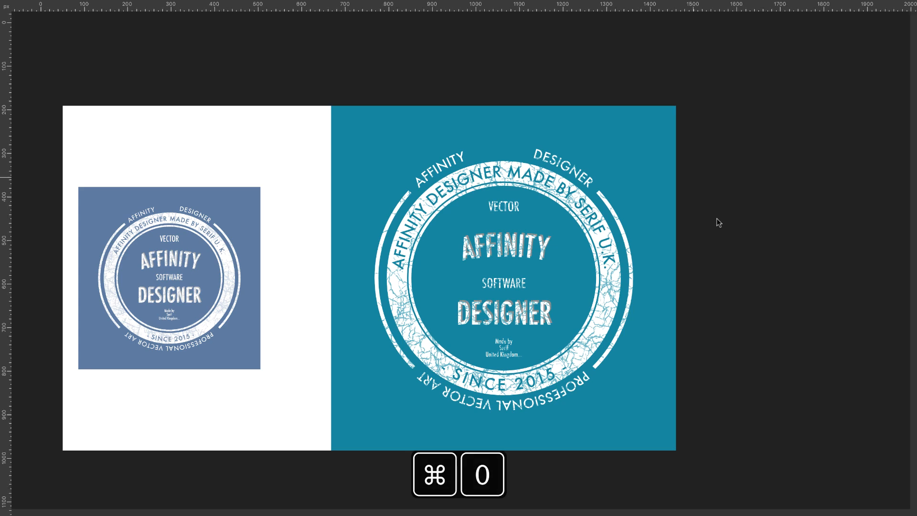